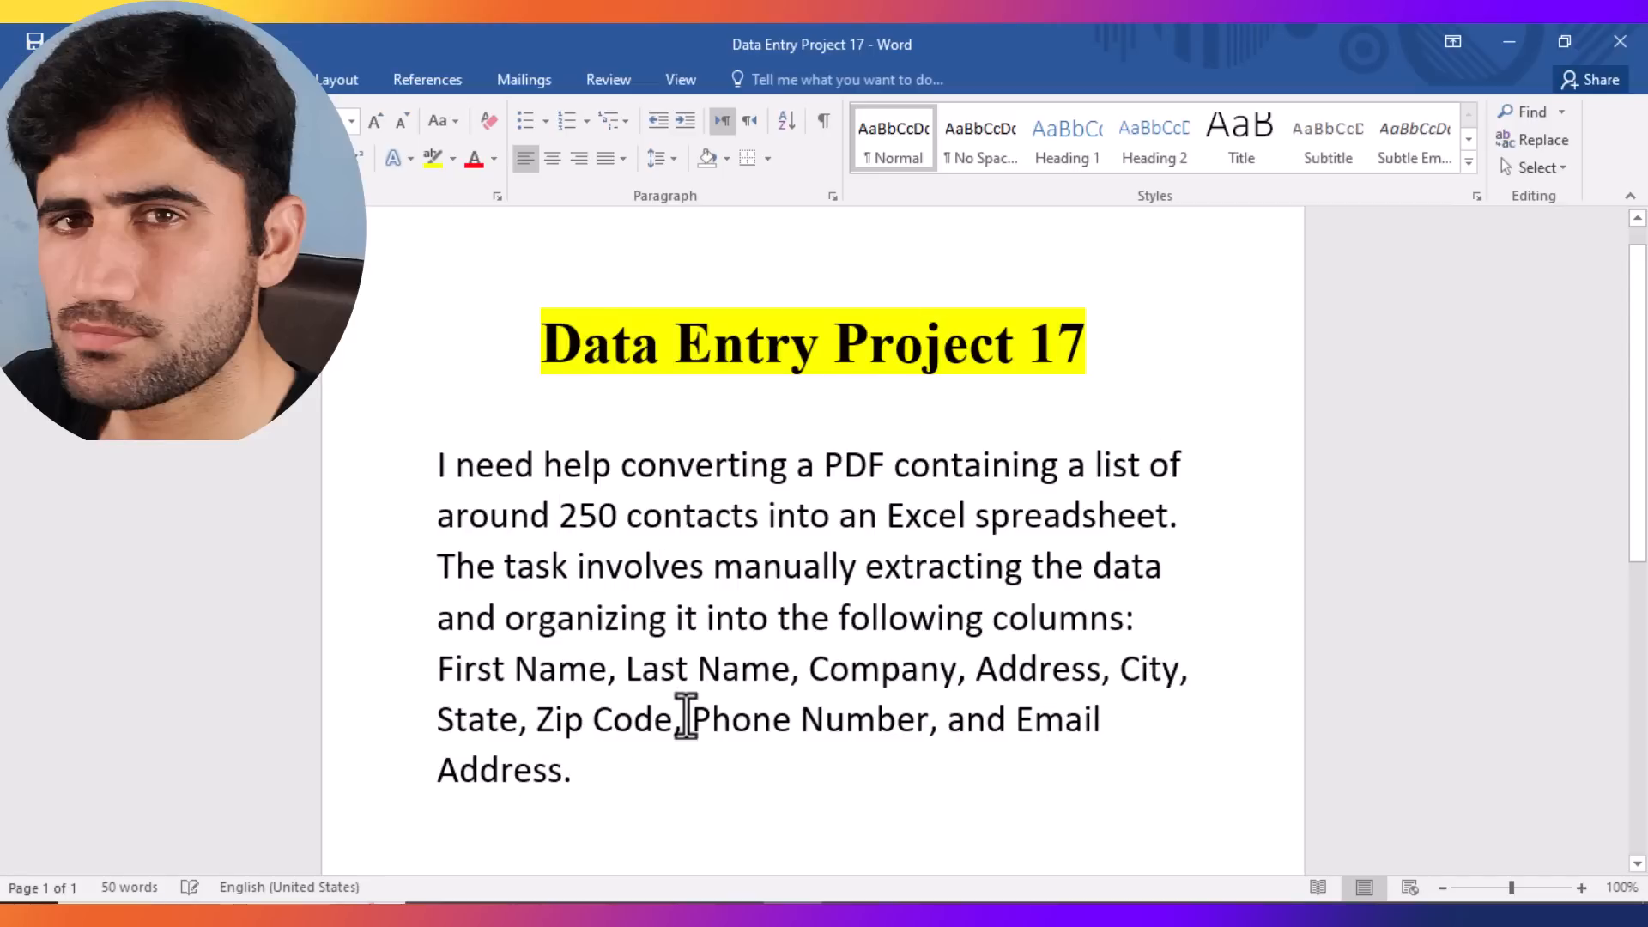
Step: Switch from the Word brief to the contacts PDF in Chrome
key(alt+Tab)
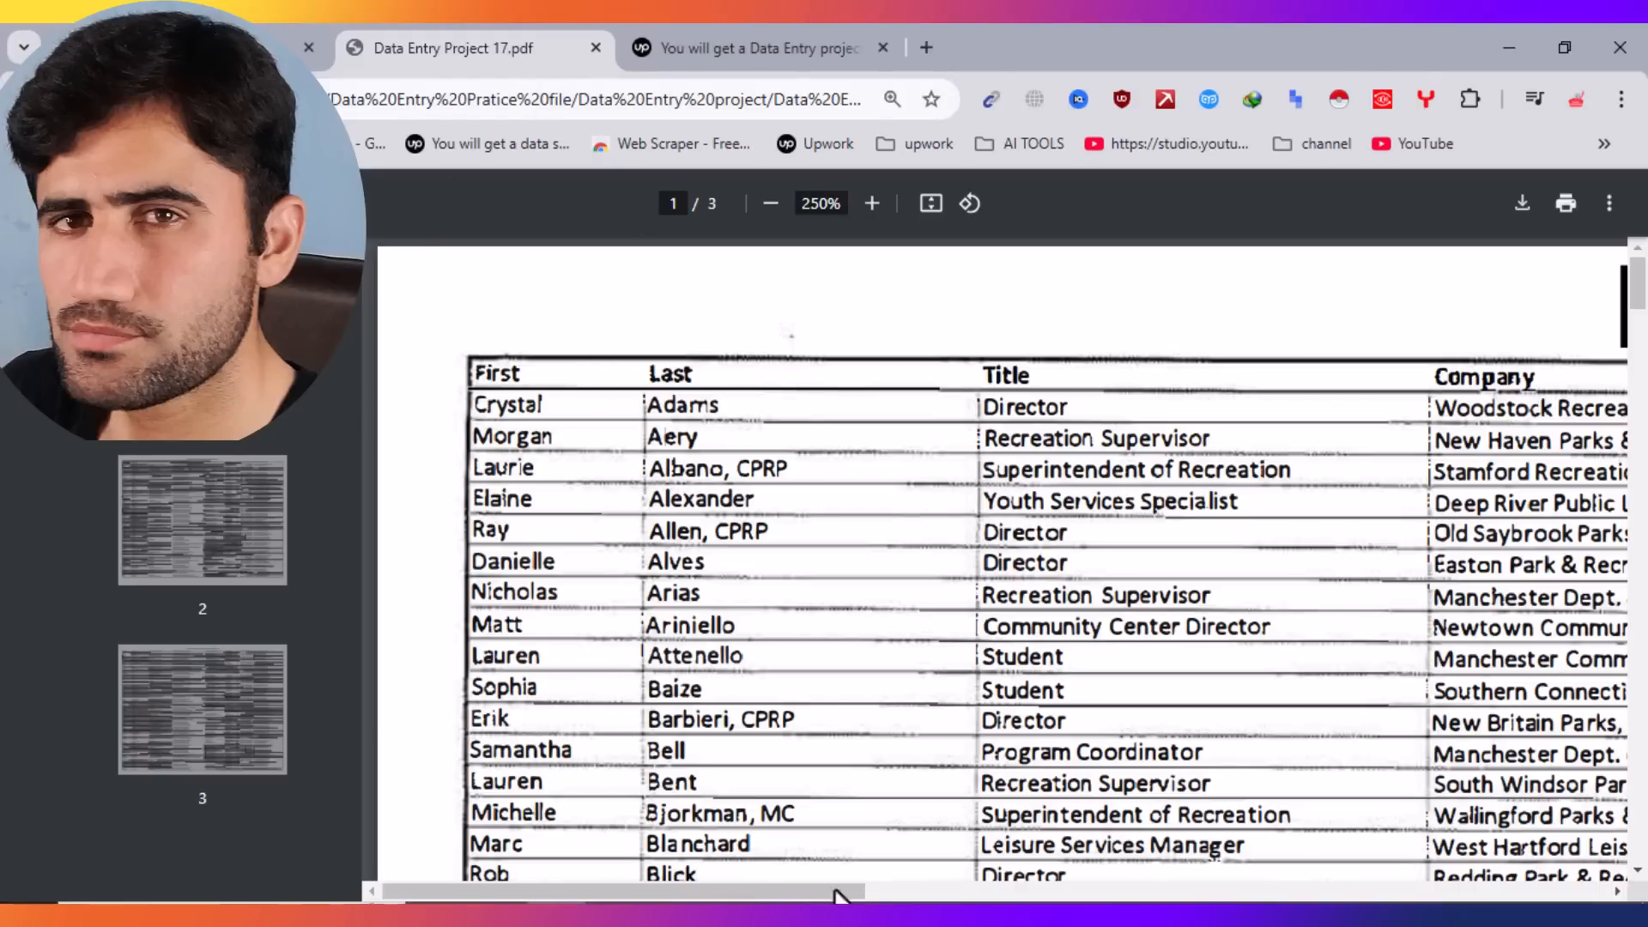
Step: Review the Upwork data-entry gig page ($10 for 100 rows) and close its tab
drag(855, 895, 617, 884)
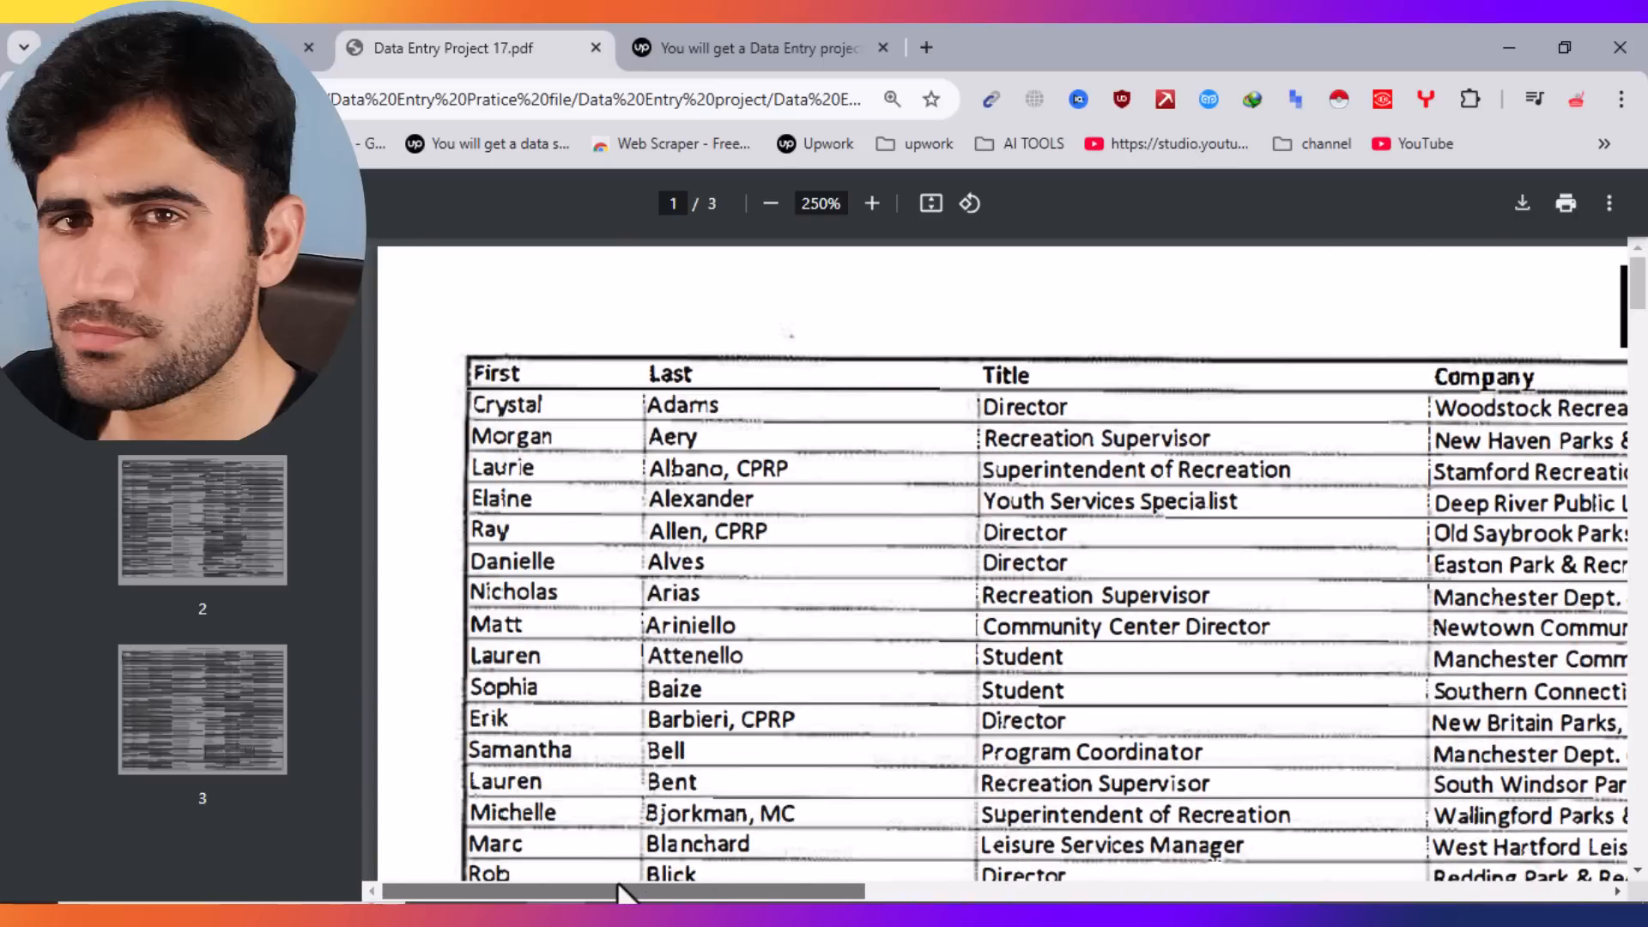
click(752, 47)
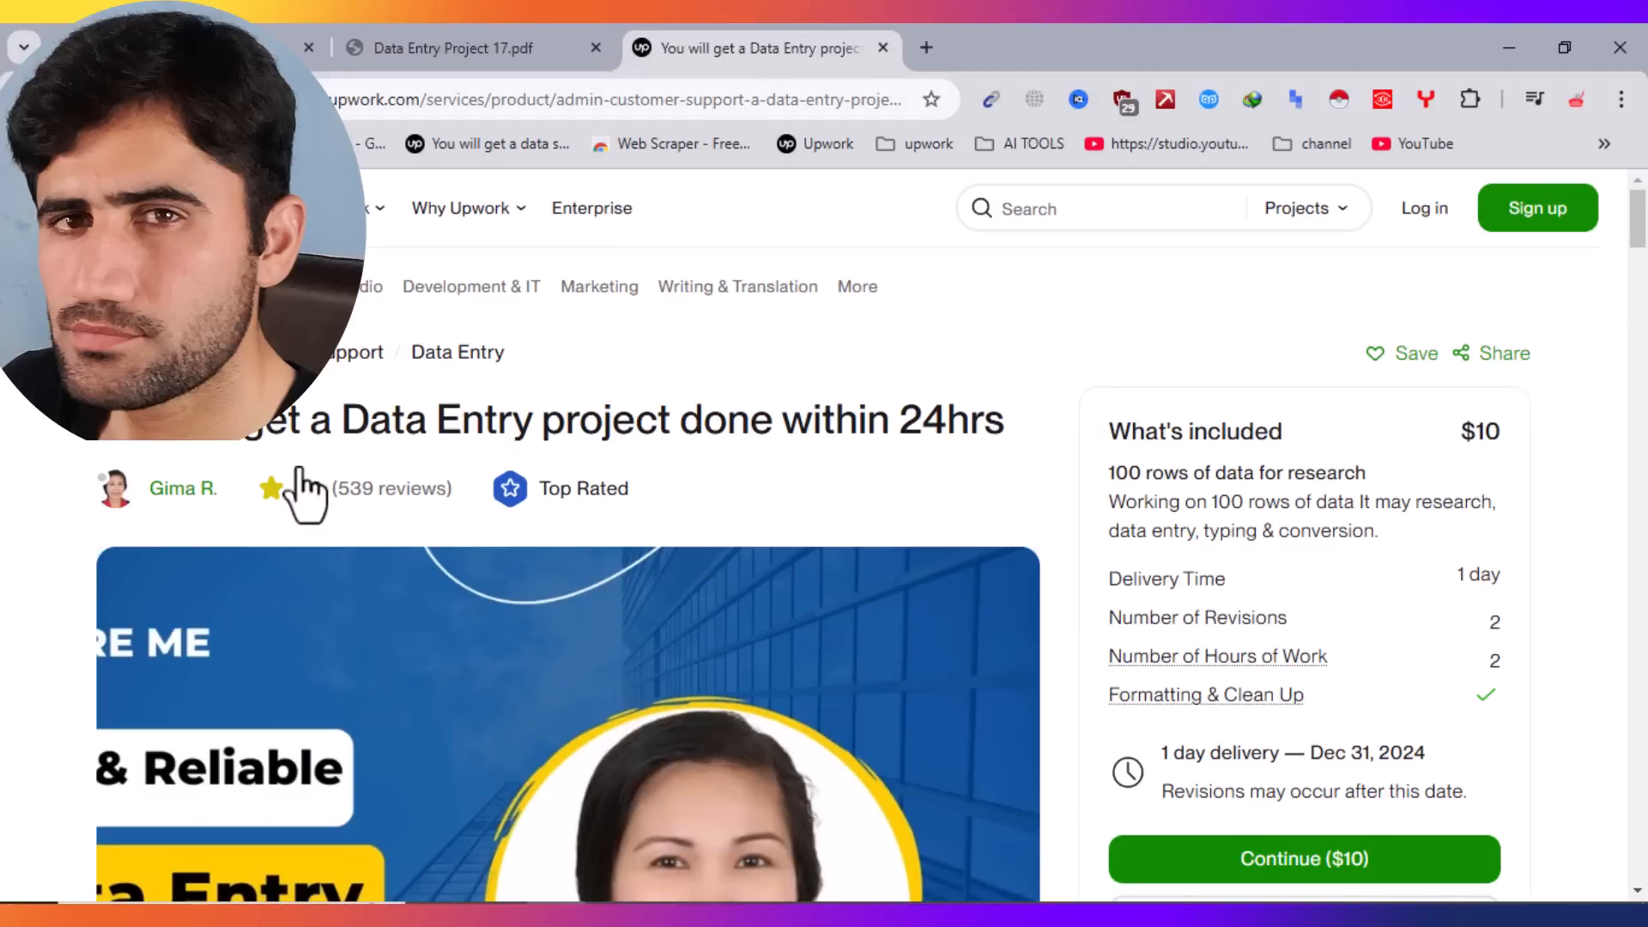
scroll(348, 537, down, 1)
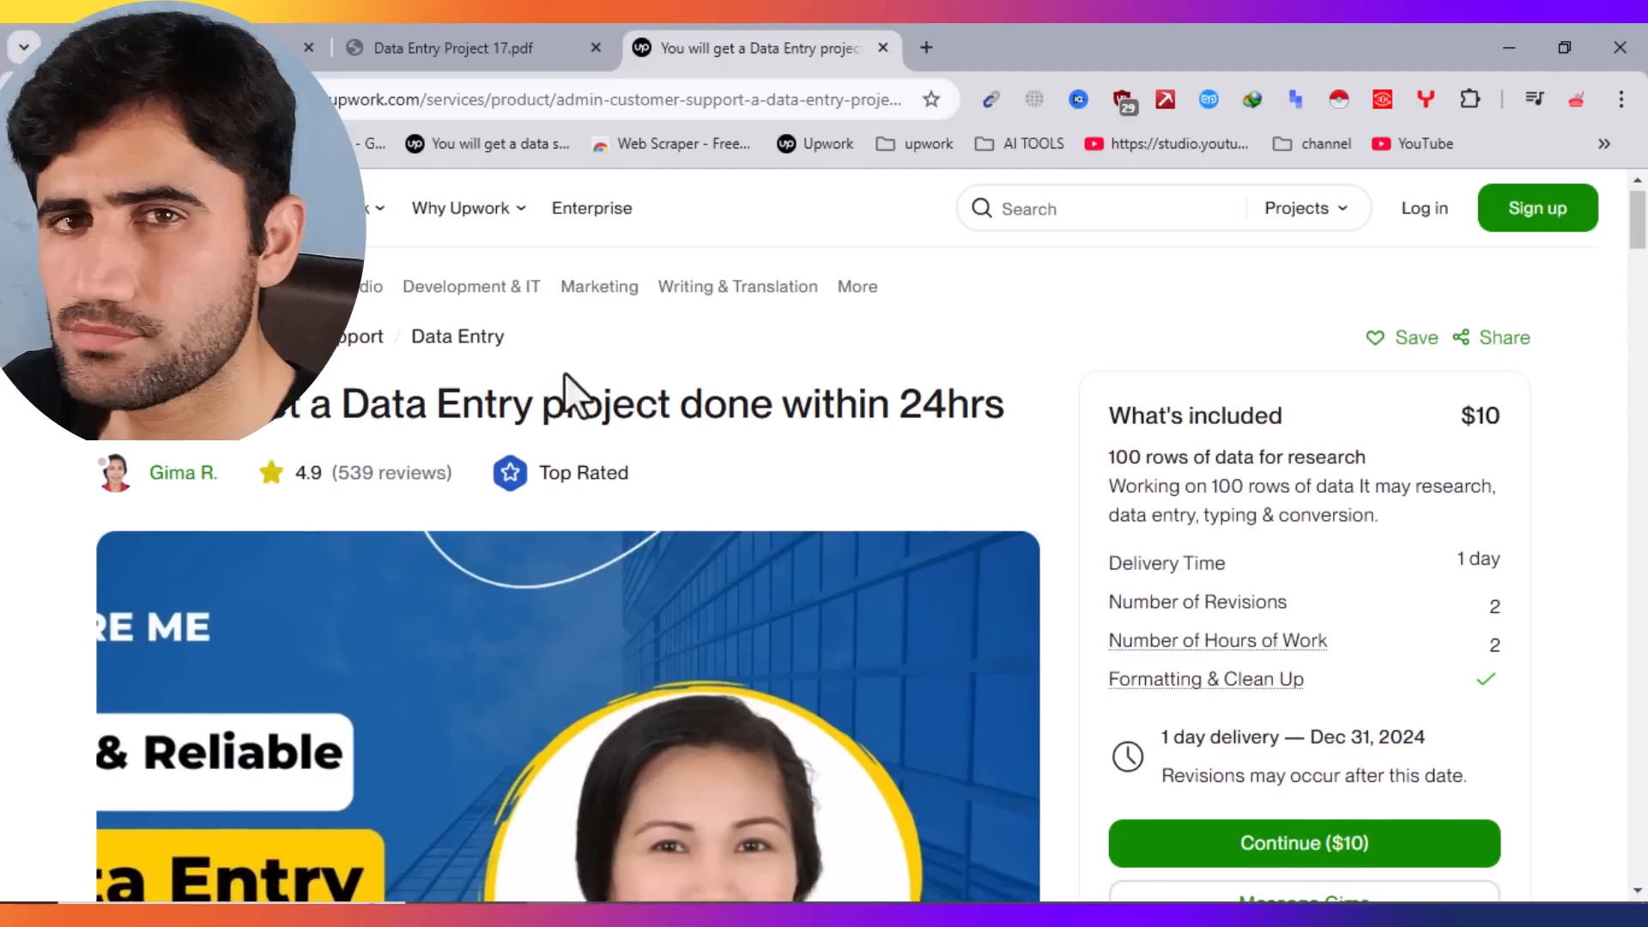
mouse_move(1638, 242)
mouse_down()
mouse_move(1646, 480)
mouse_move(1646, 219)
mouse_up()
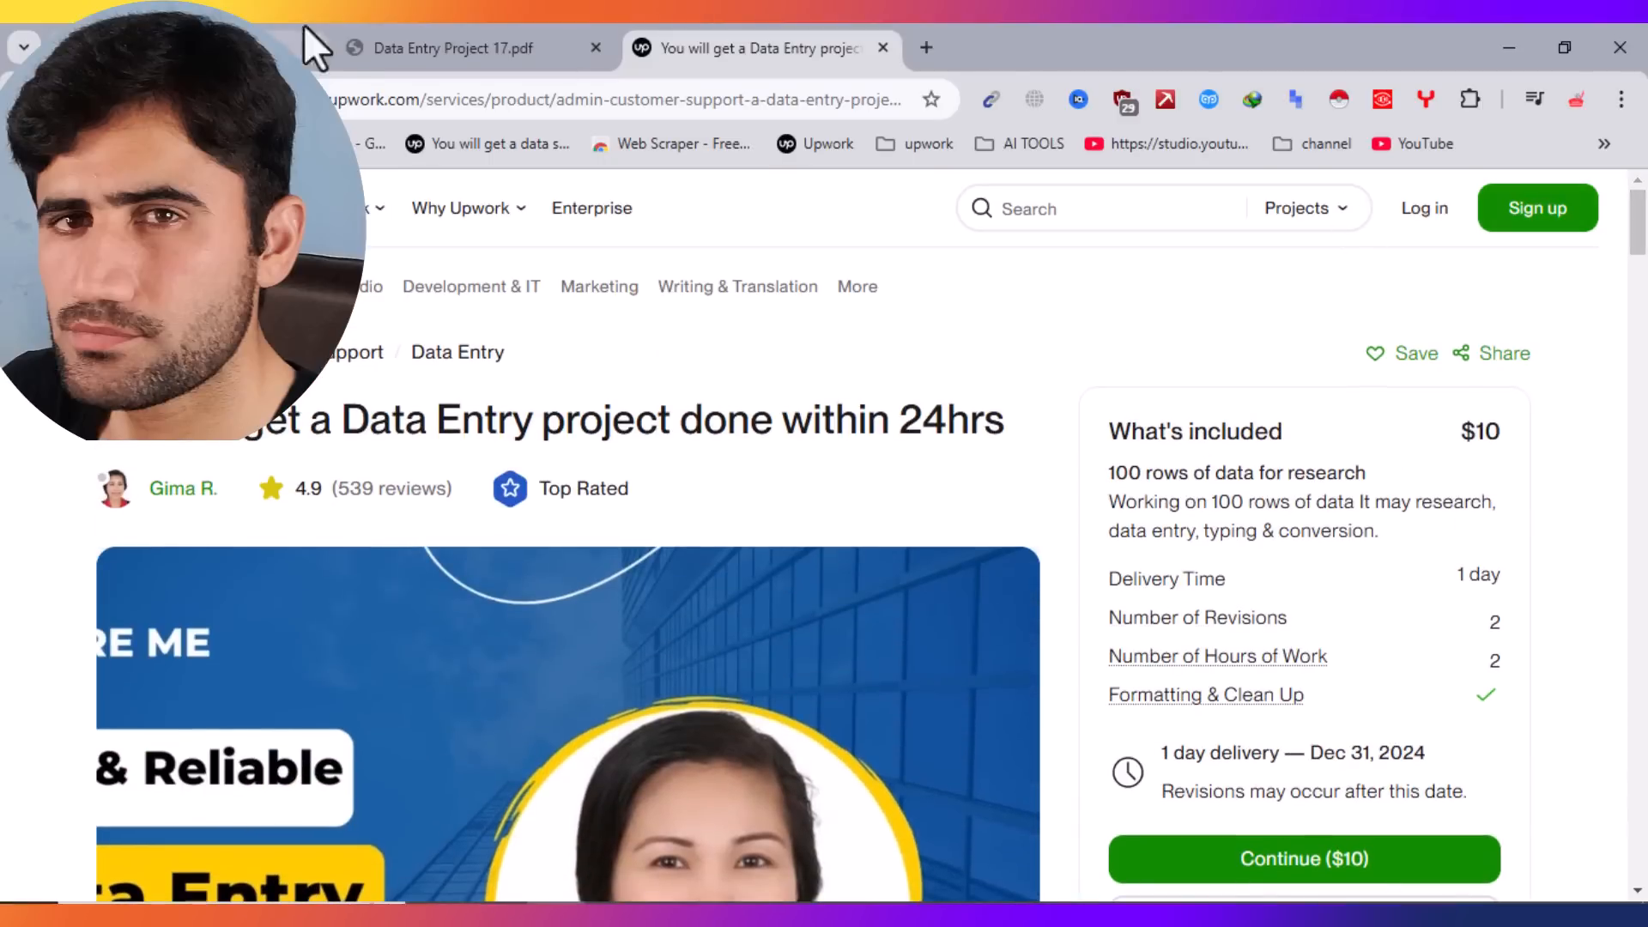
click(882, 48)
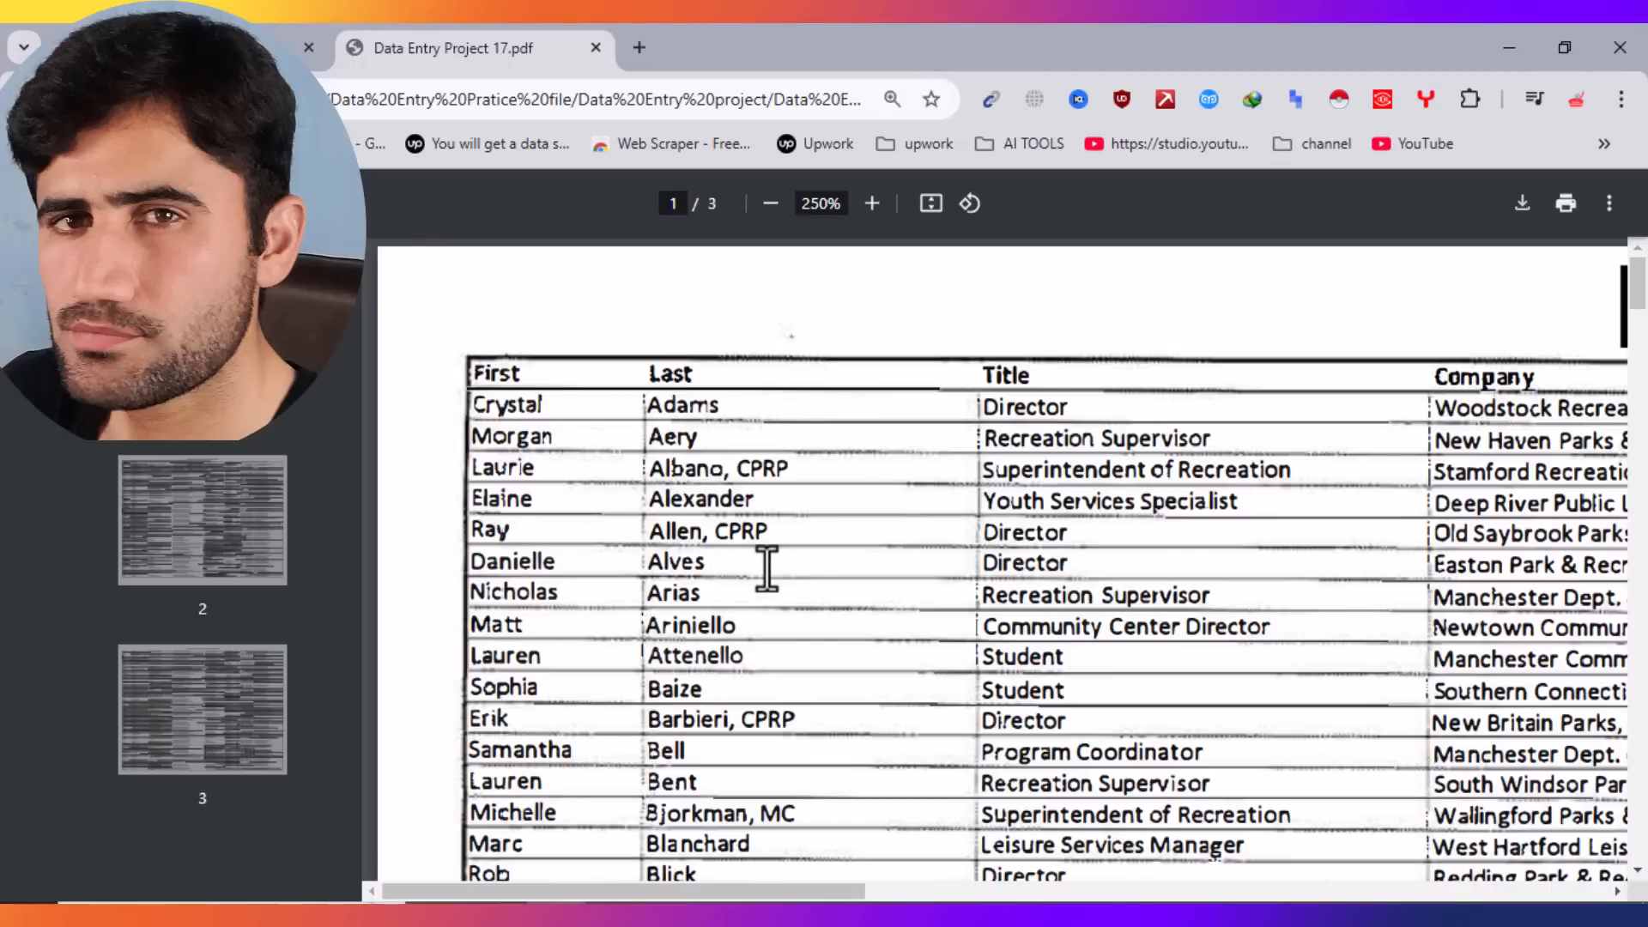
key(alt+Tab)
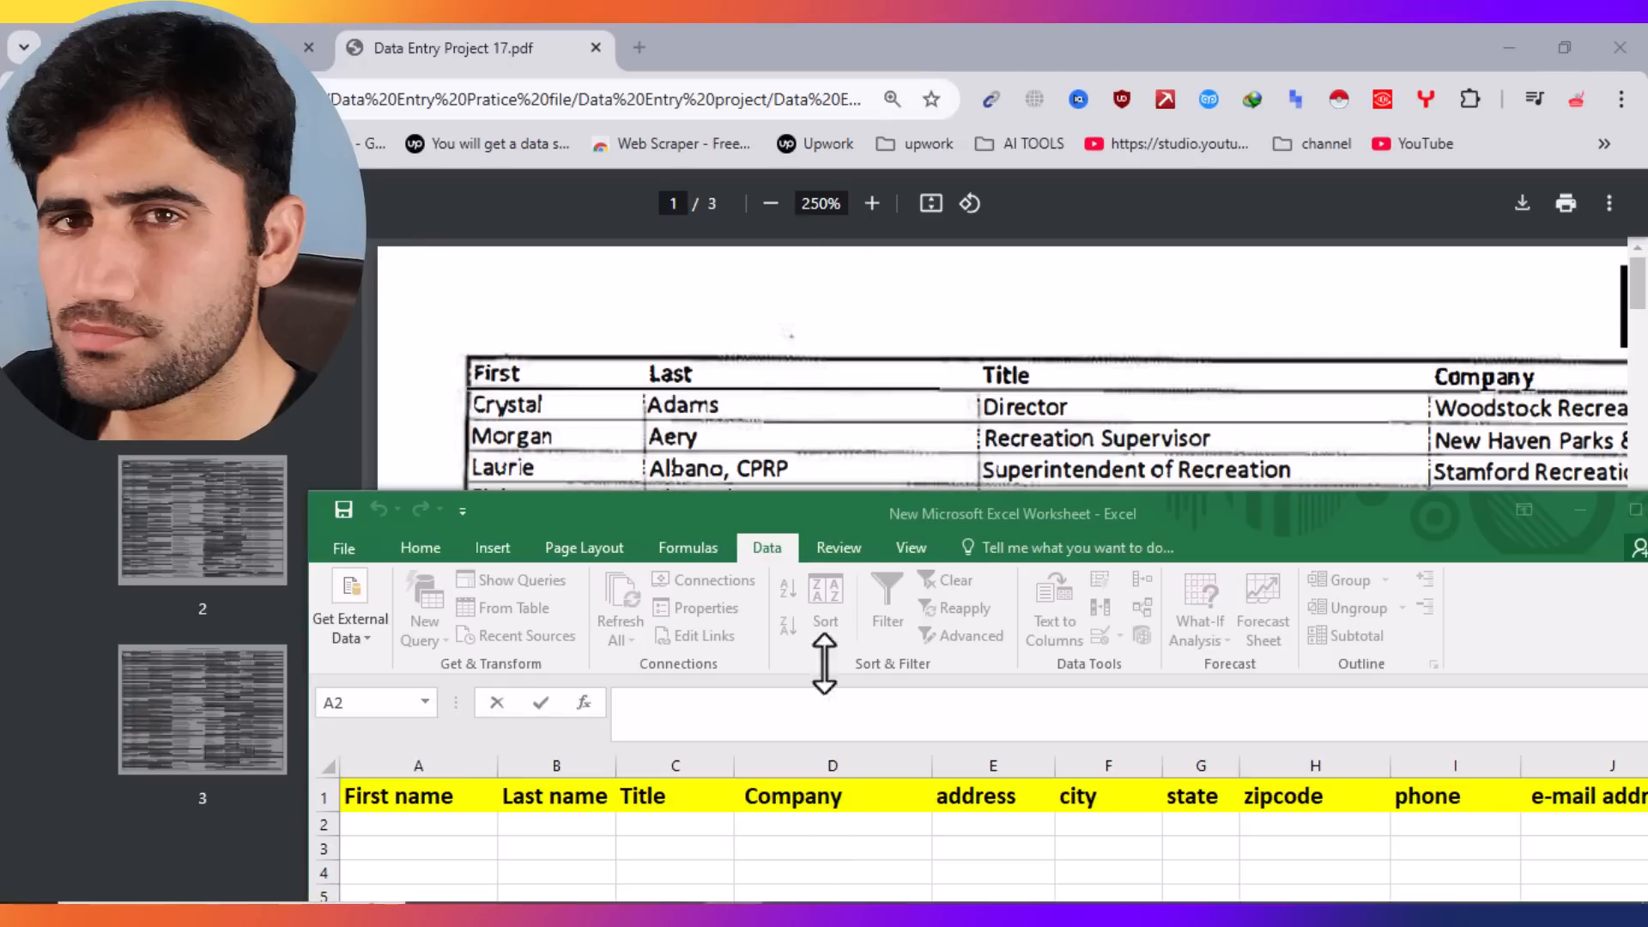
drag(1116, 529, 1057, 481)
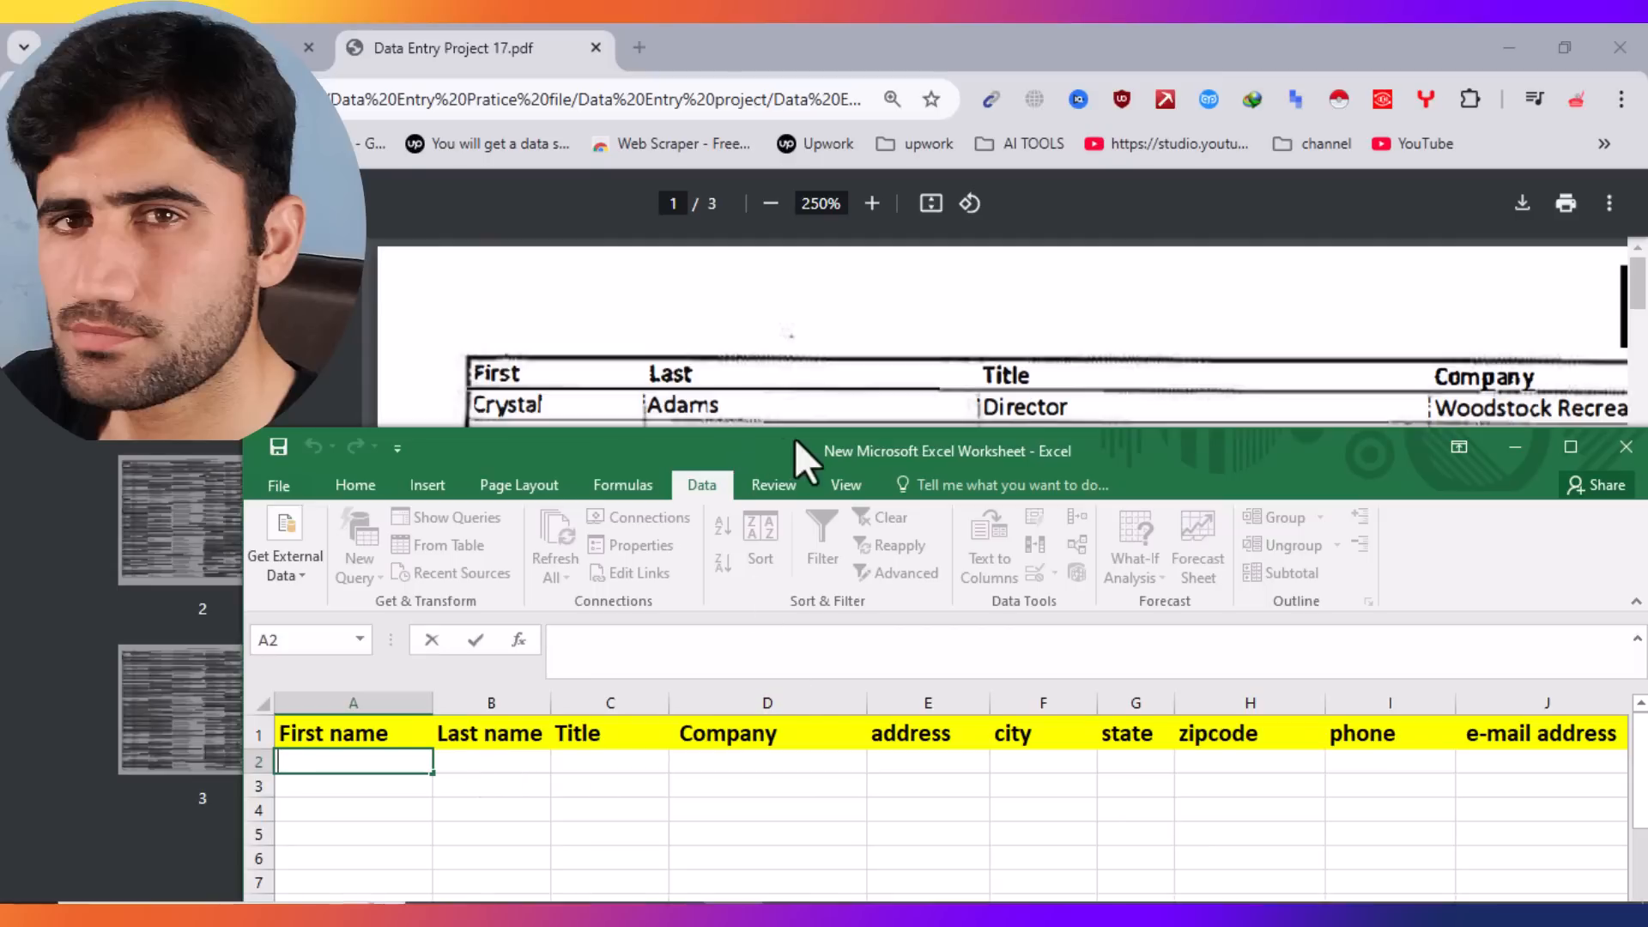
click(817, 400)
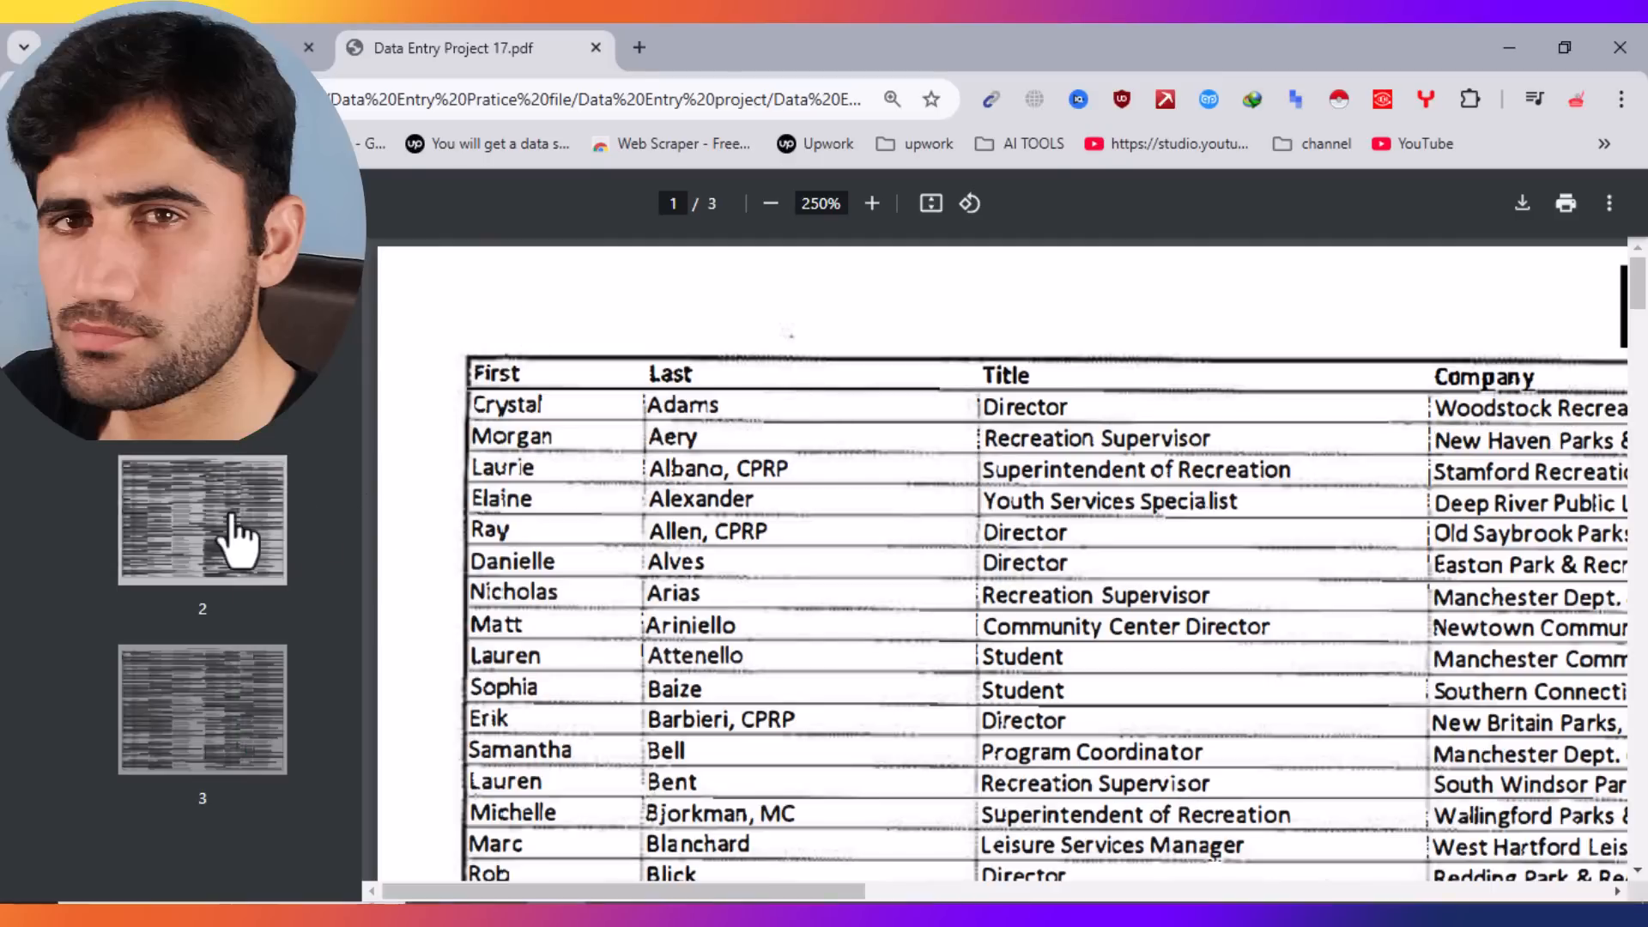
mouse_move(1640, 314)
mouse_down()
mouse_move(1642, 781)
mouse_move(1641, 283)
mouse_up()
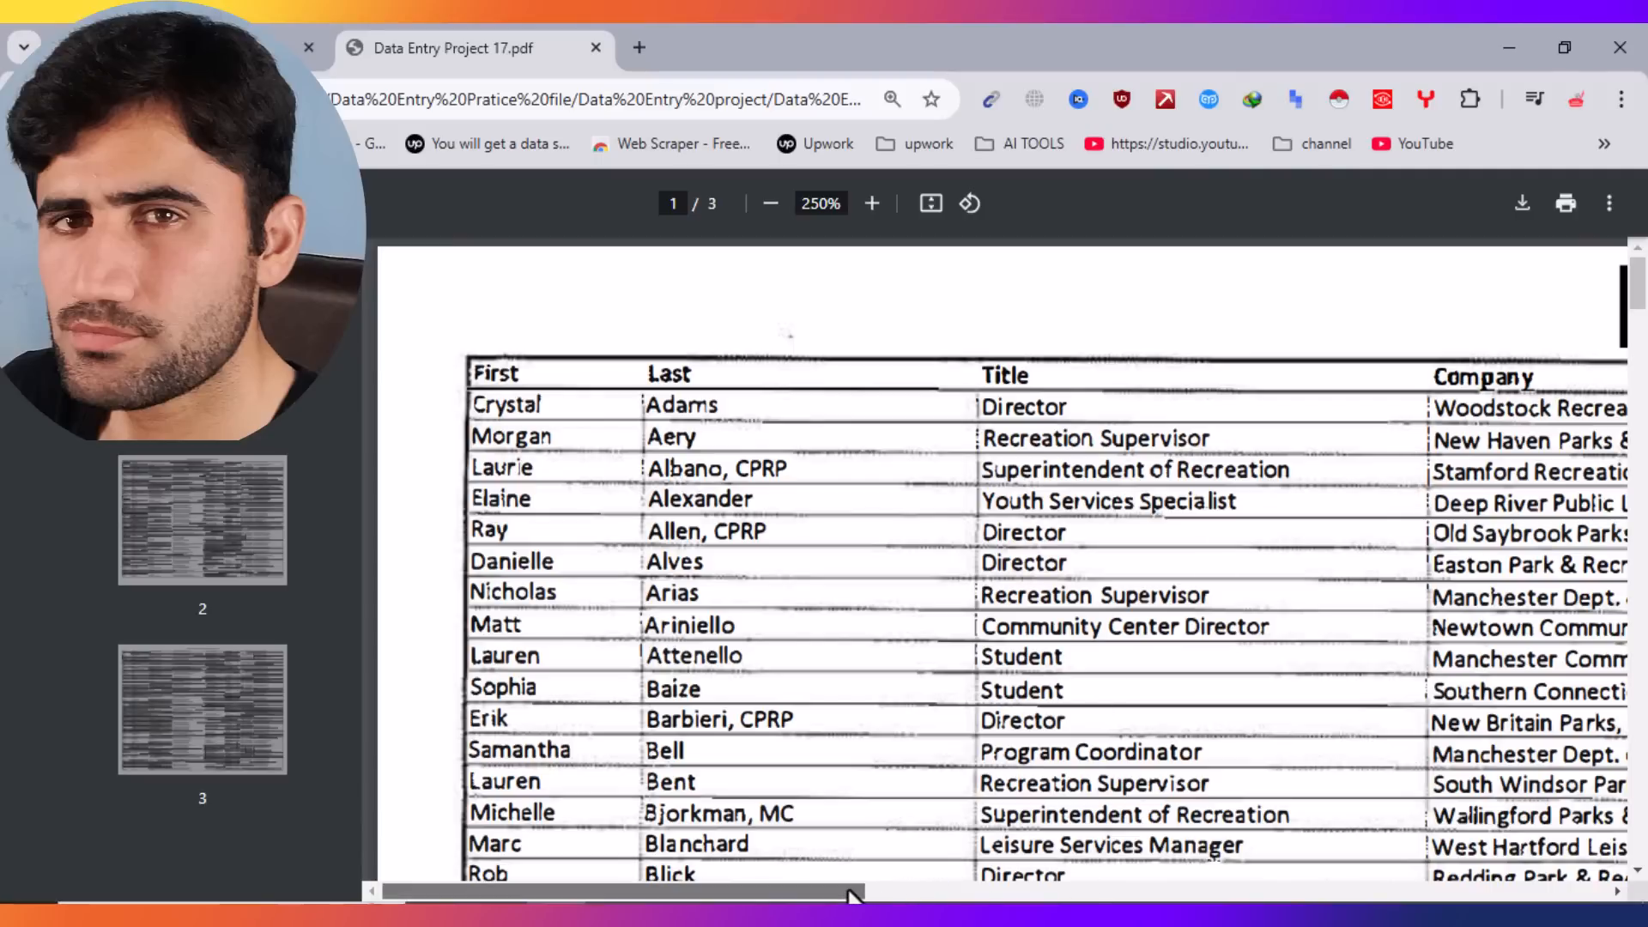
drag(856, 895, 622, 814)
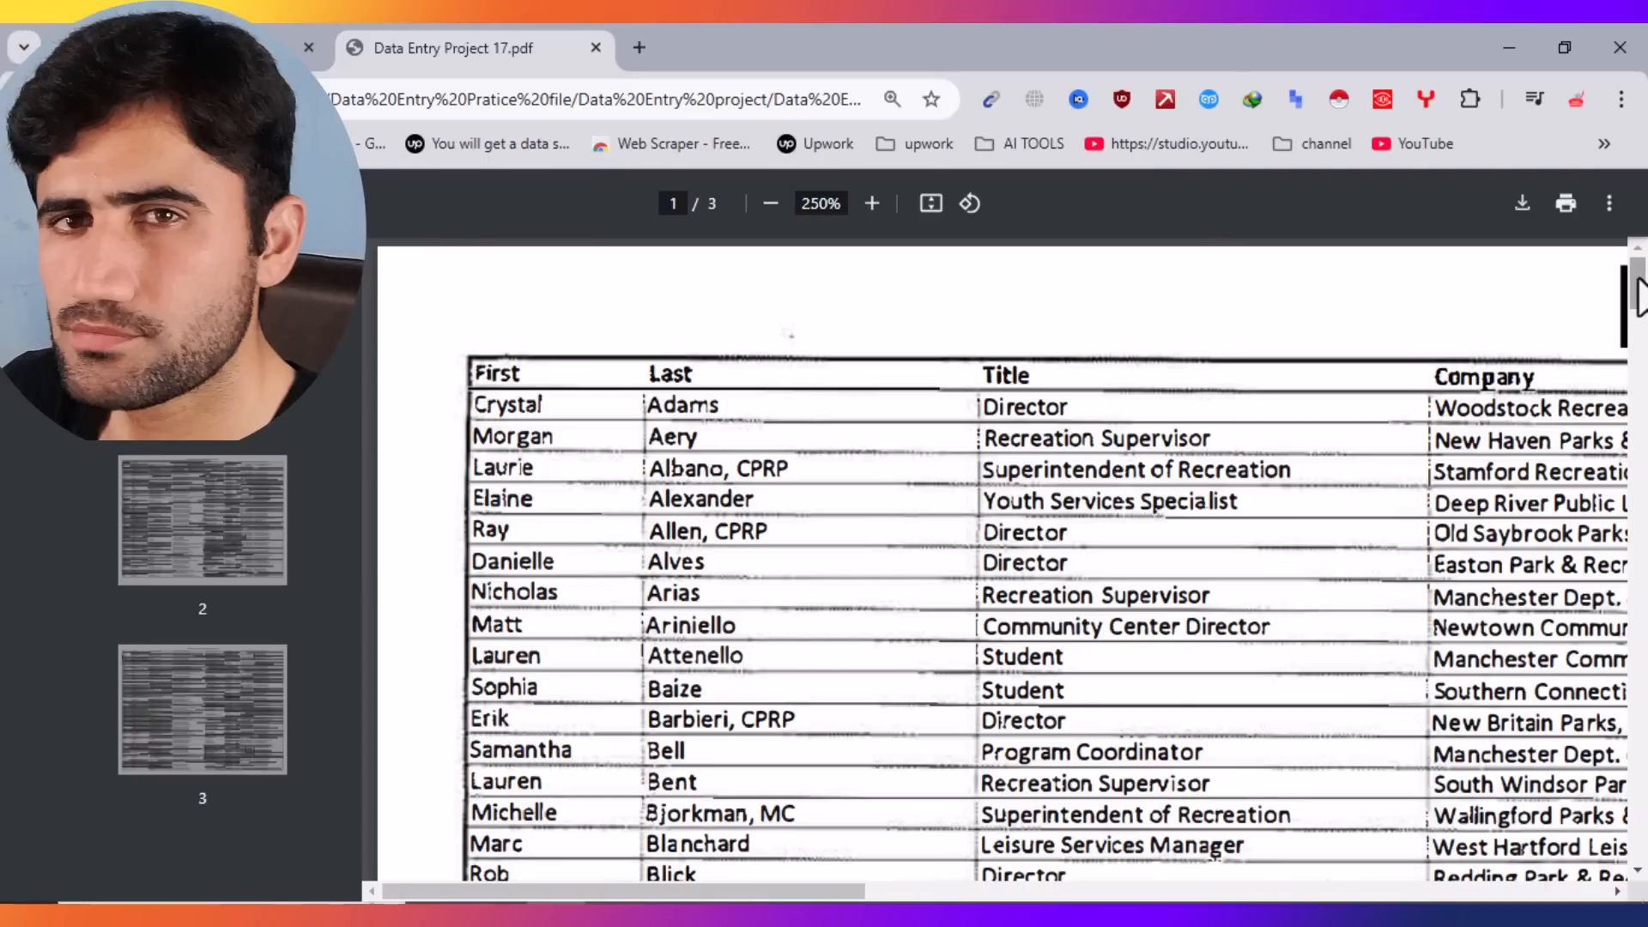
mouse_move(1637, 296)
mouse_down()
mouse_move(1642, 823)
mouse_move(1639, 280)
mouse_up()
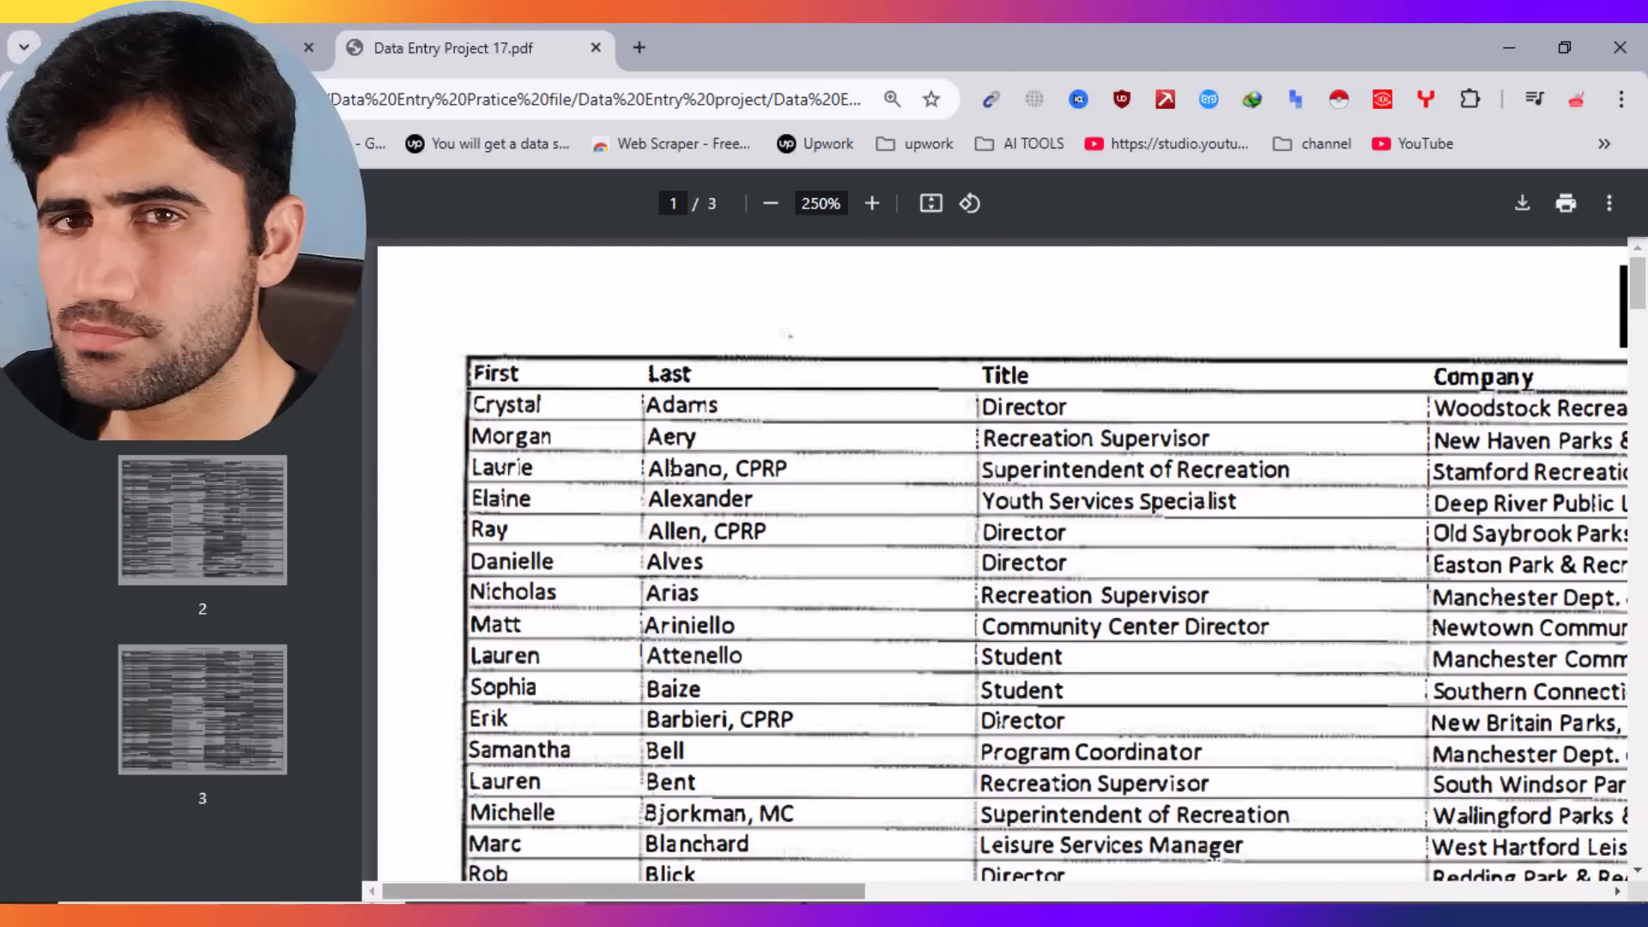
mouse_move(846, 893)
mouse_down()
mouse_move(1417, 897)
mouse_move(847, 898)
mouse_up()
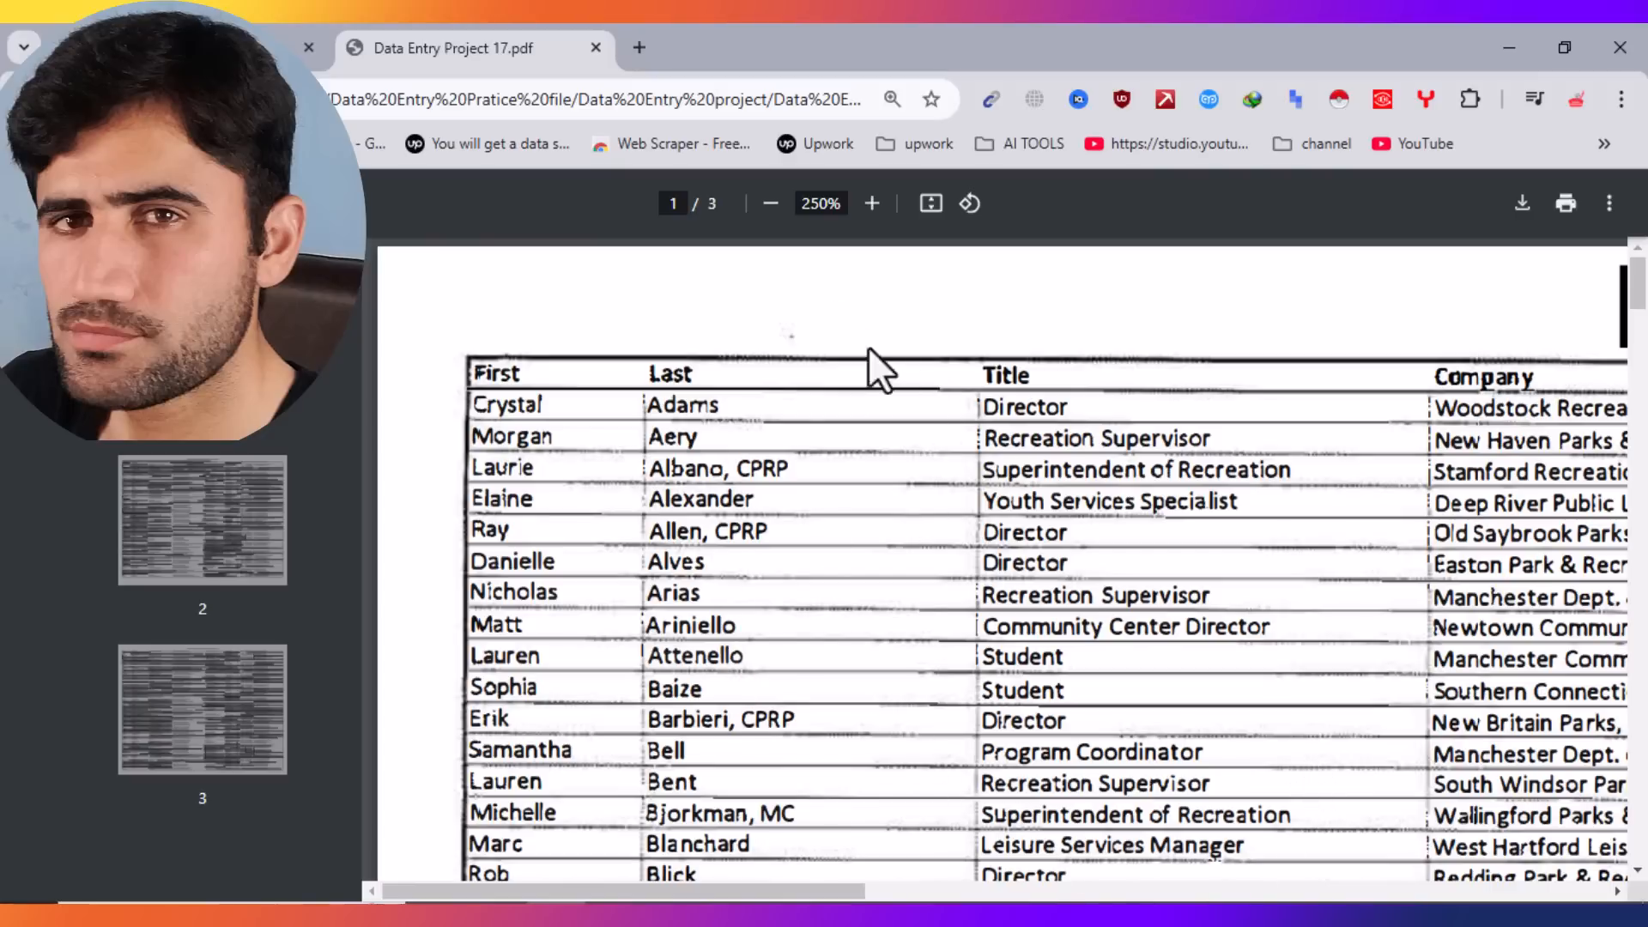
Step: Try PDF zoom levels from 300% down to 125% to bring the E-Mail column into view
click(771, 204)
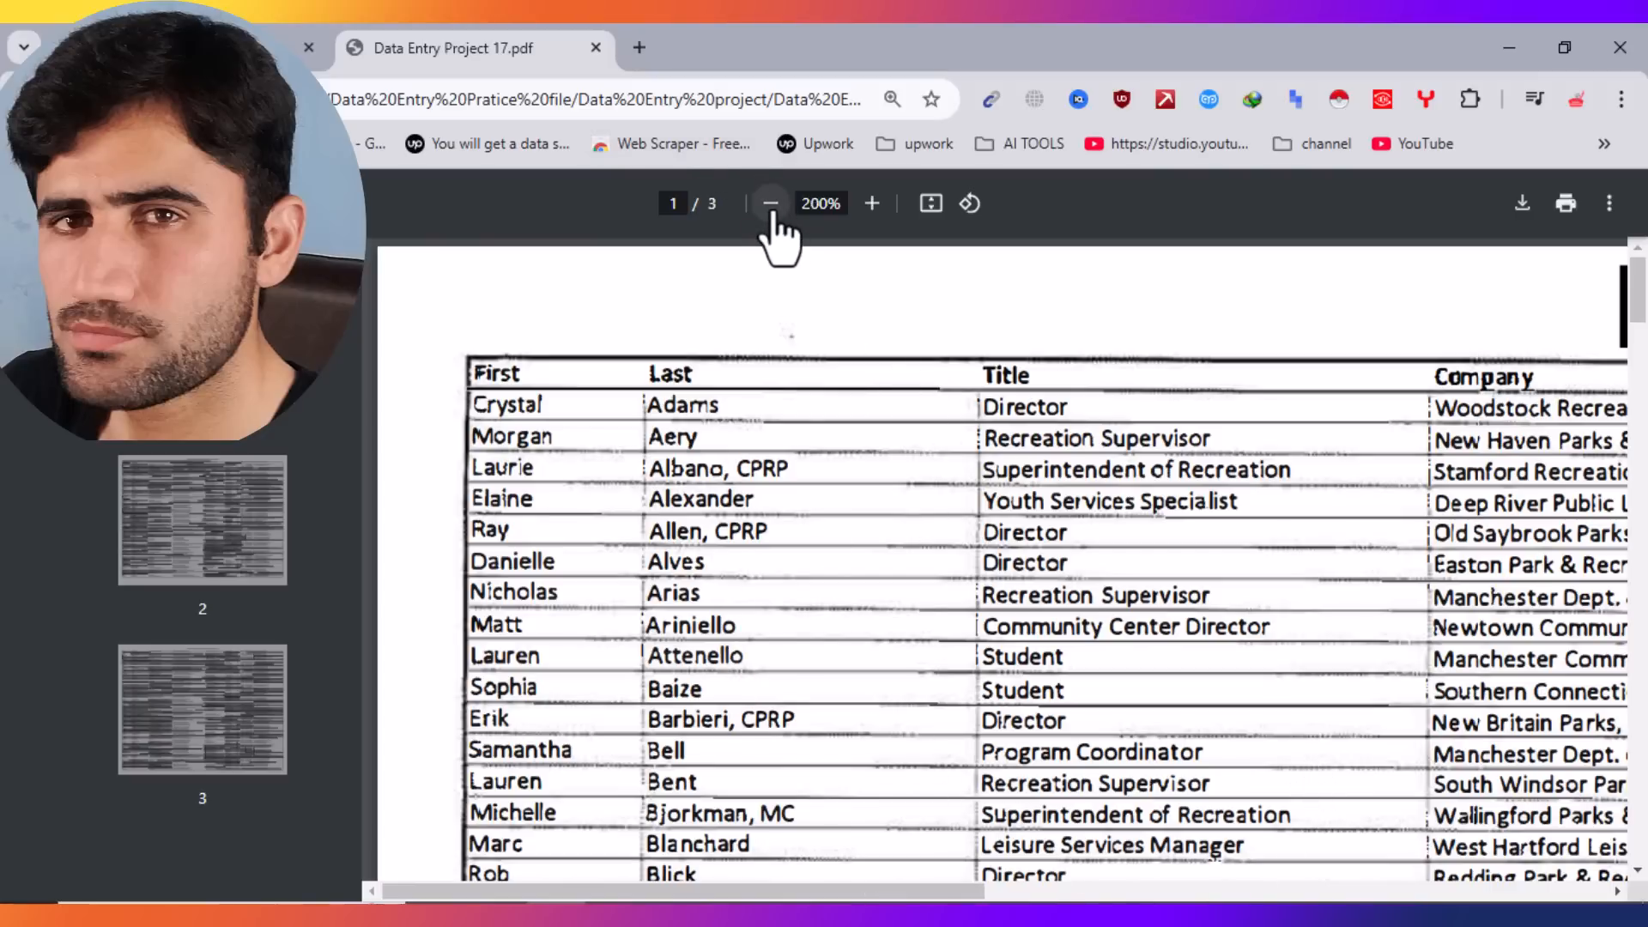
click(872, 203)
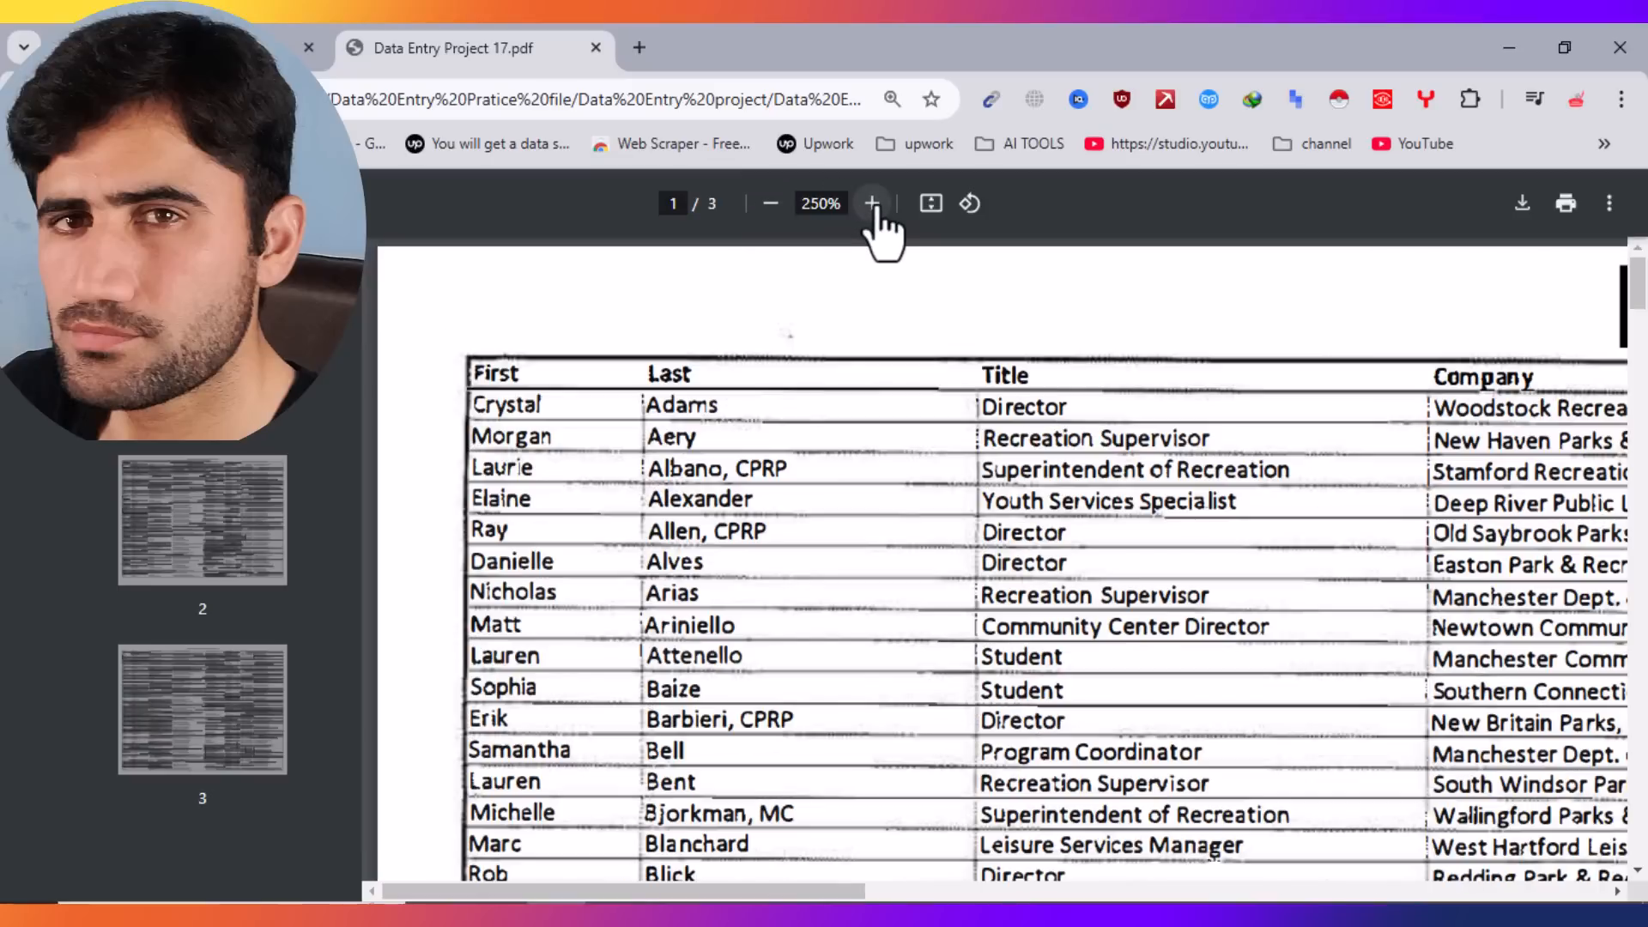
click(872, 204)
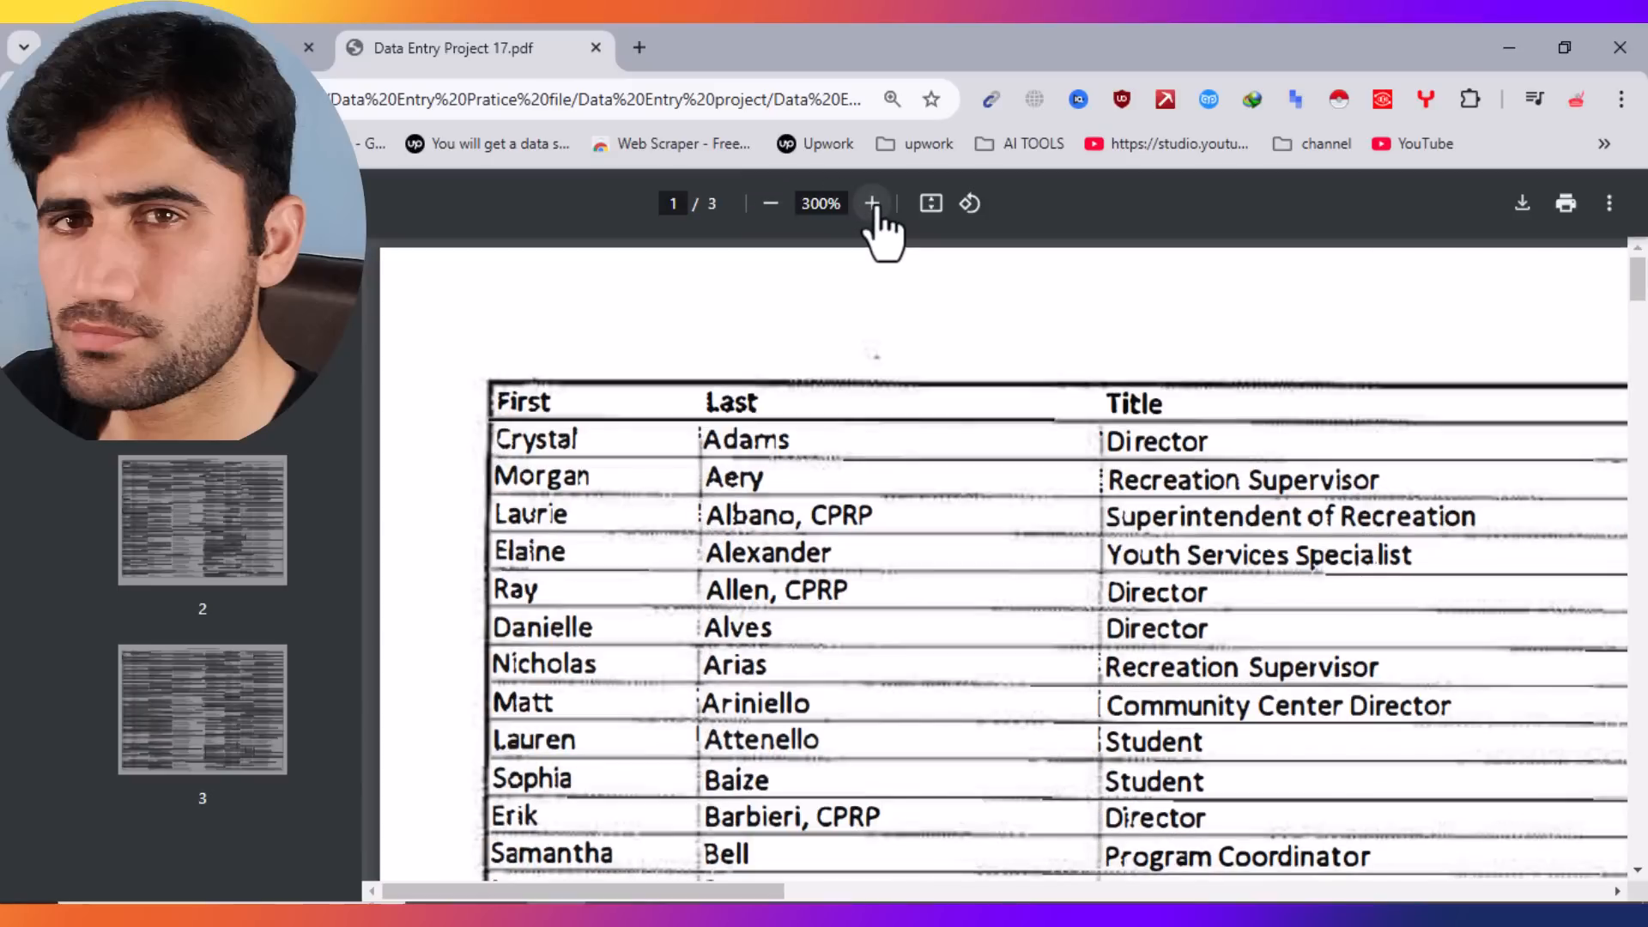
click(770, 203)
click(771, 203)
click(770, 204)
click(770, 203)
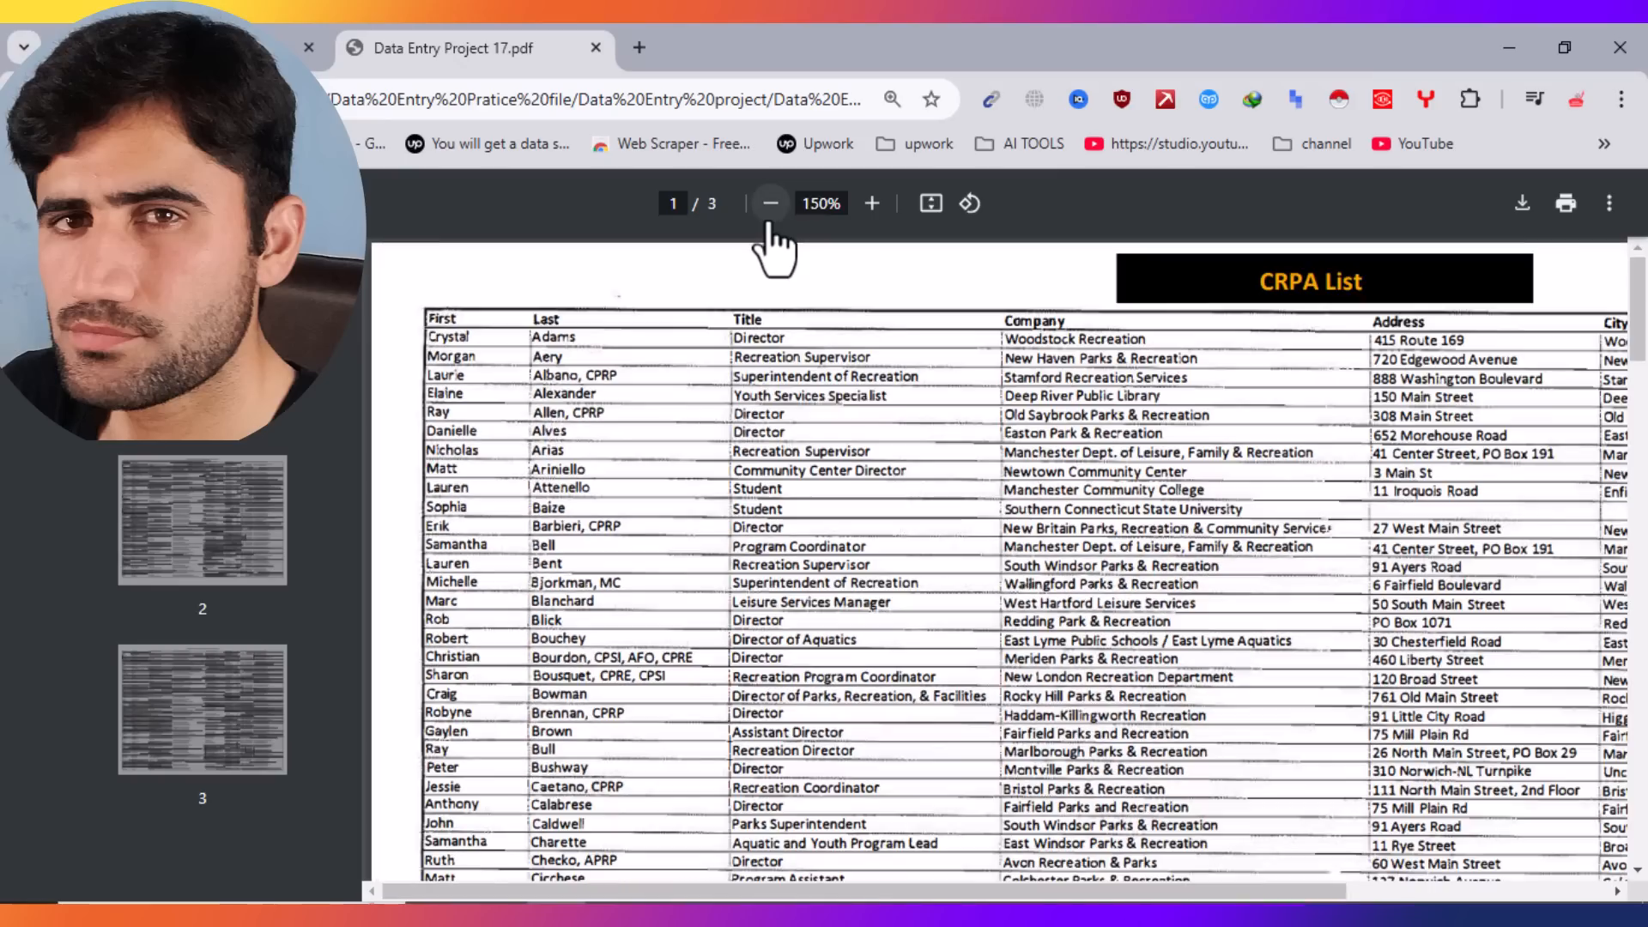
click(770, 203)
click(770, 203)
click(770, 203)
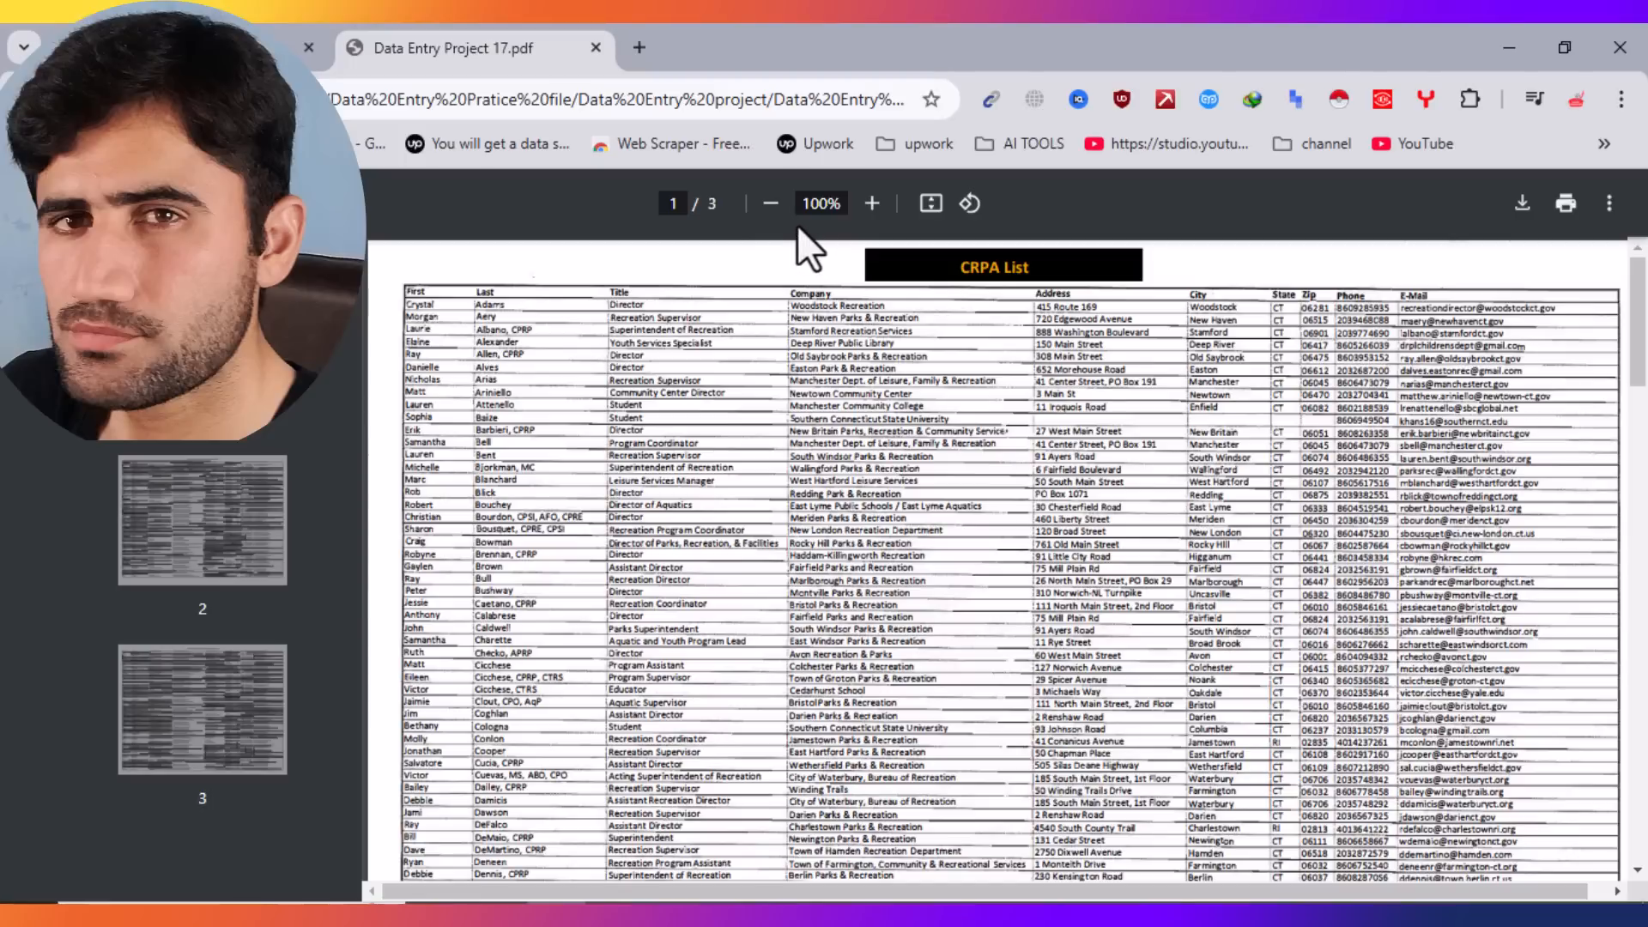
Step: Zoom the PDF back in step by step to 250%
click(872, 203)
click(872, 204)
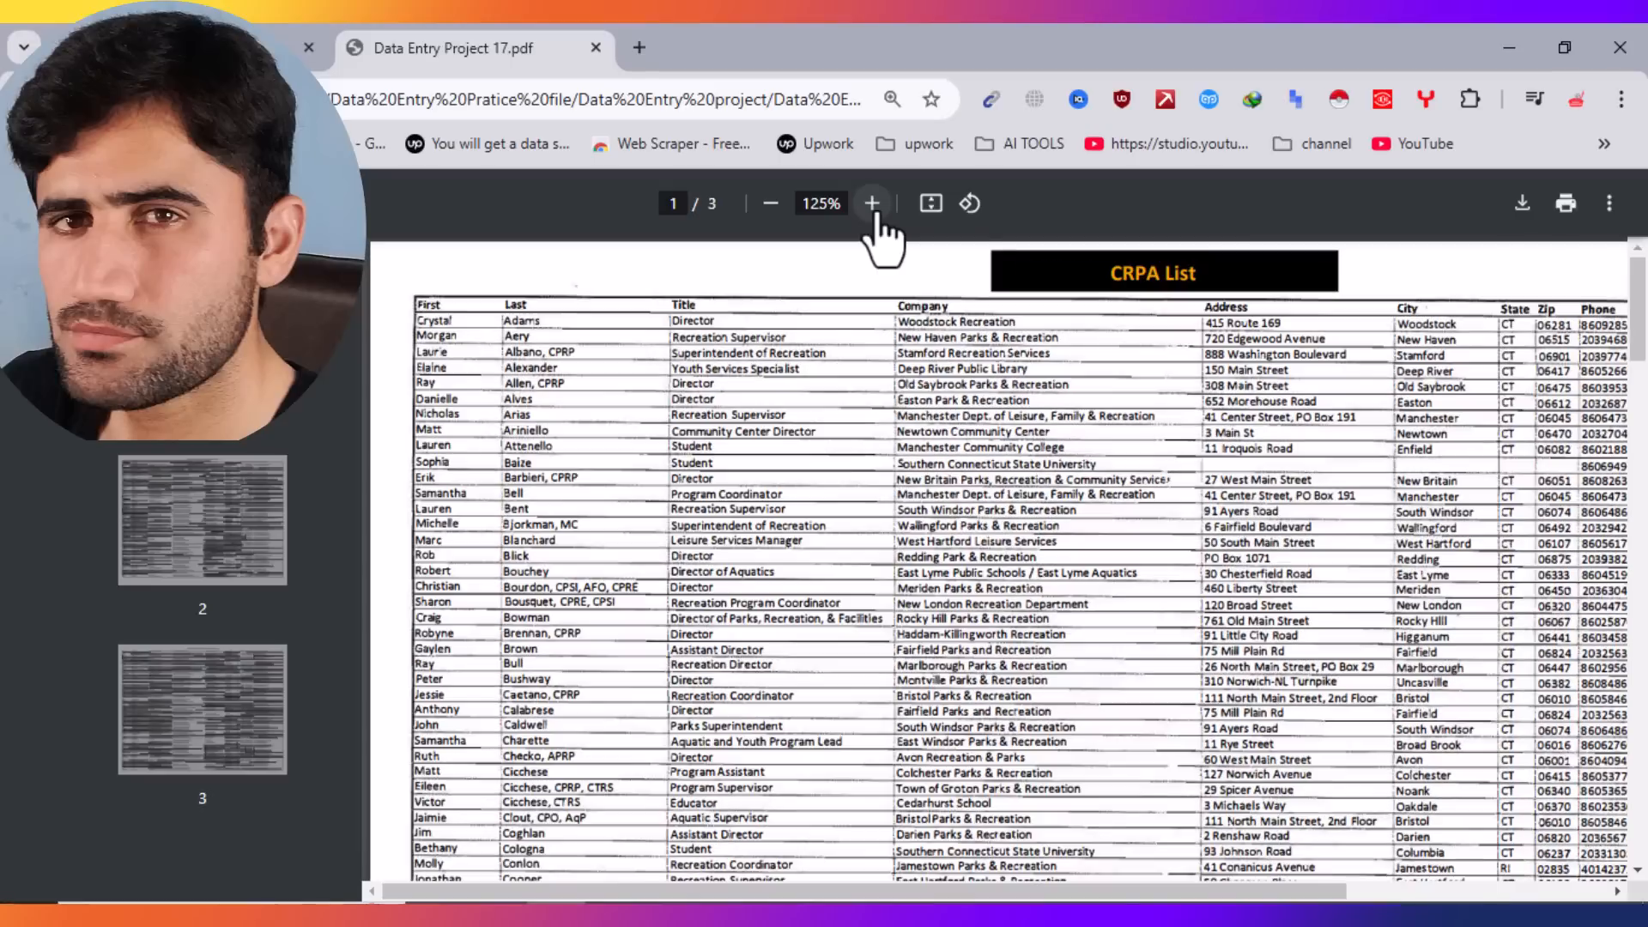
click(873, 204)
click(872, 204)
click(873, 204)
click(872, 204)
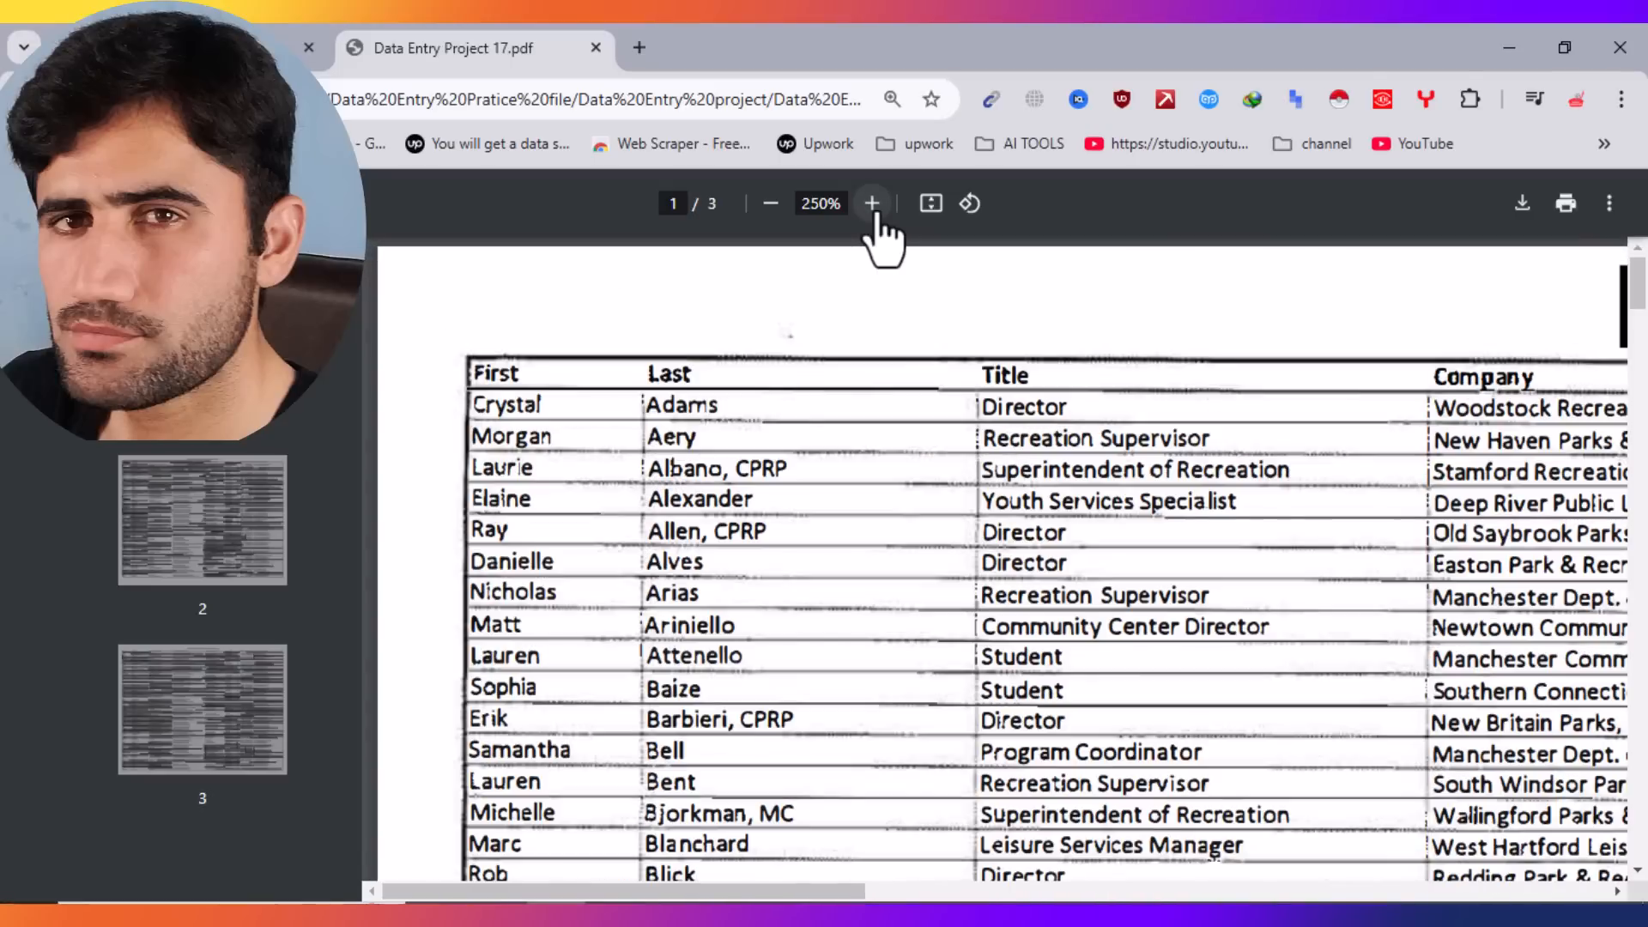
click(872, 203)
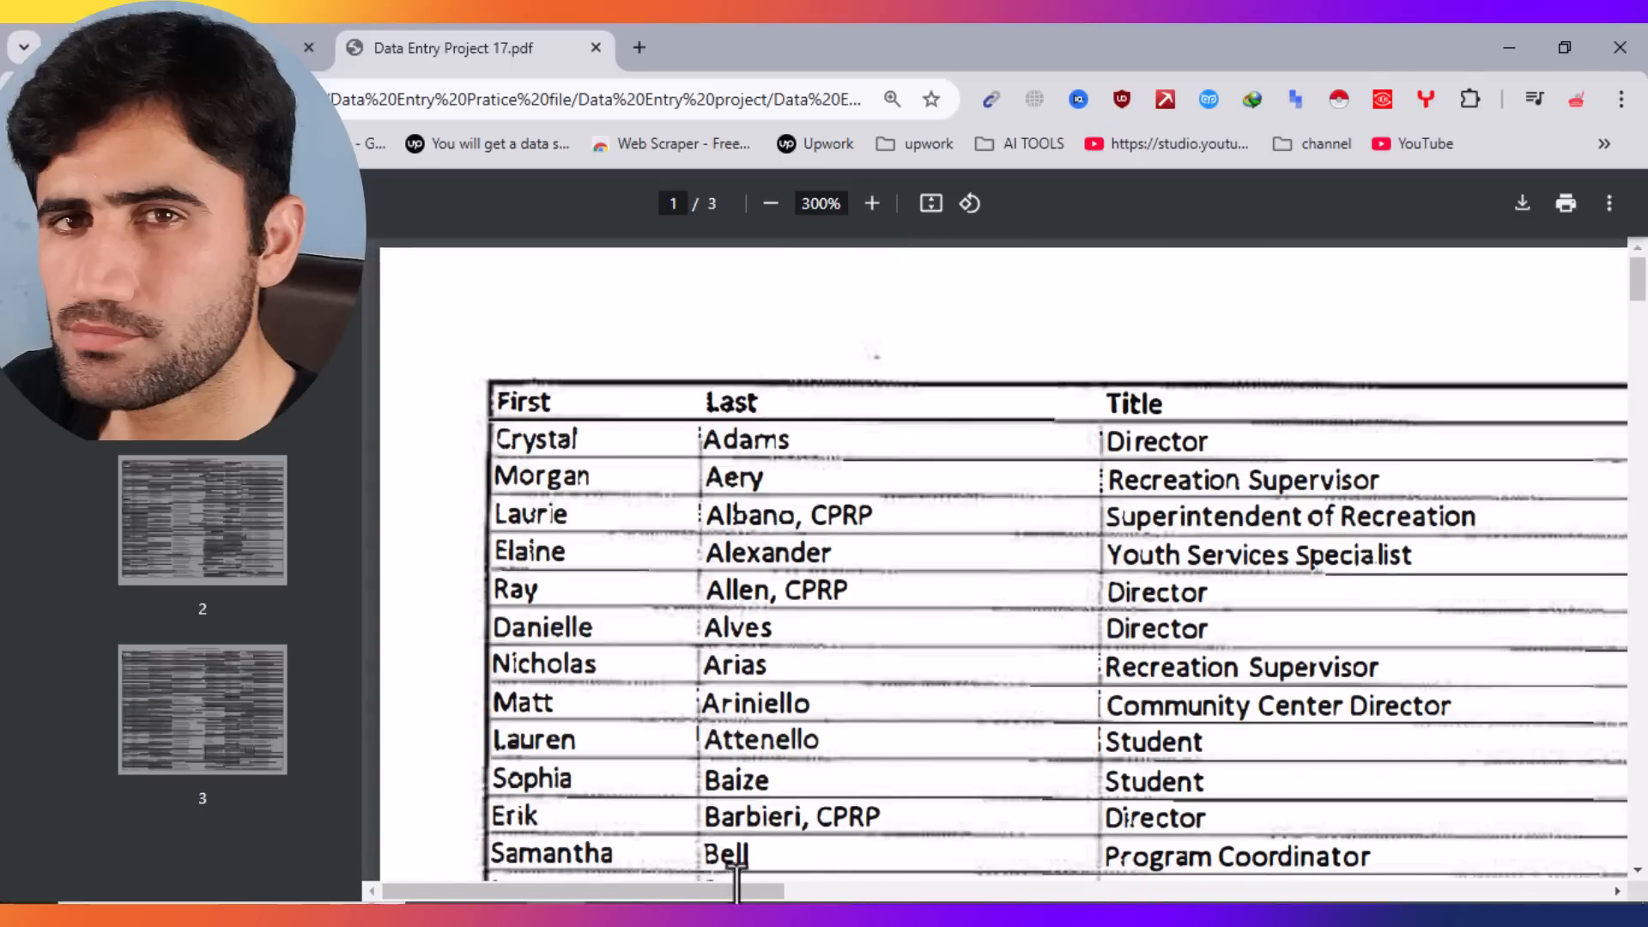
mouse_move(718, 893)
mouse_down()
mouse_move(765, 894)
mouse_move(687, 890)
mouse_up()
Step: Fill A2:C2 with the first contact's first name, last name and the title Director
click(733, 914)
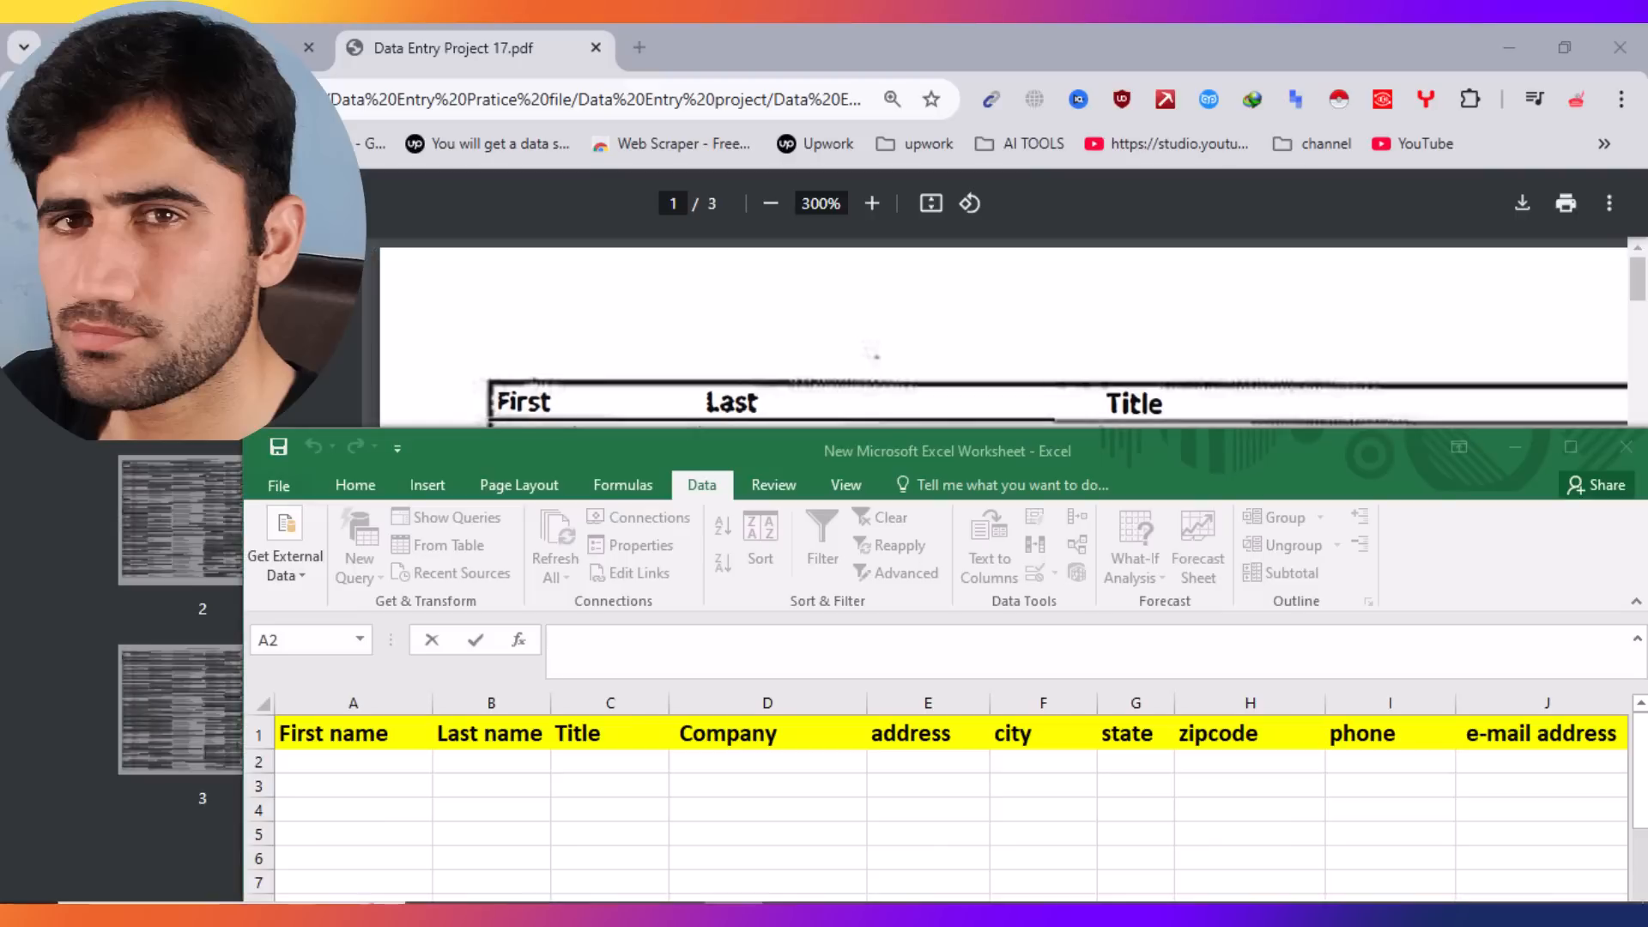
drag(899, 440, 946, 501)
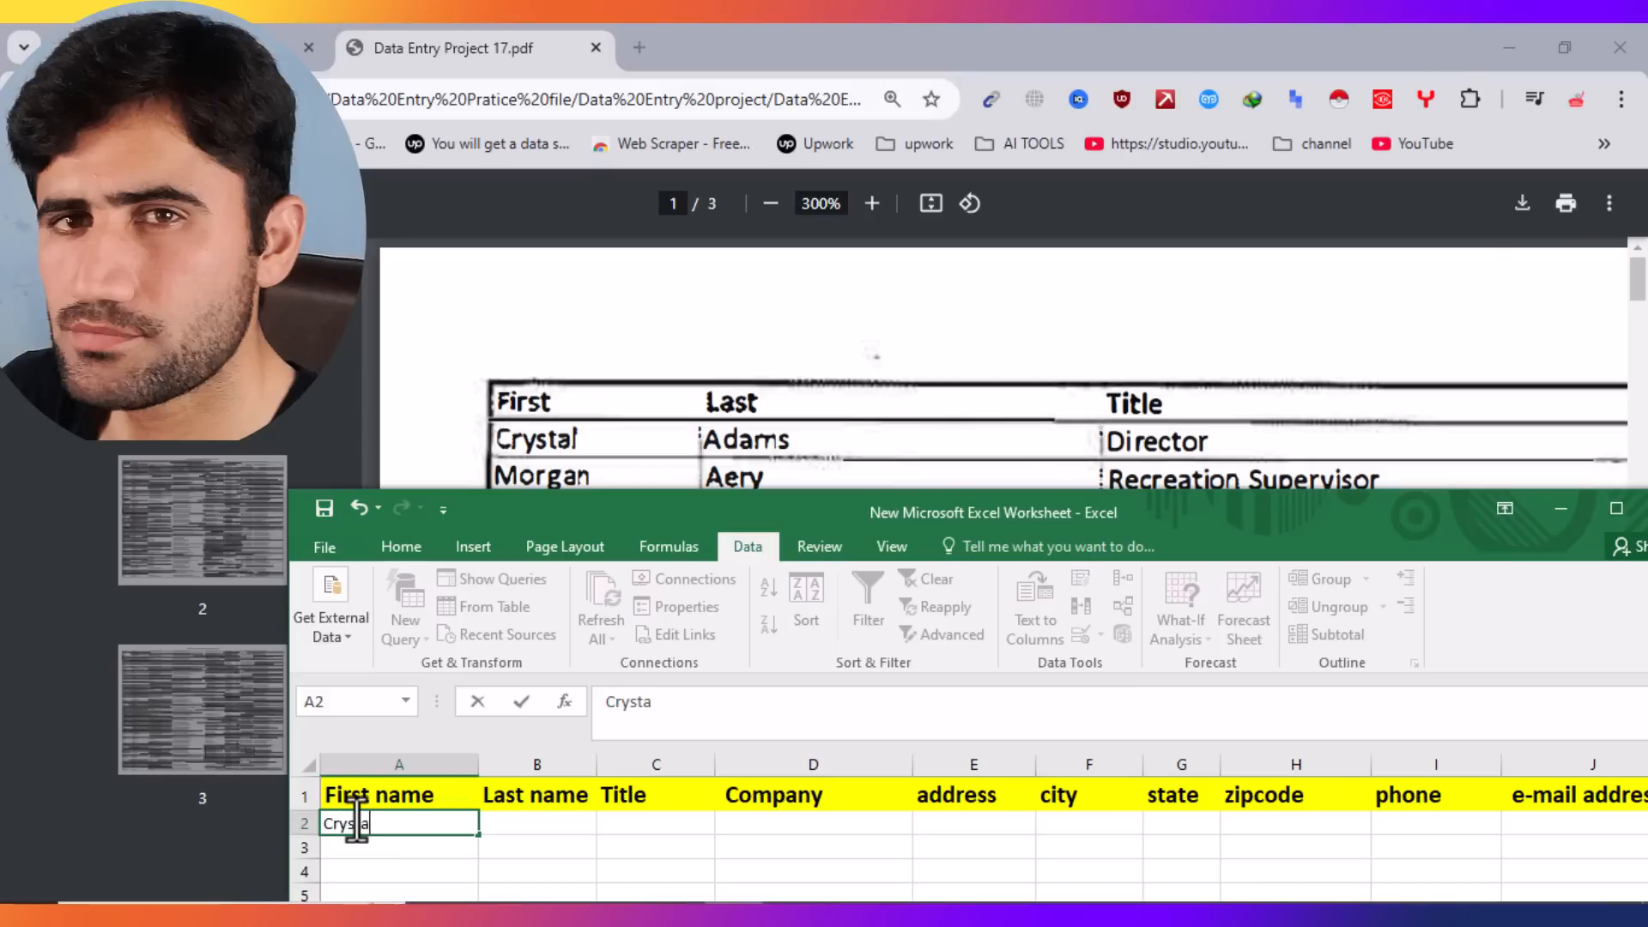
key(Tab)
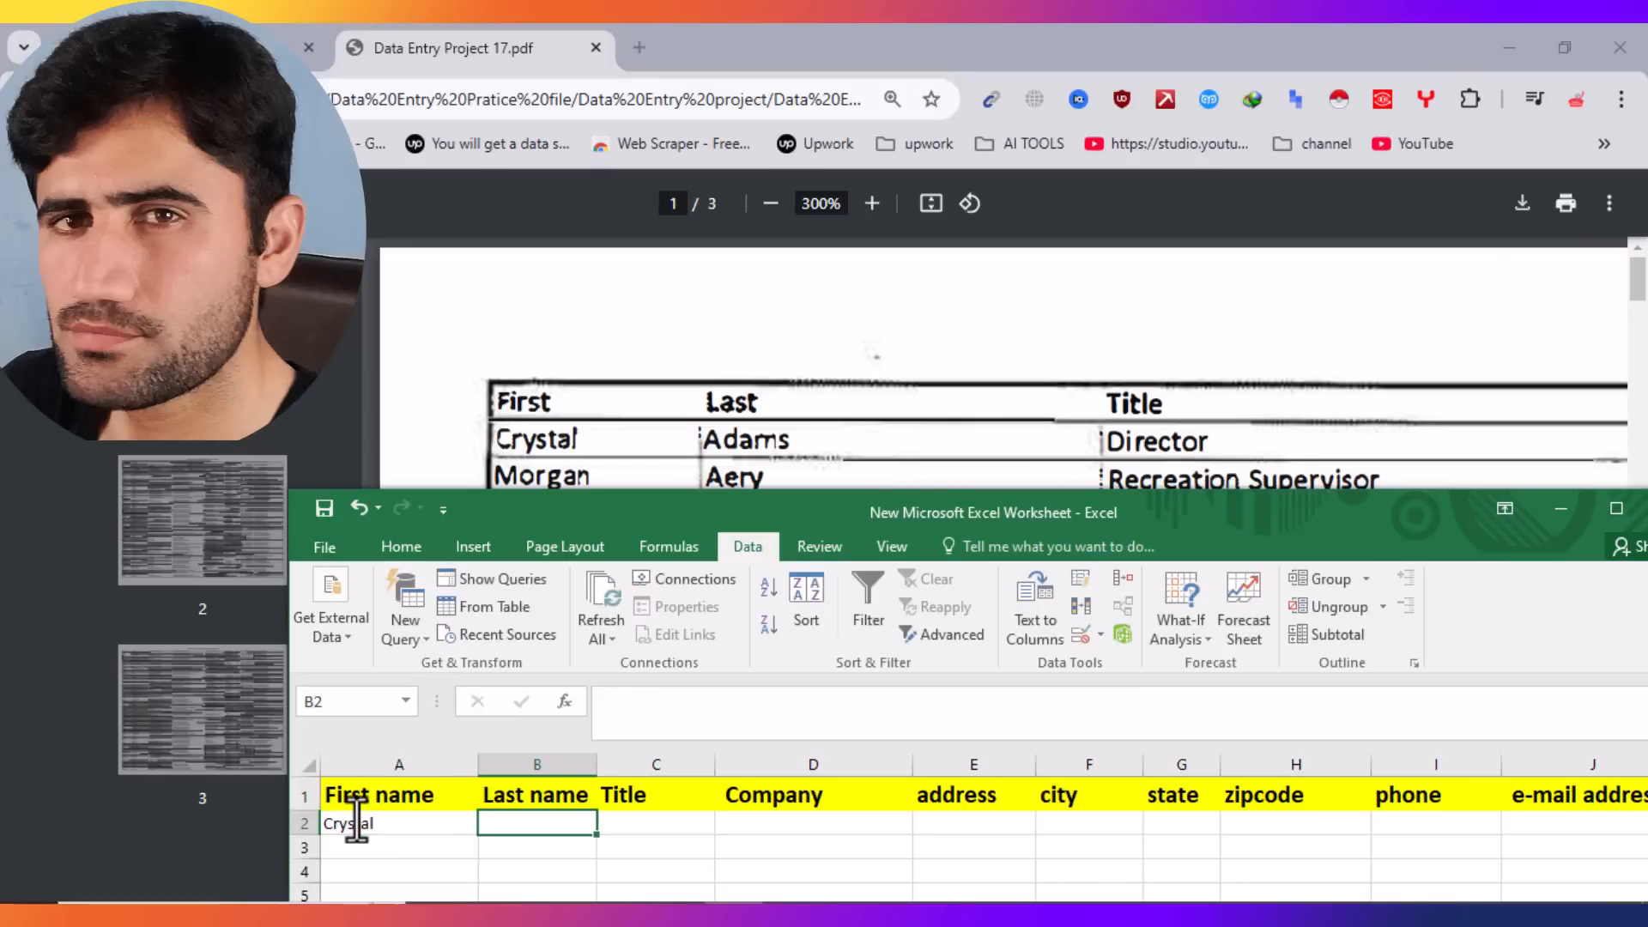
text(Adams)
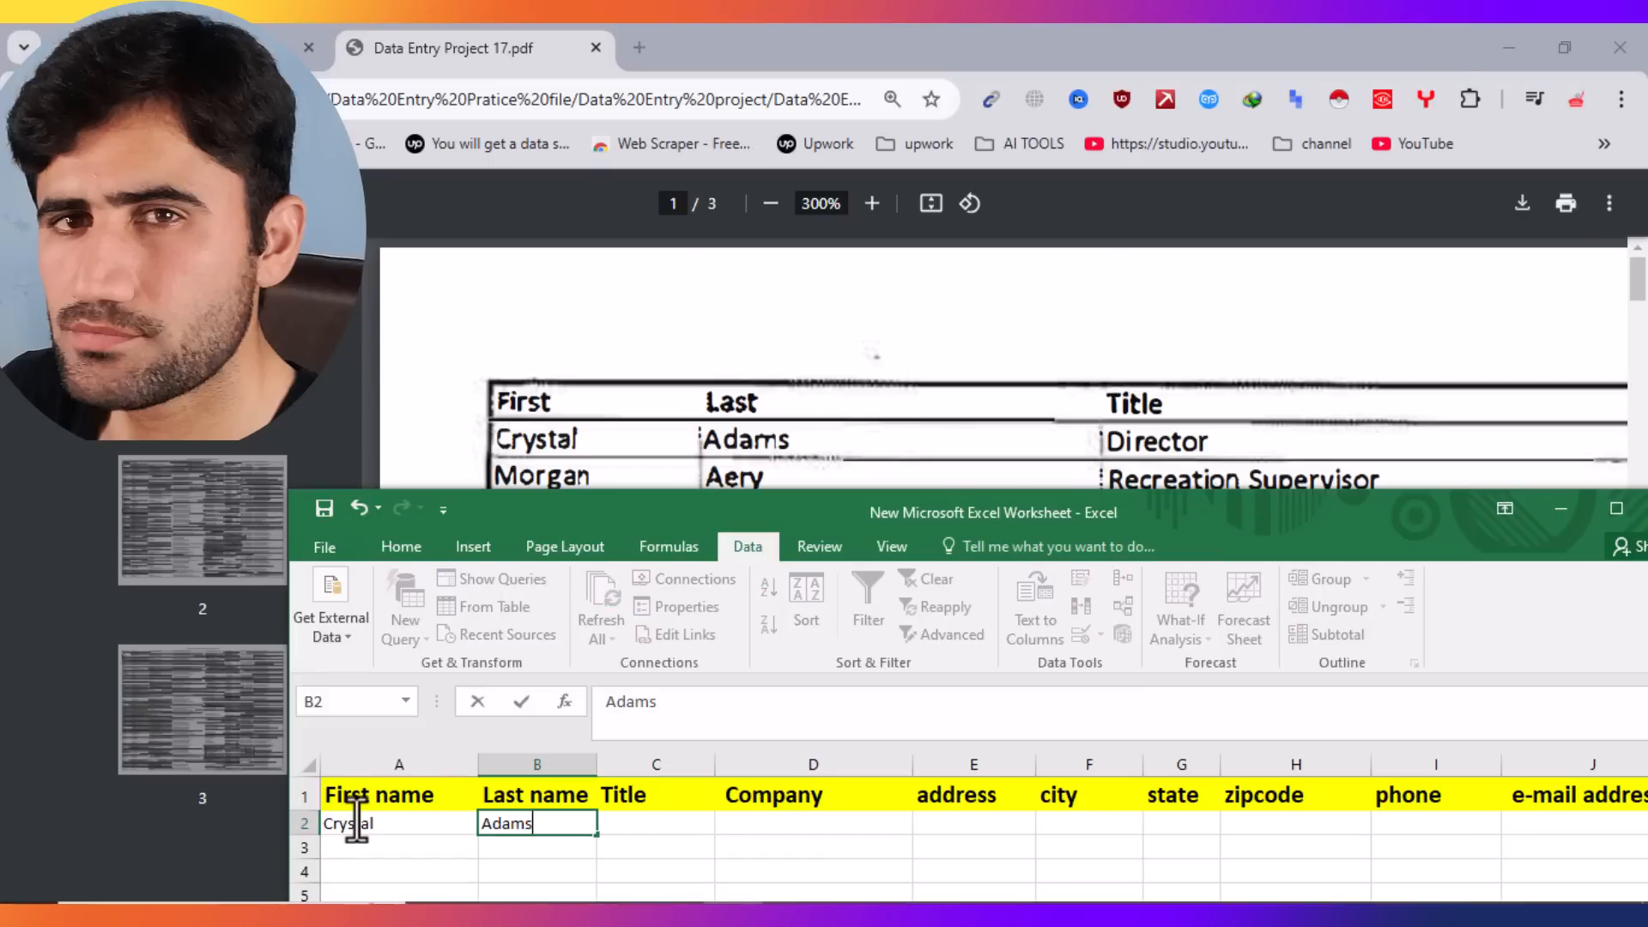
key(Tab)
text(Di)
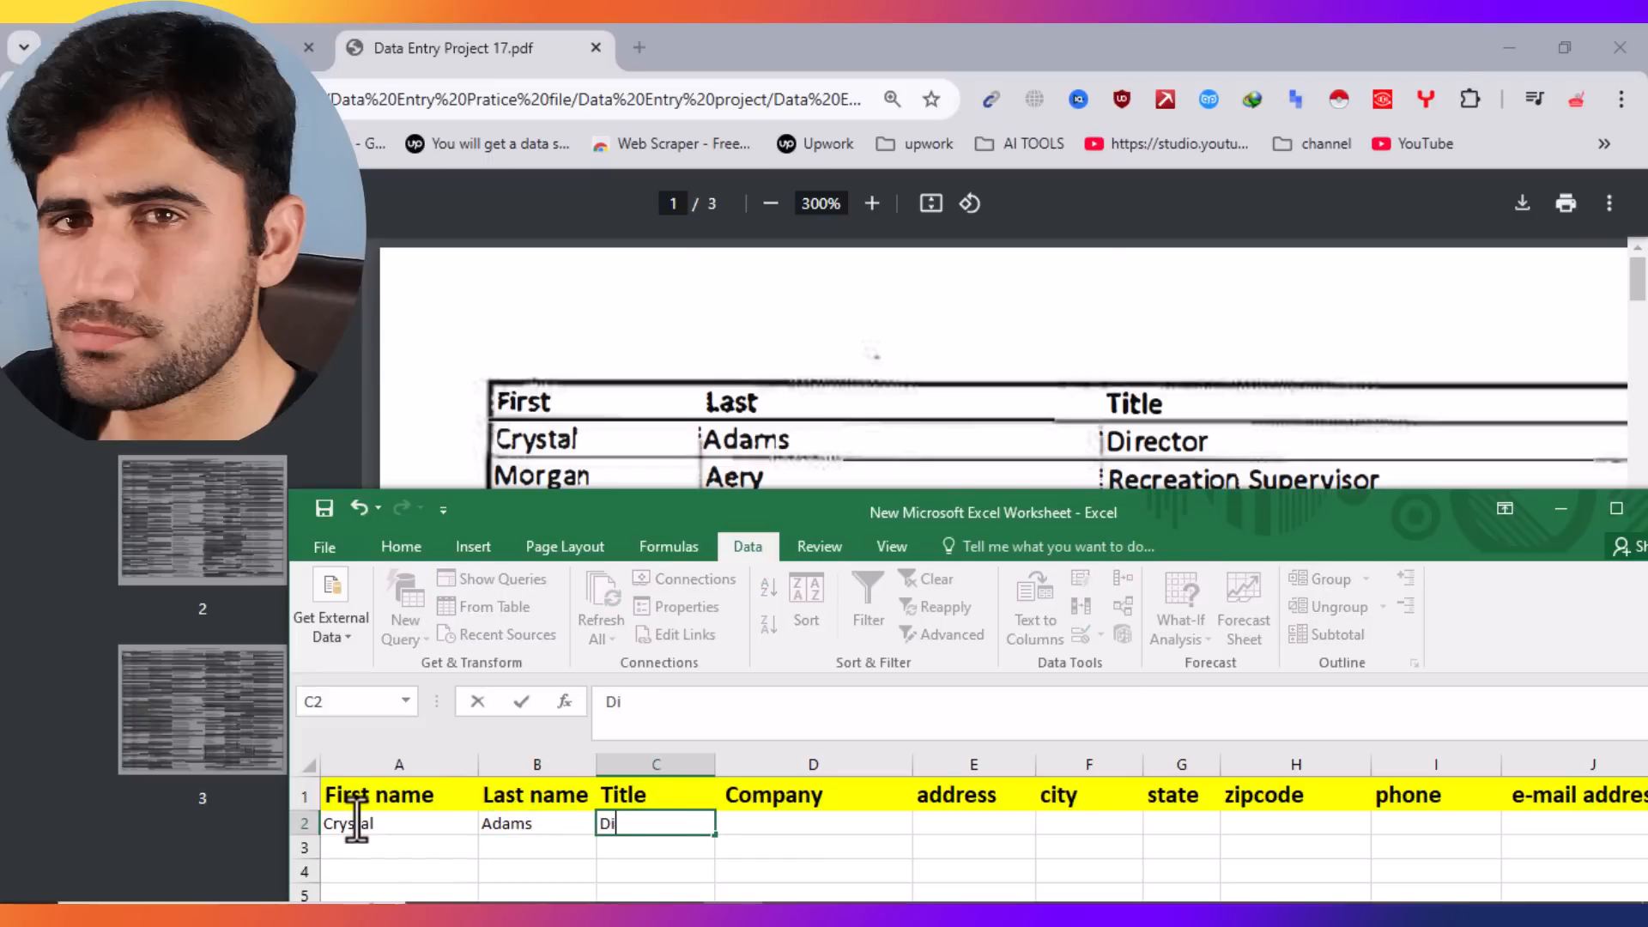
key(Tab)
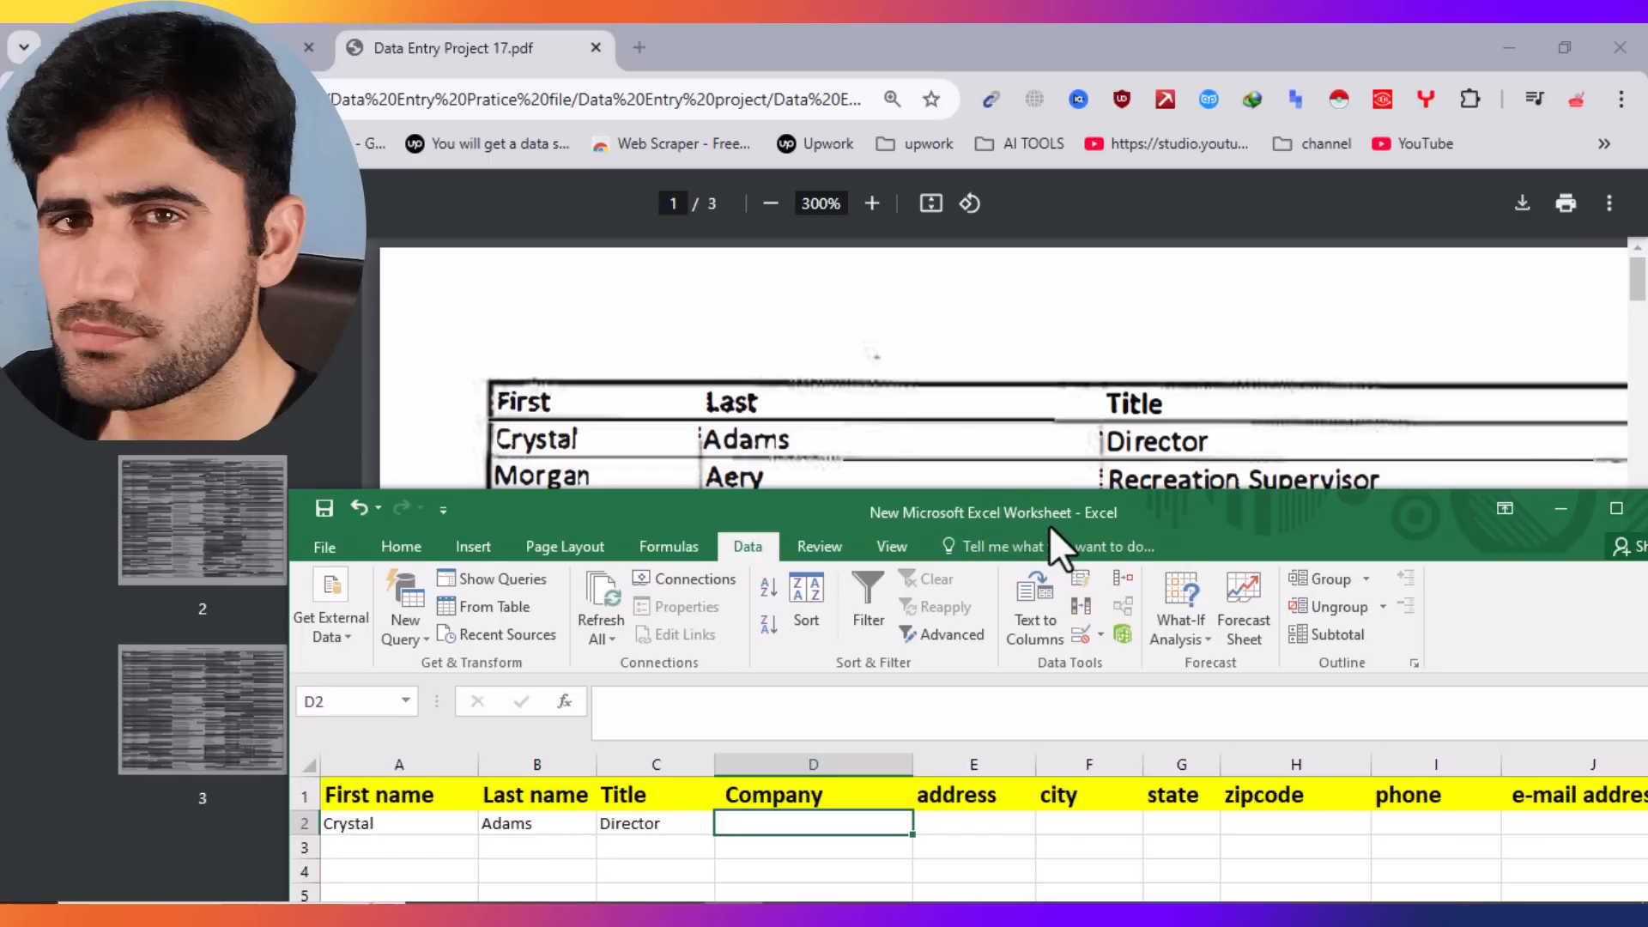
drag(1050, 524, 1166, 542)
click(1185, 481)
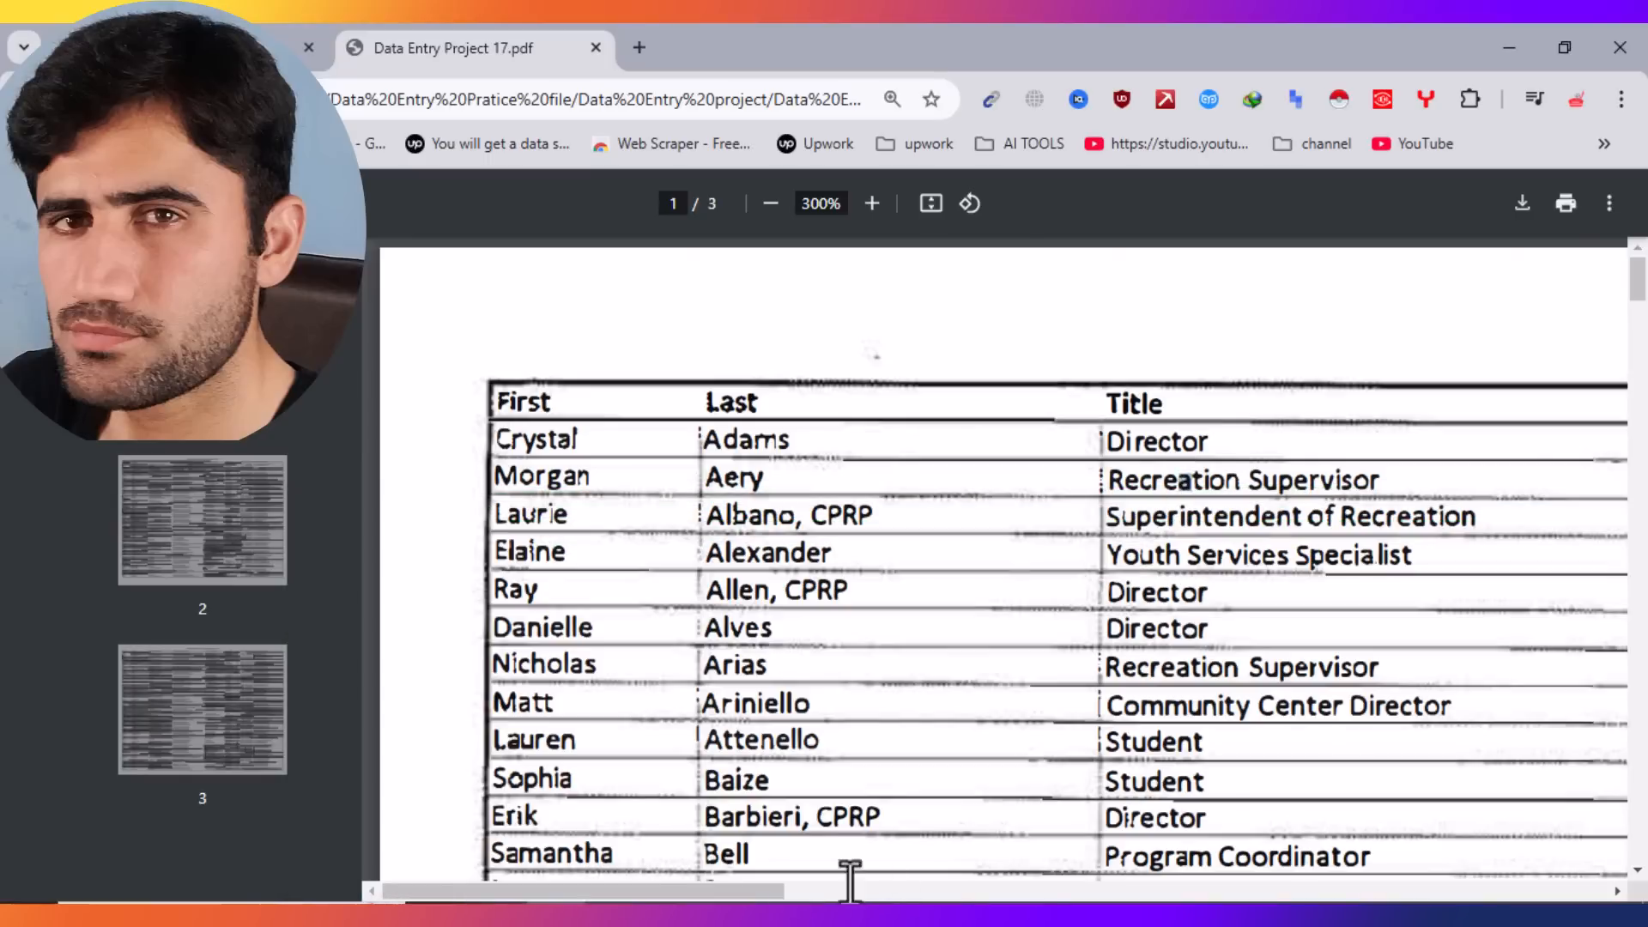
Step: Enter company Woodstock Recreation and the company's street address in D2:E2
drag(736, 893, 1084, 869)
click(735, 915)
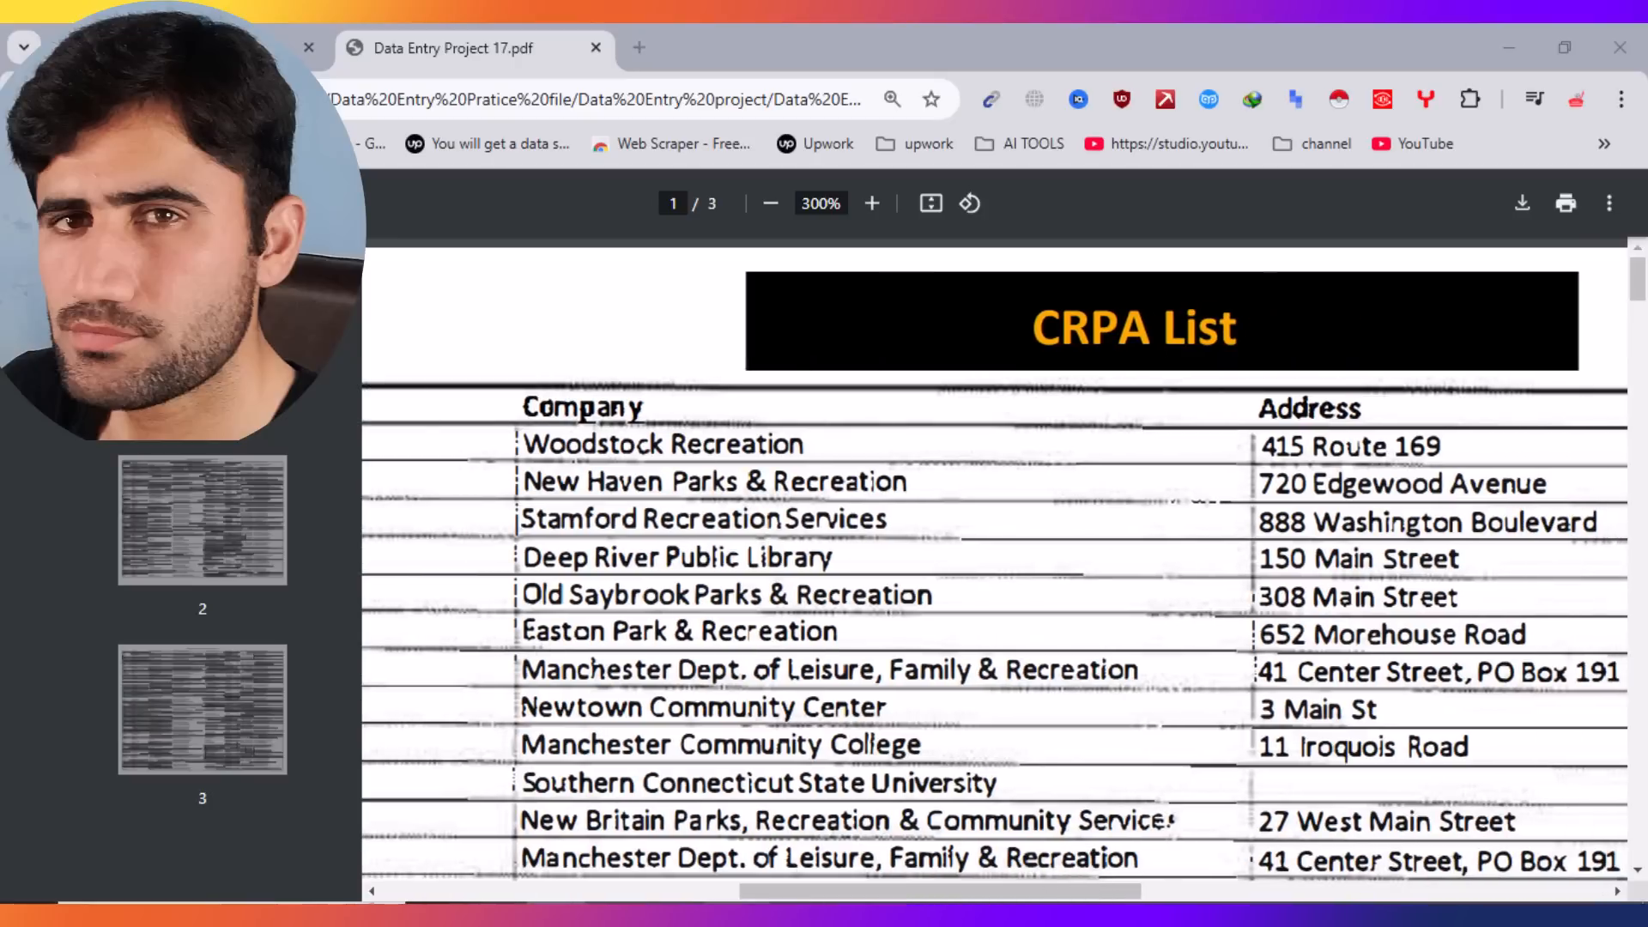
drag(957, 544, 884, 534)
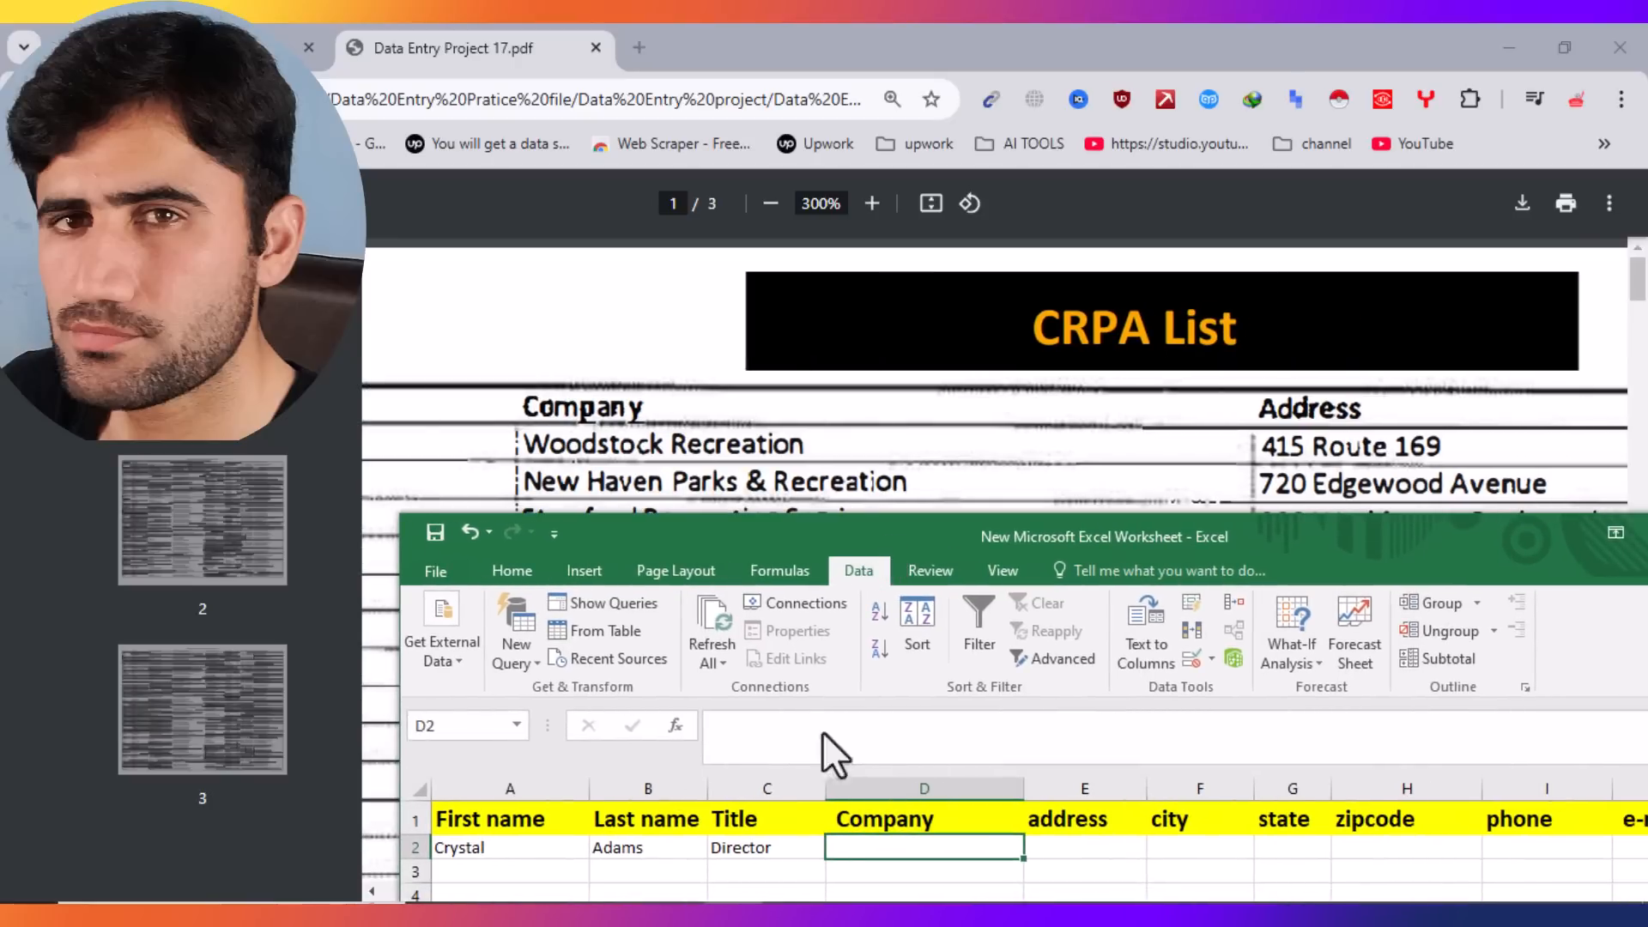
double_click(856, 853)
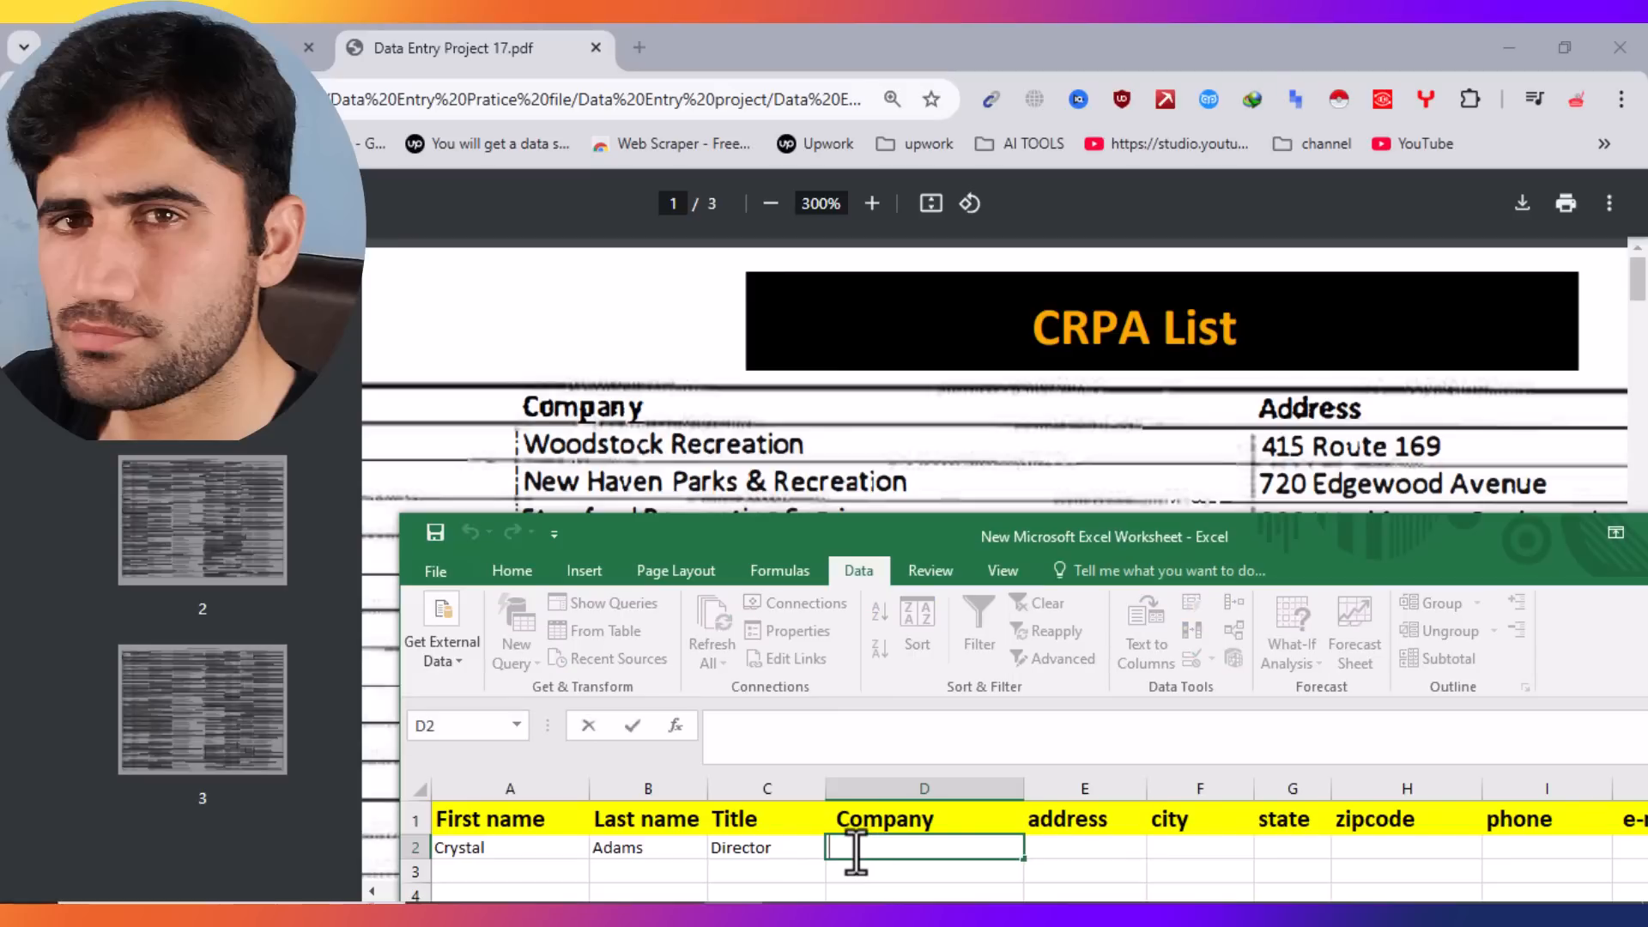
text(Woodstoc)
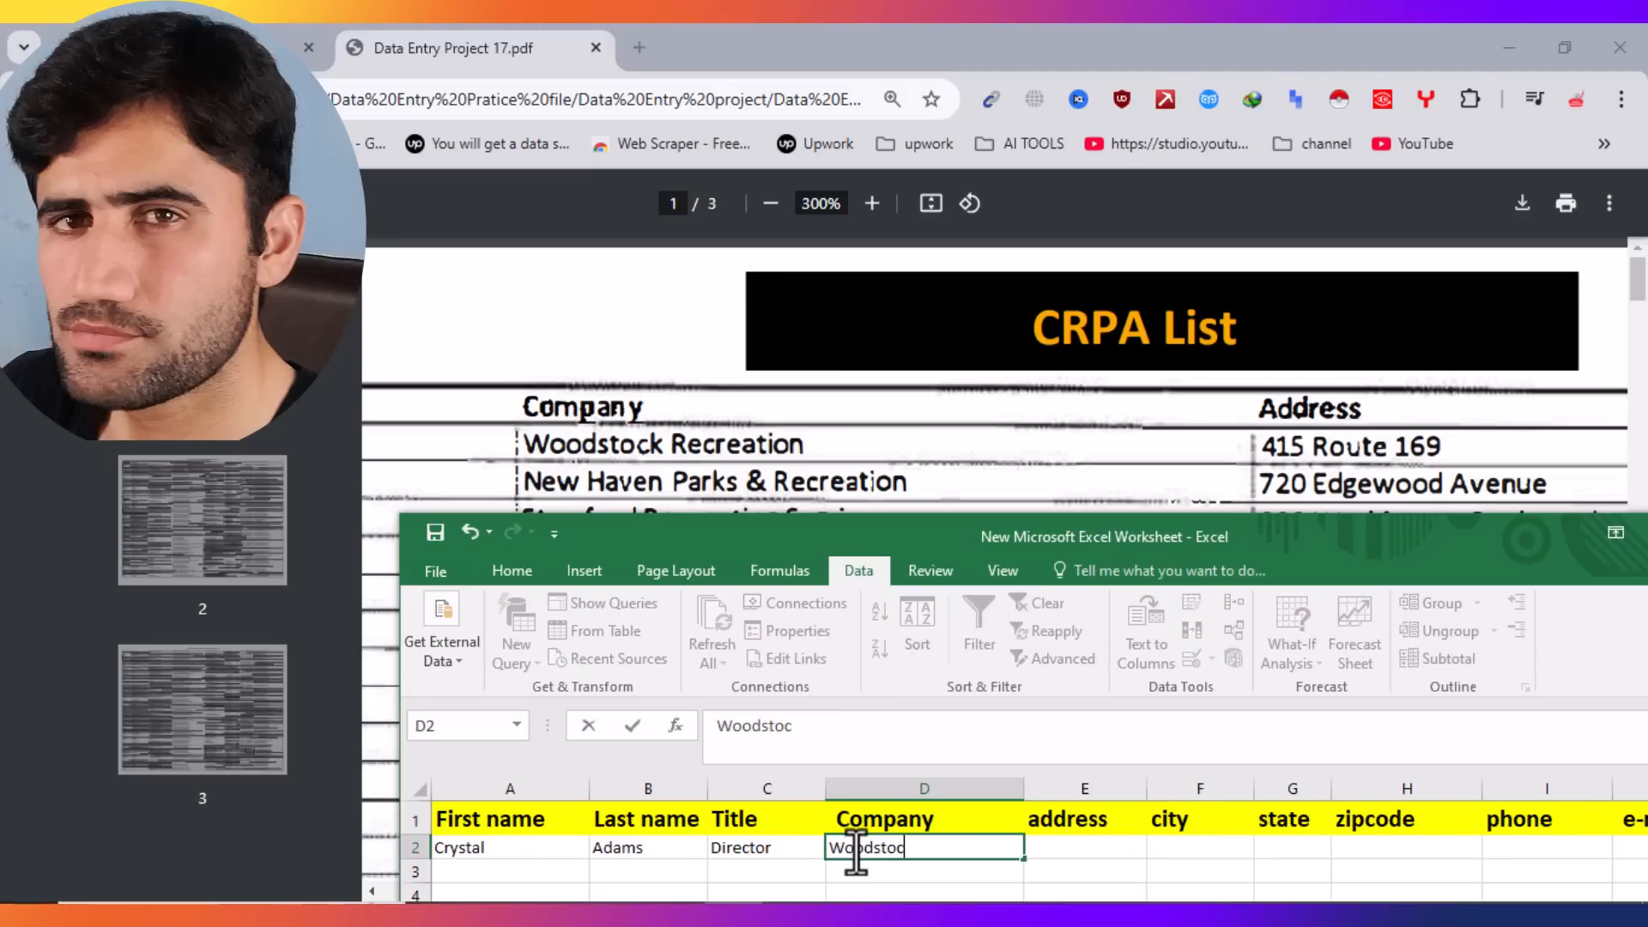
text(k Recreation)
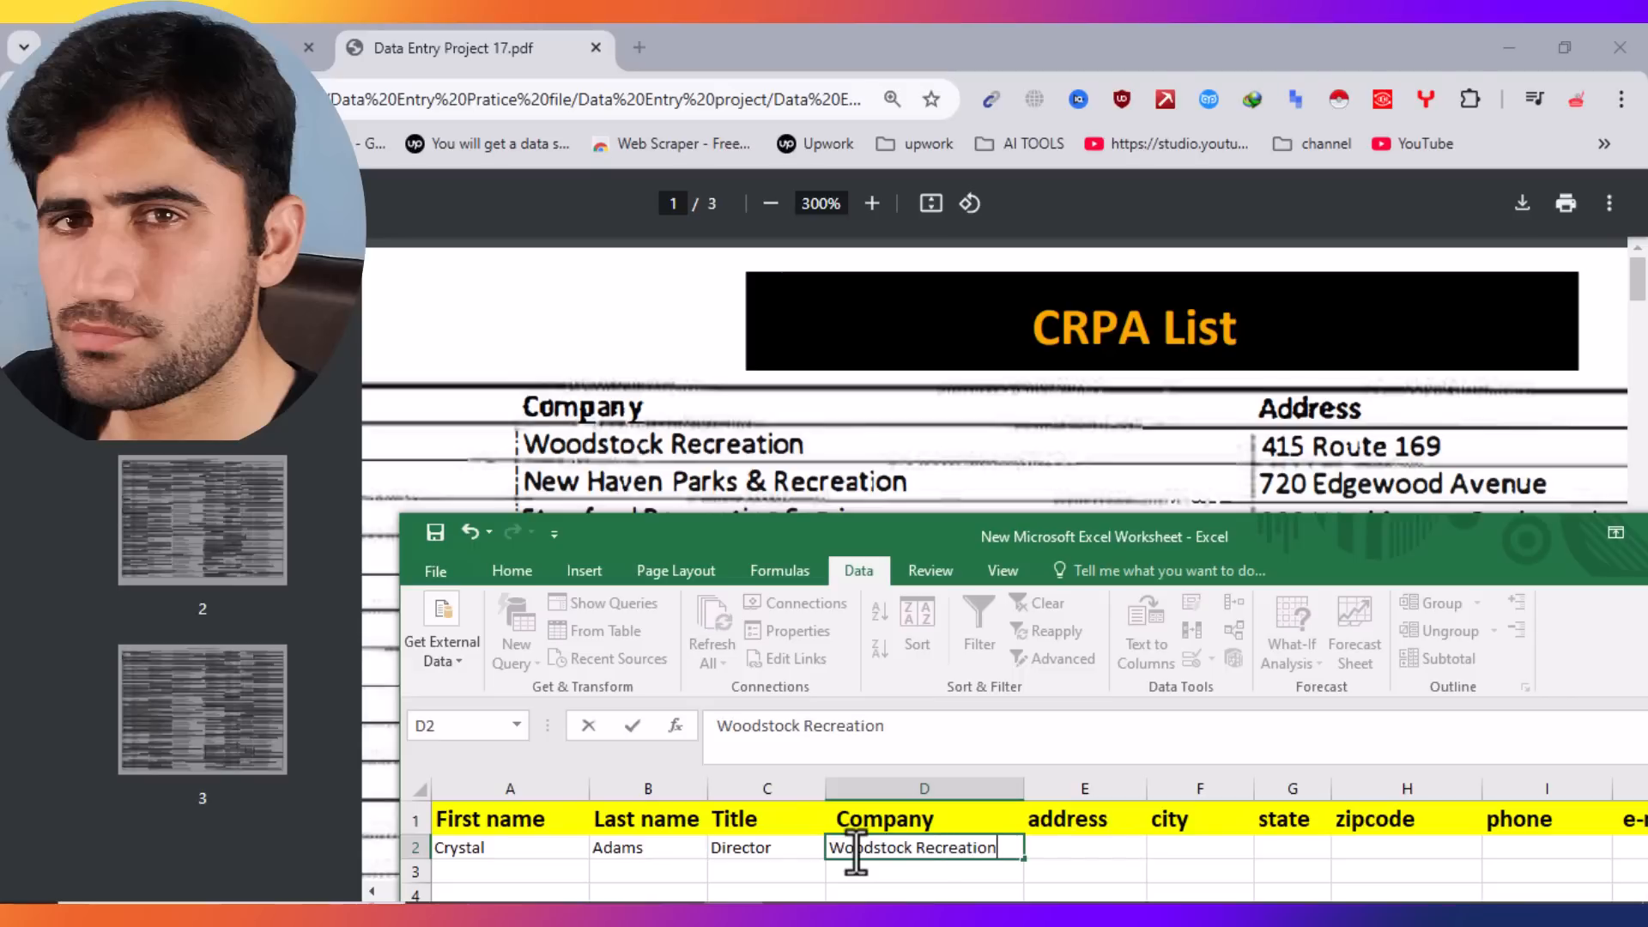
key(Tab)
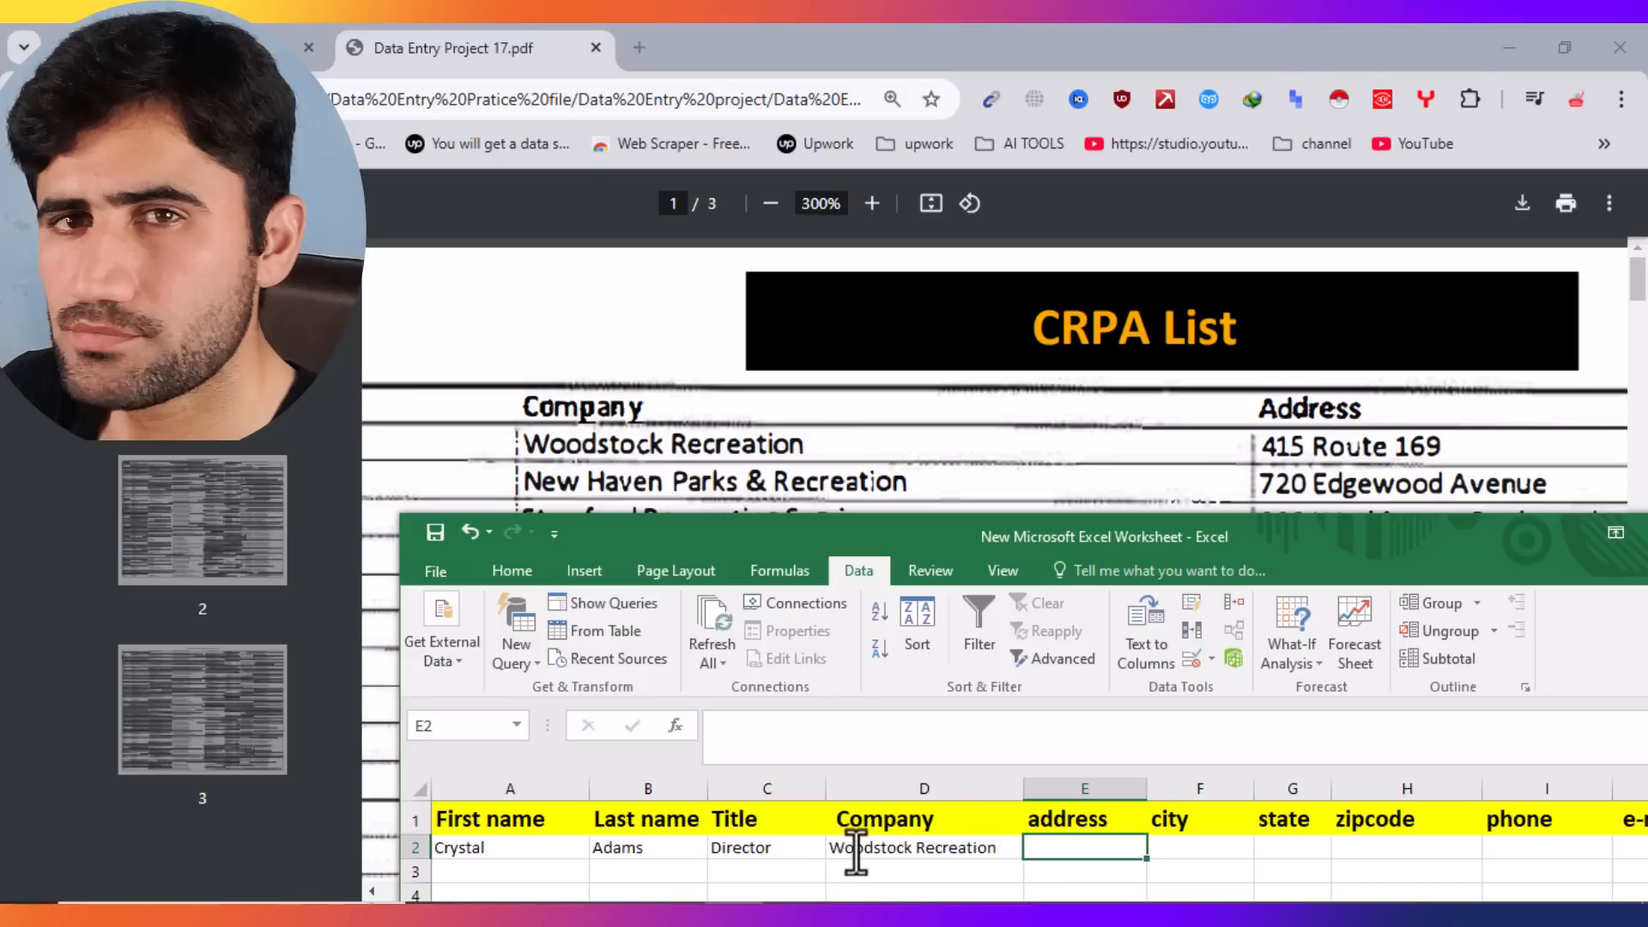
text(41)
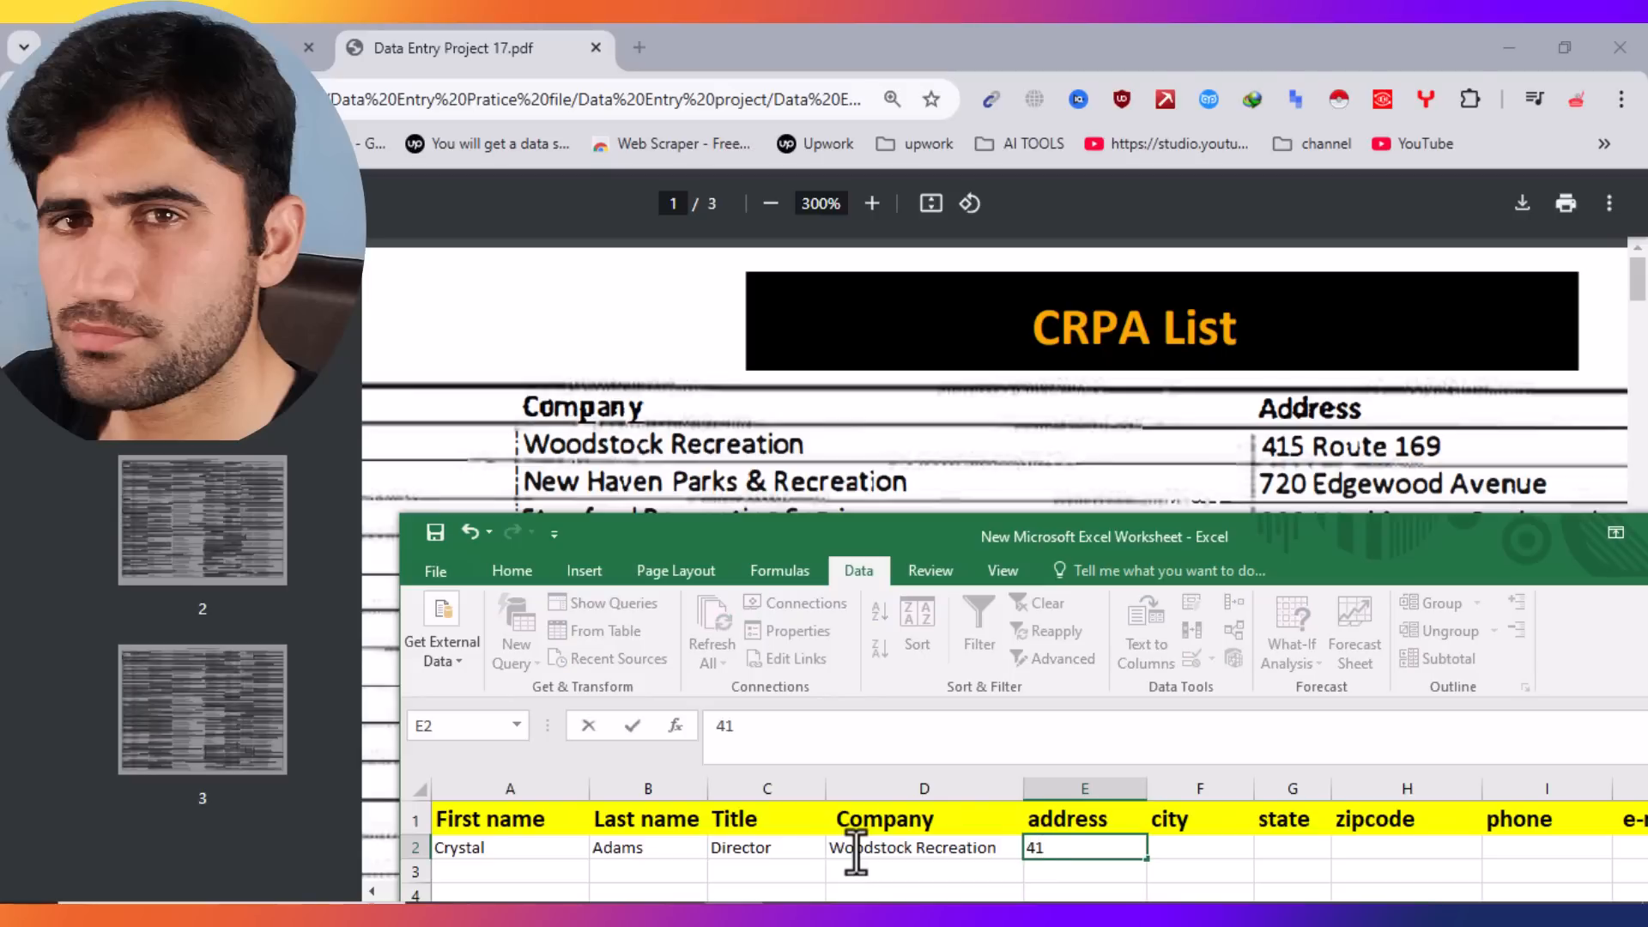
text(5 Route 169)
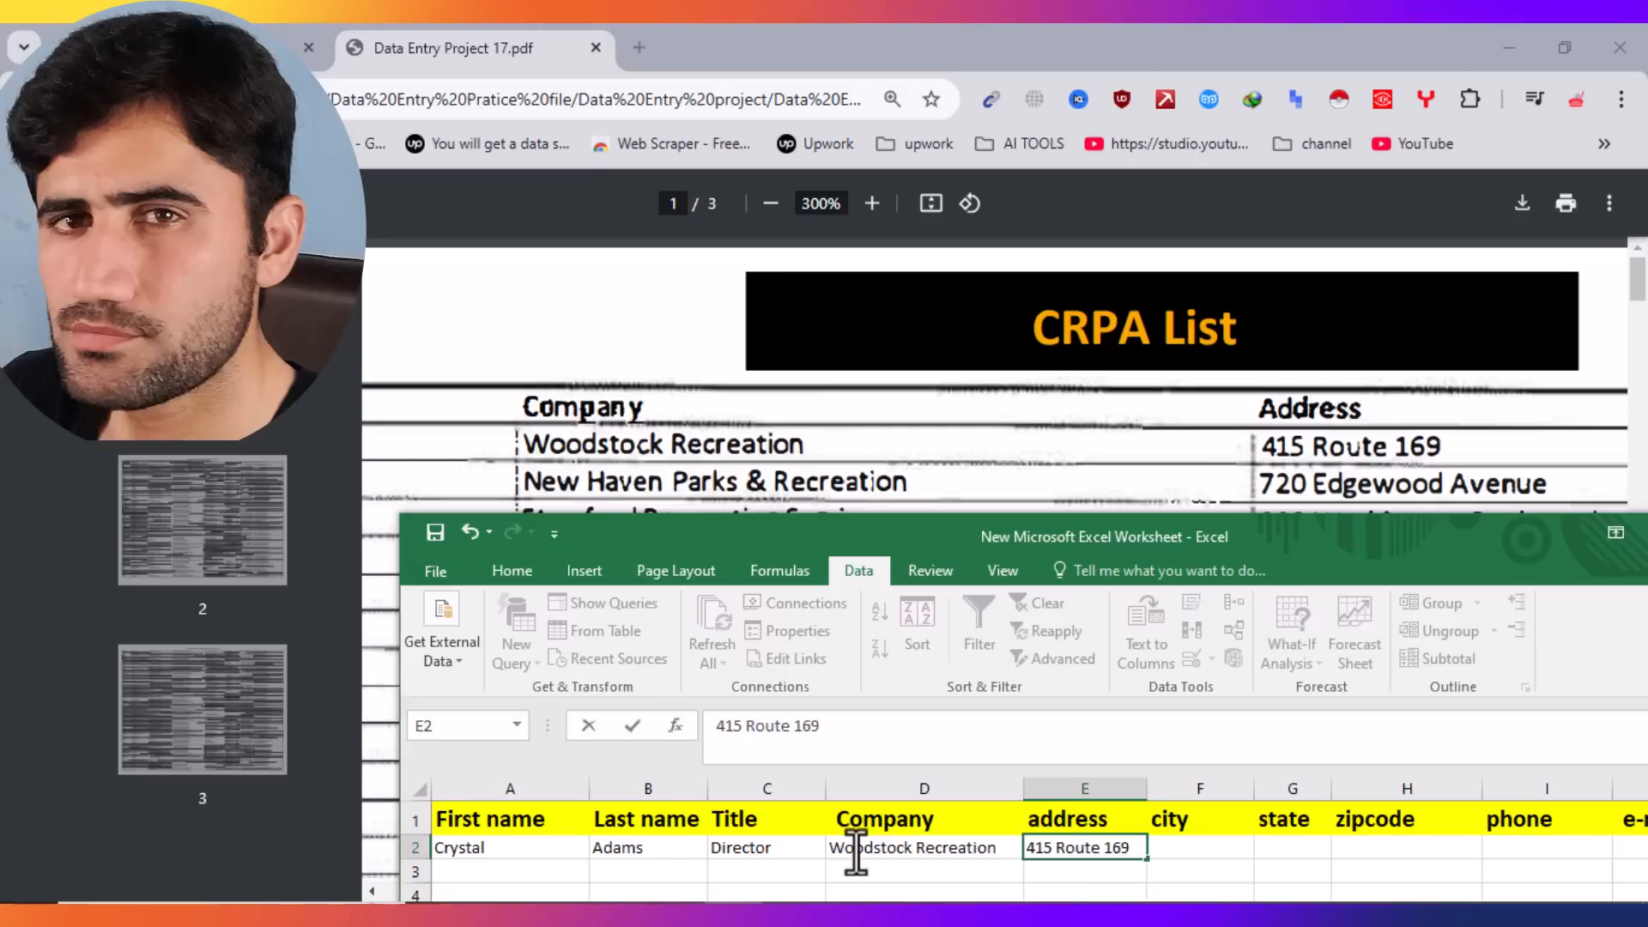
key(Tab)
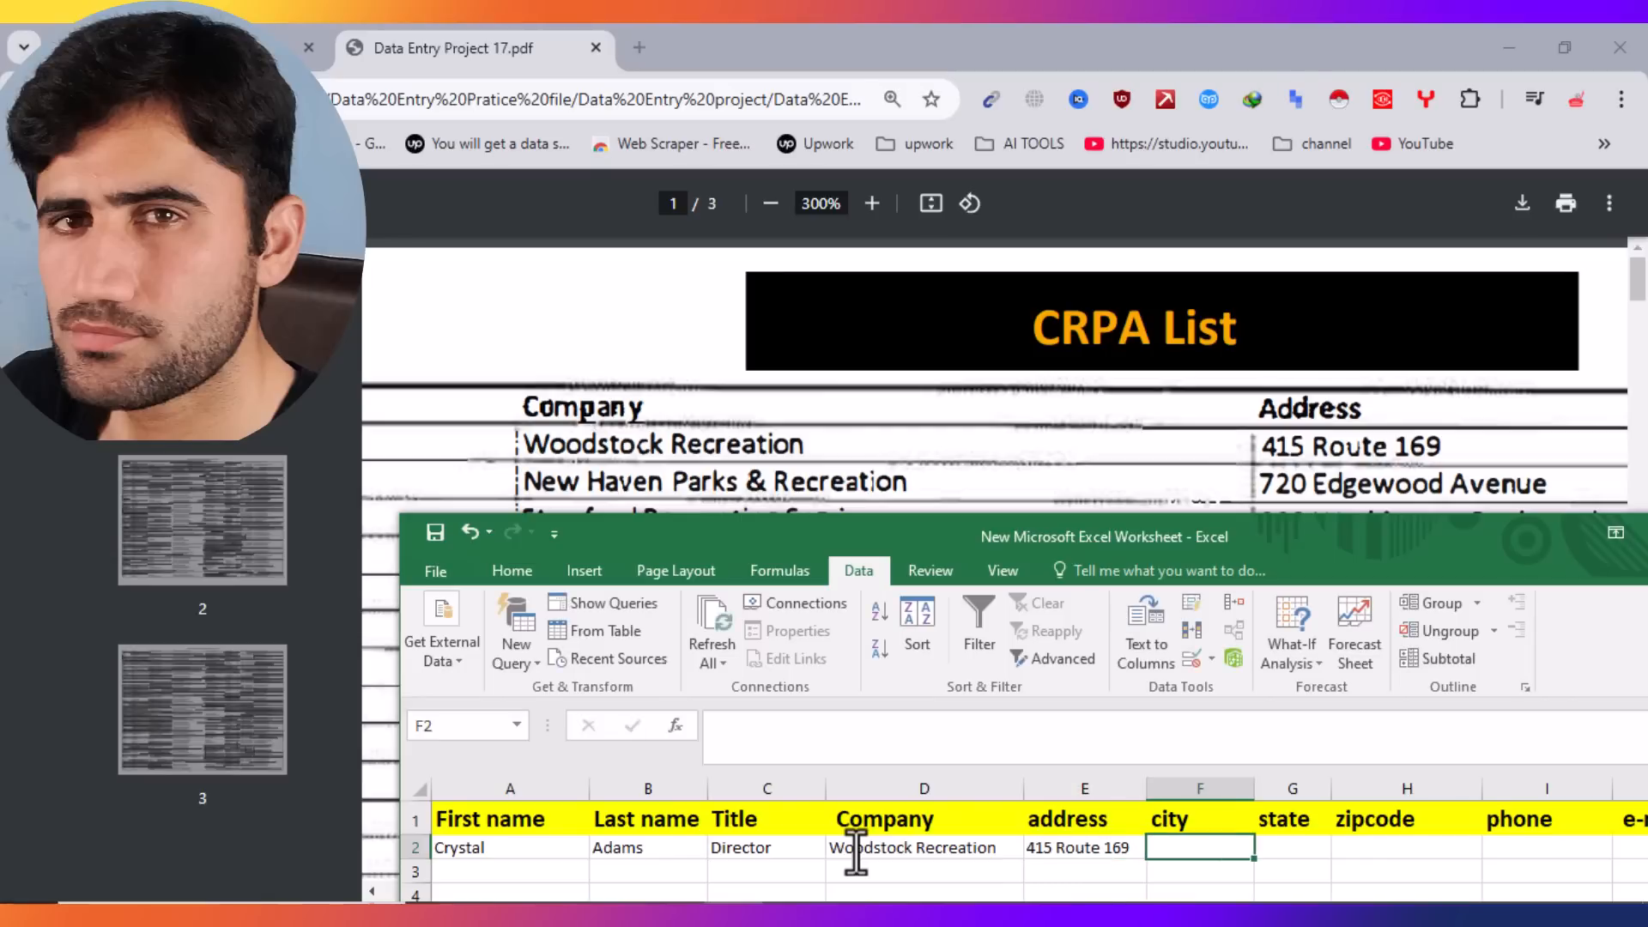
Step: Scroll the PDF right to the City through E-Mail columns, then return to Excel
click(1169, 442)
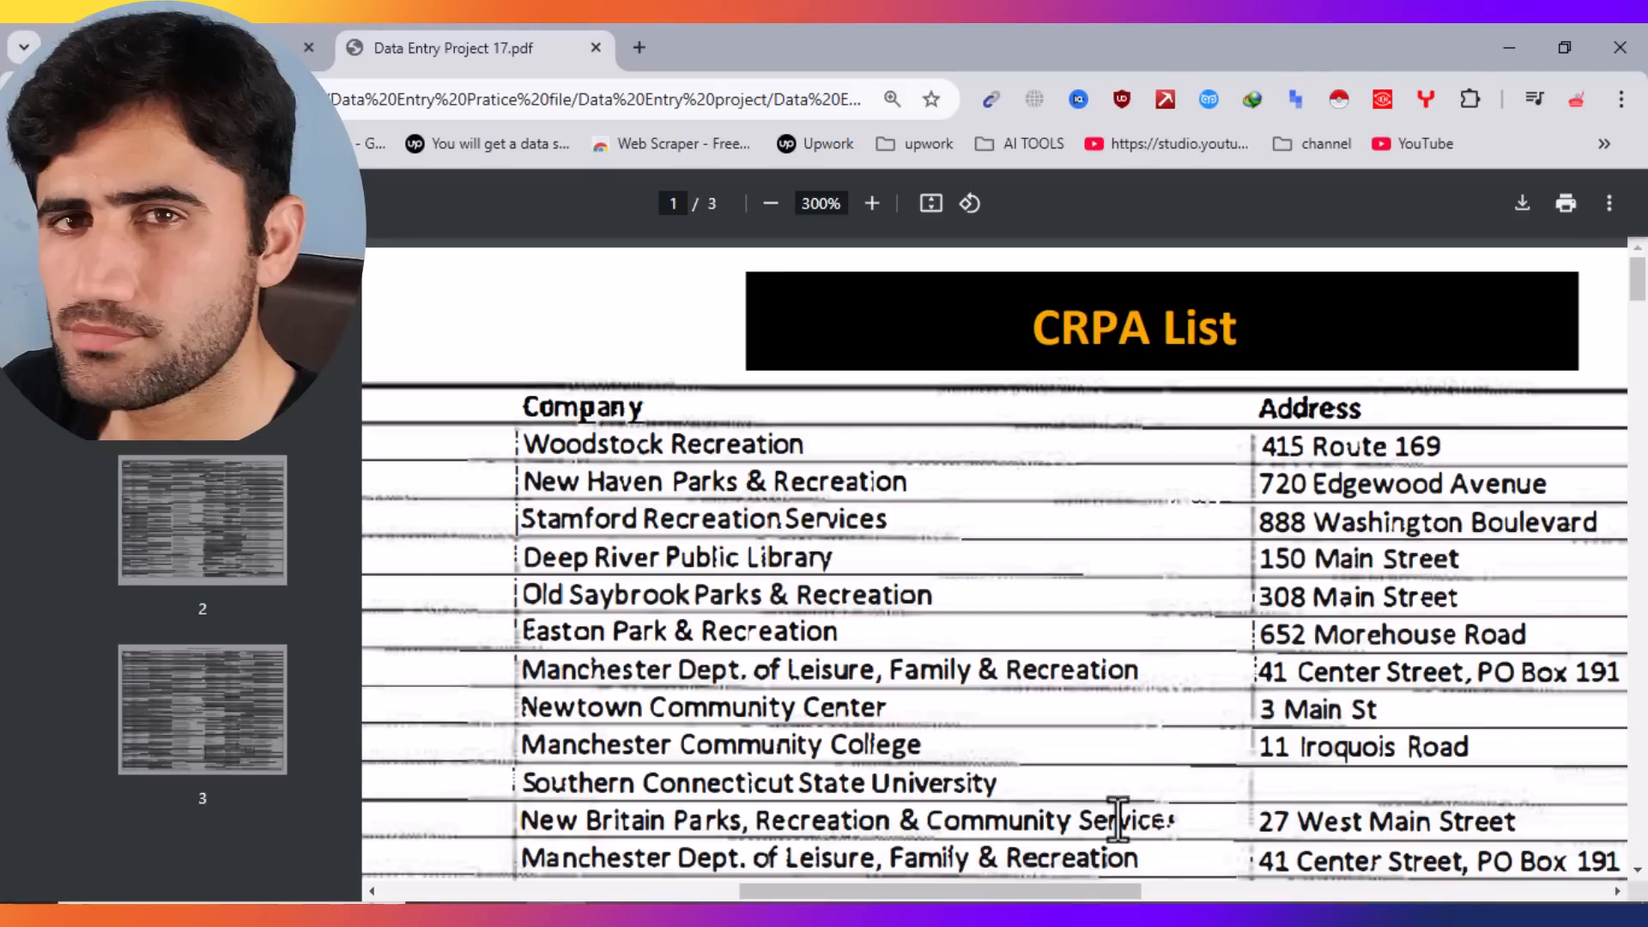
drag(1062, 898, 1468, 898)
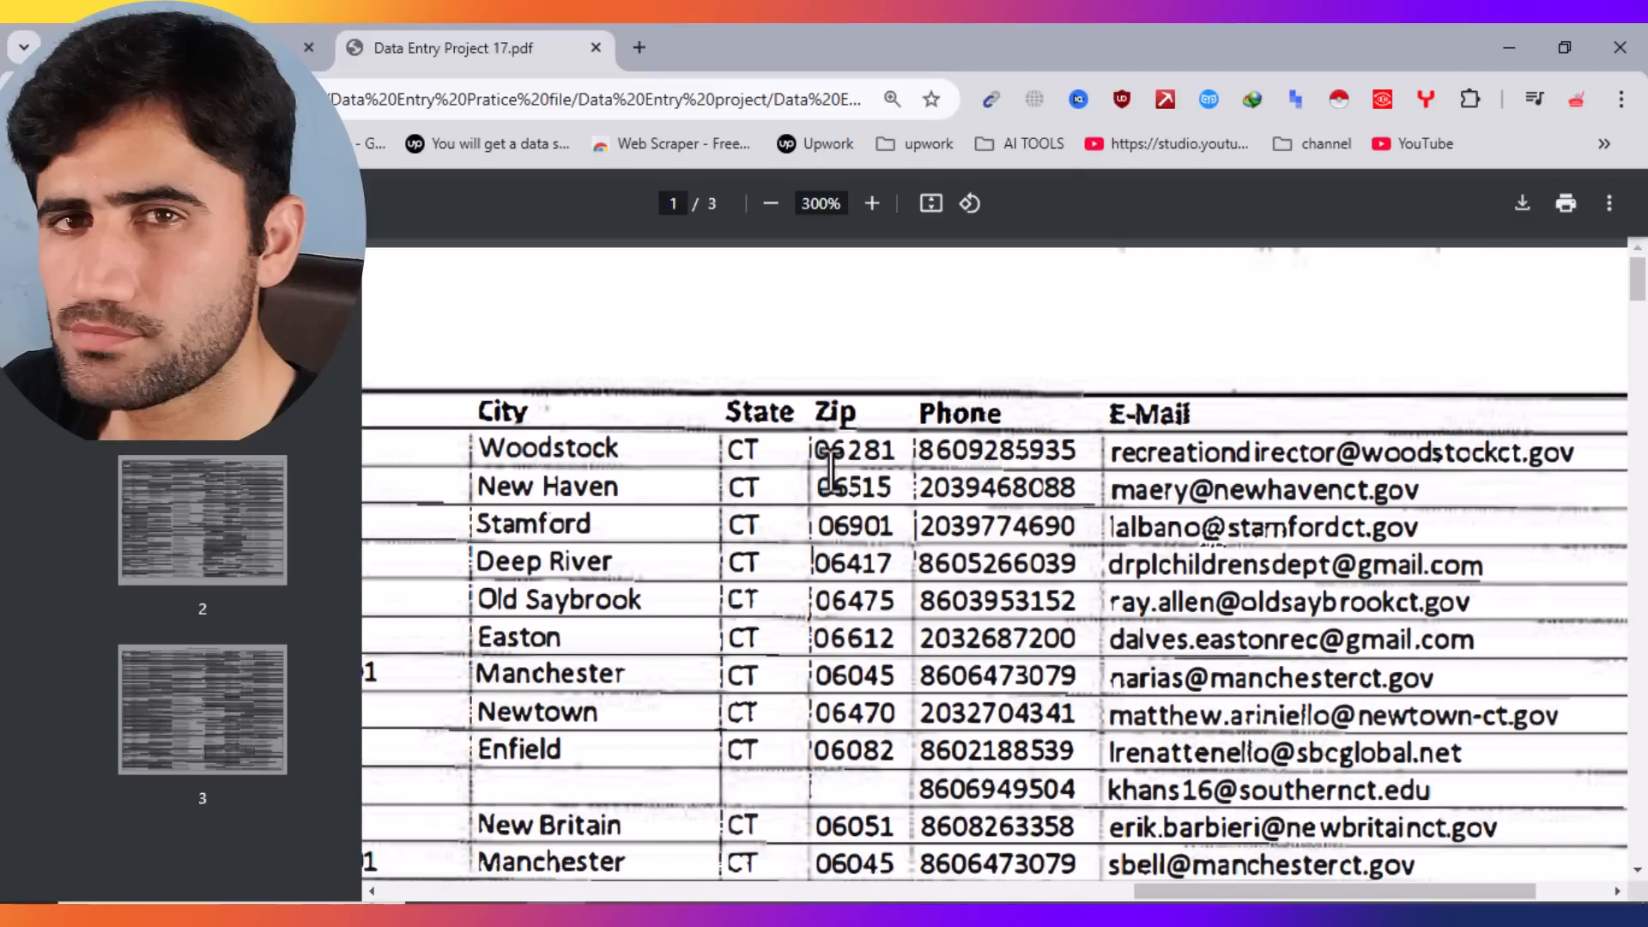
click(736, 913)
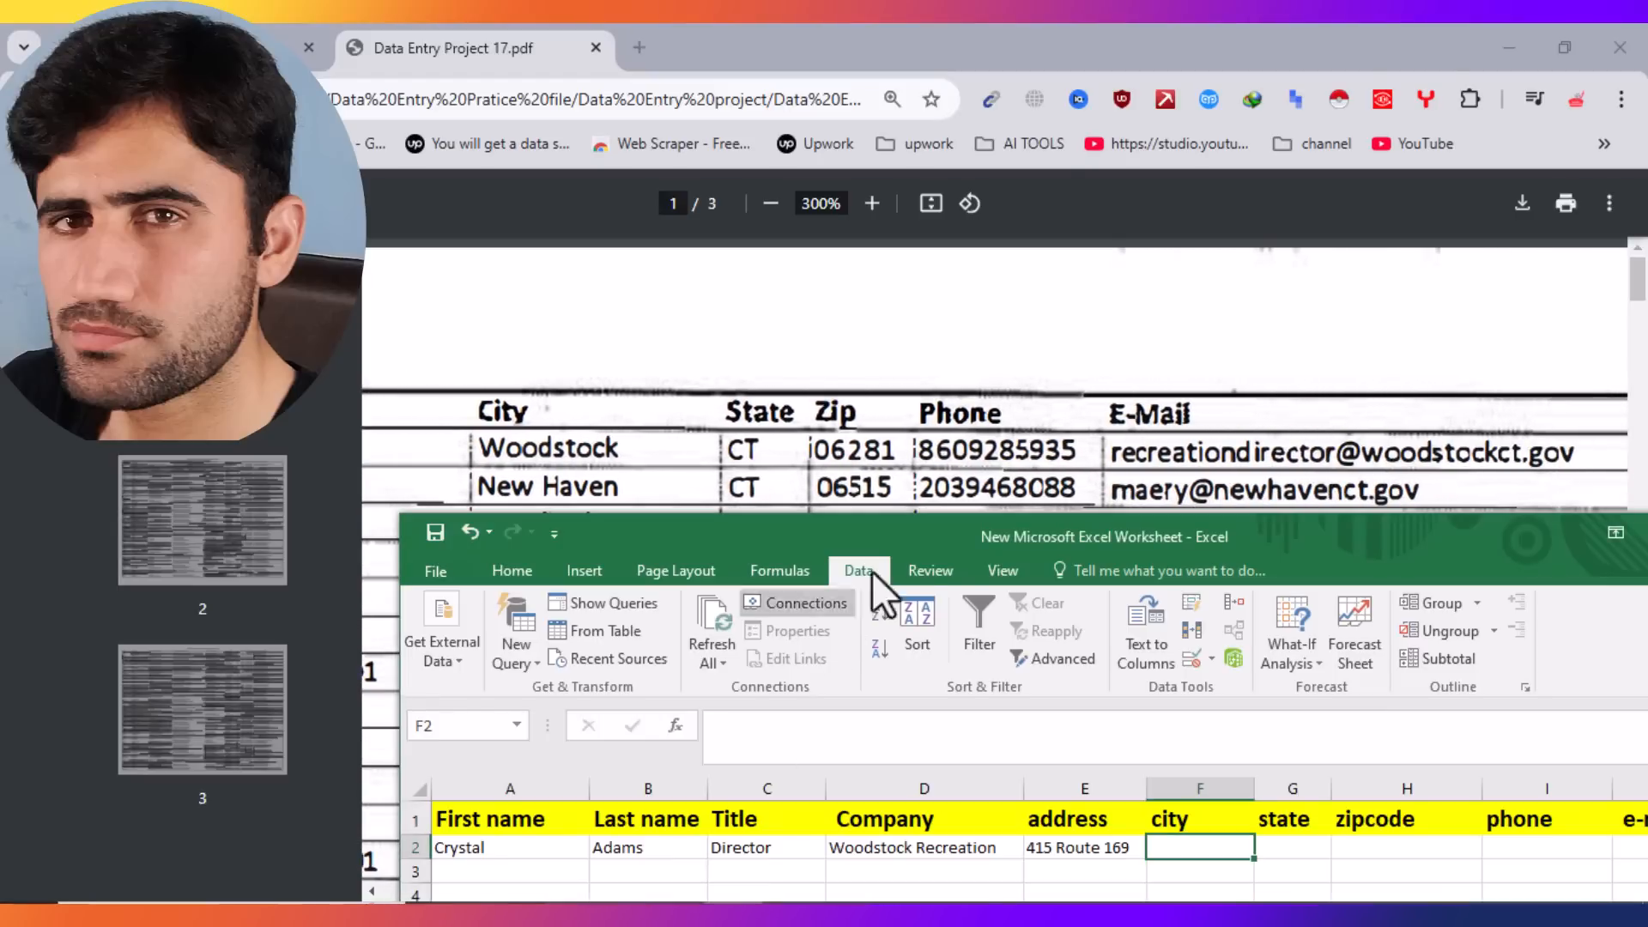
Step: Enter city Woodstock, state CT, zipcode 06281 and the contact's phone number in F2:I2
drag(1263, 541, 967, 553)
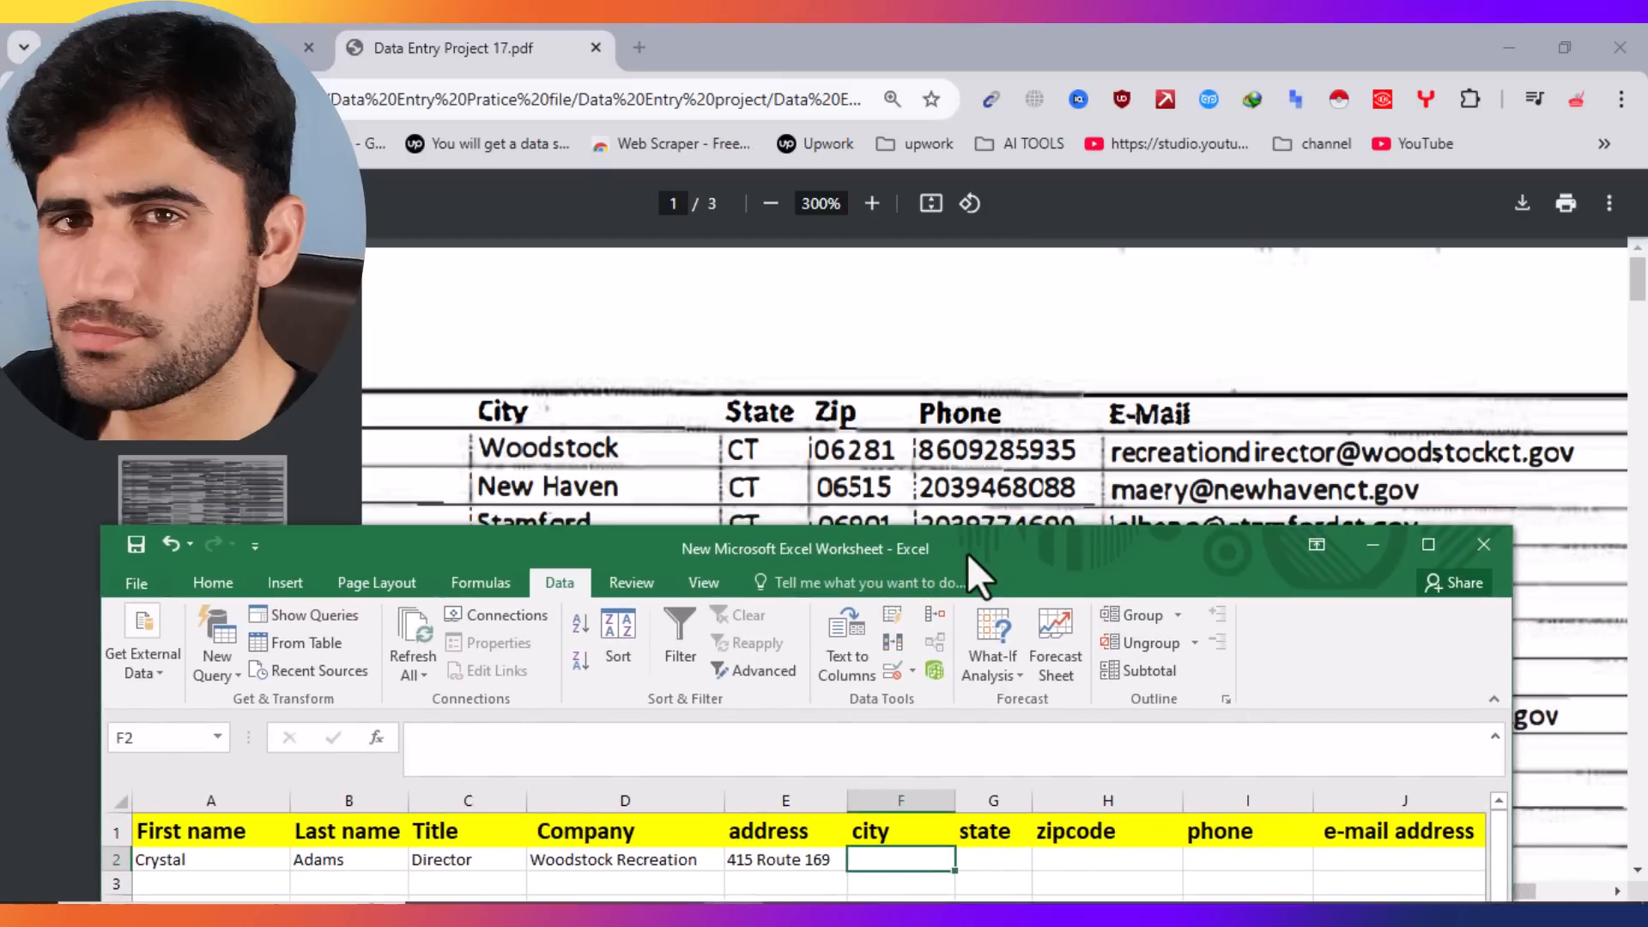
double_click(880, 865)
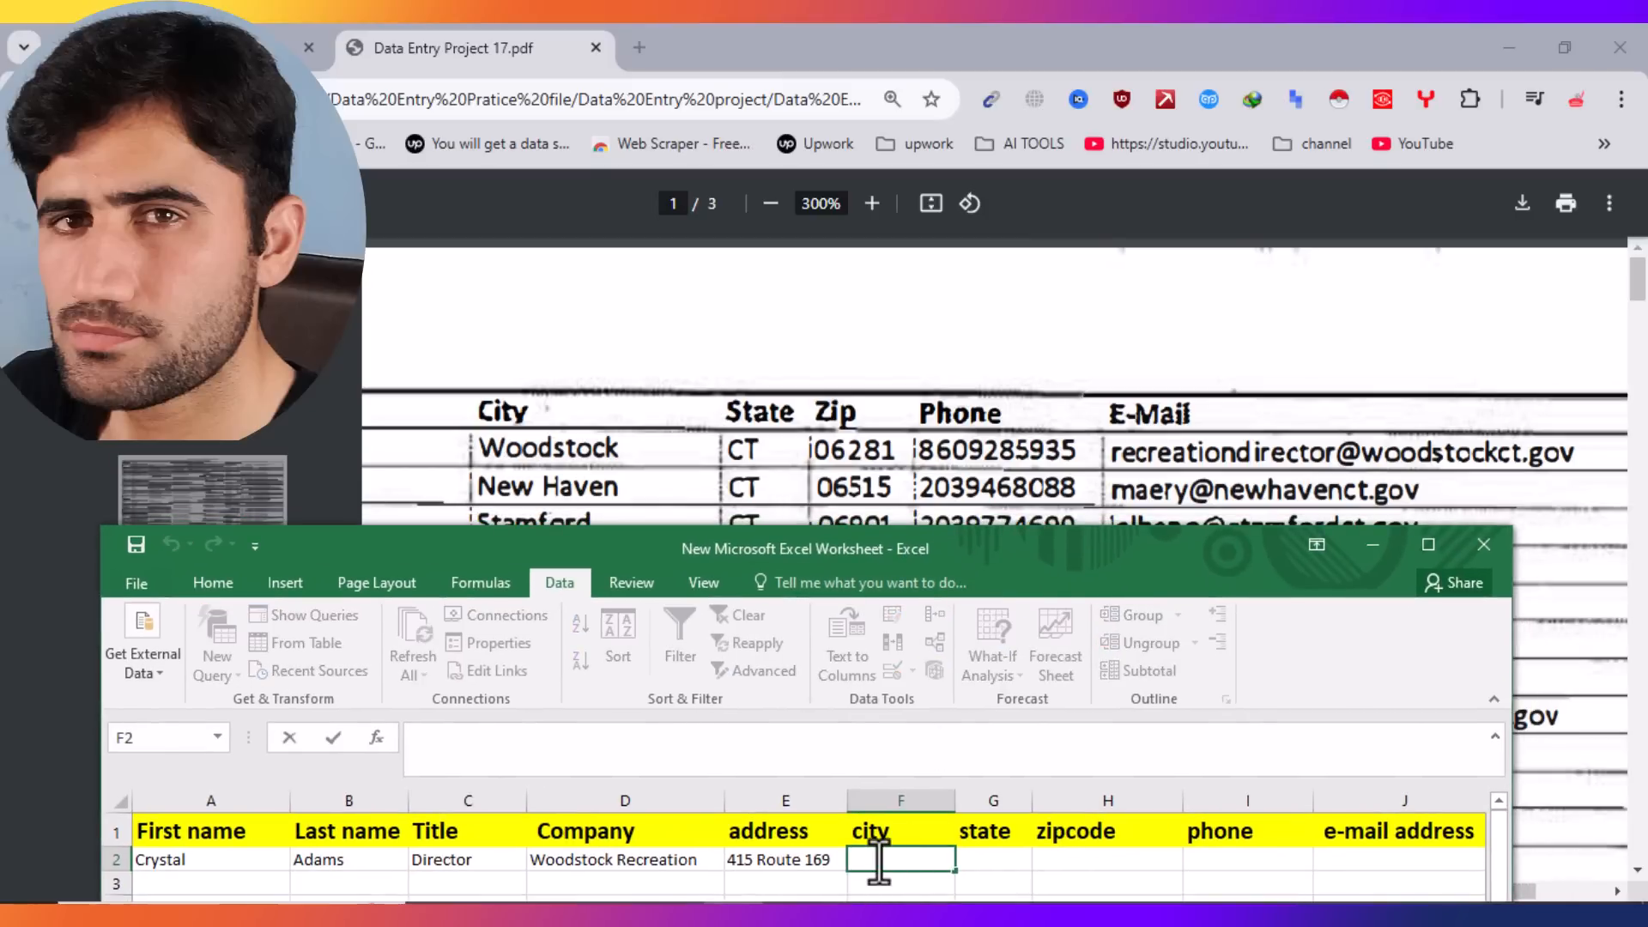
text(Woodstock)
key(Tab)
text(CT)
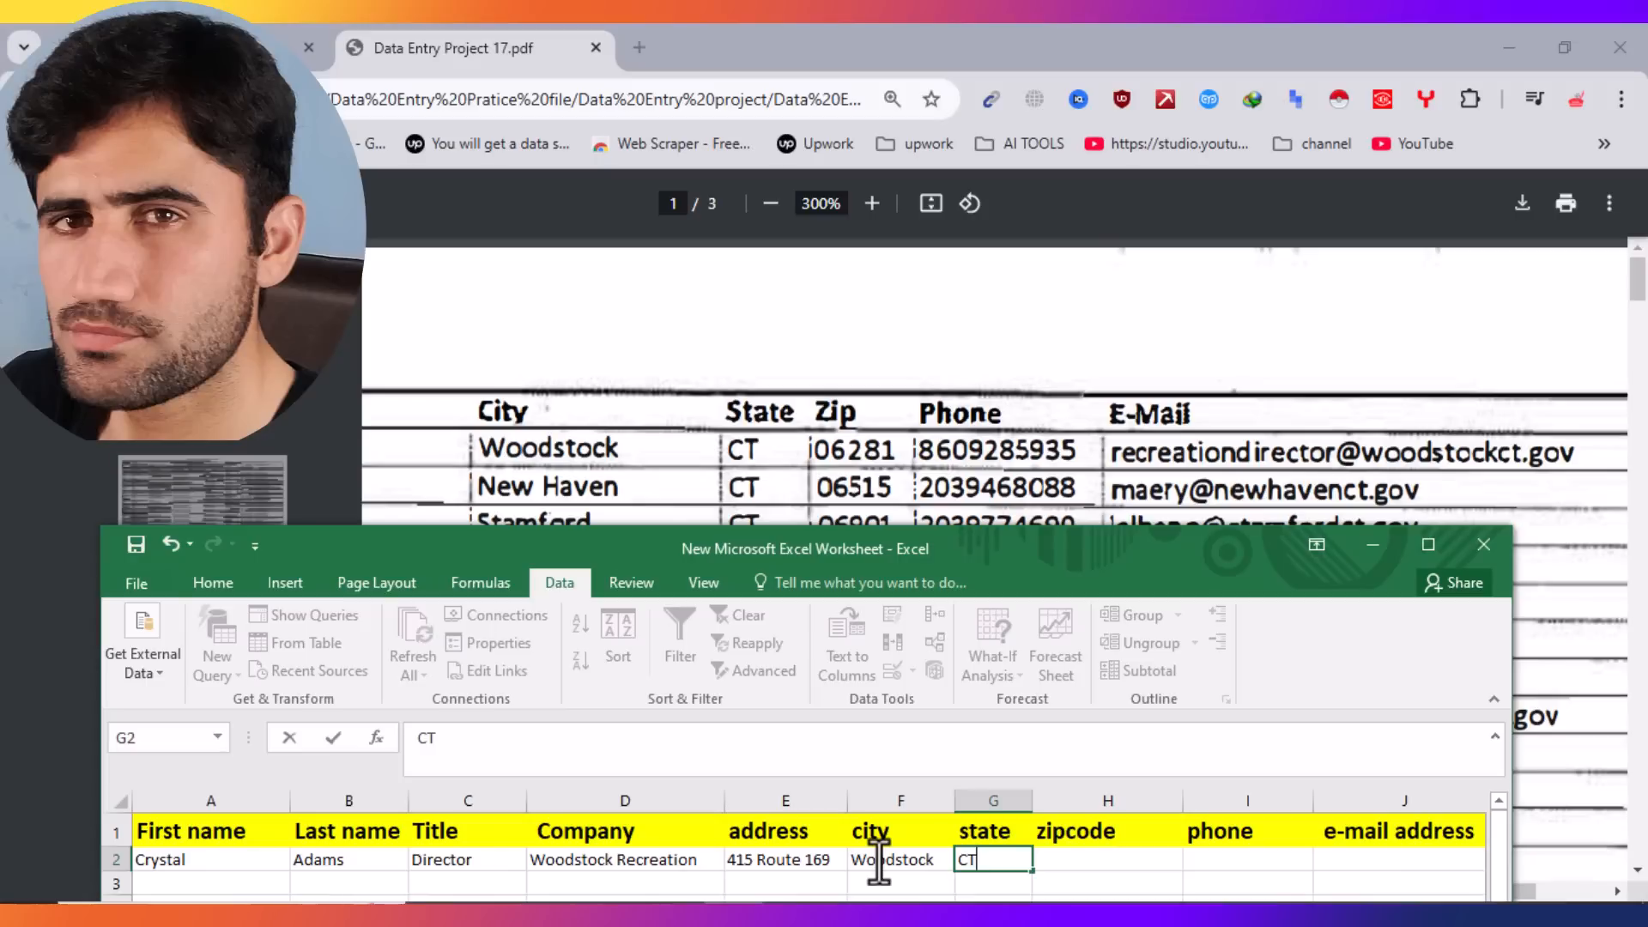
key(Tab)
text(06281)
key(Tab)
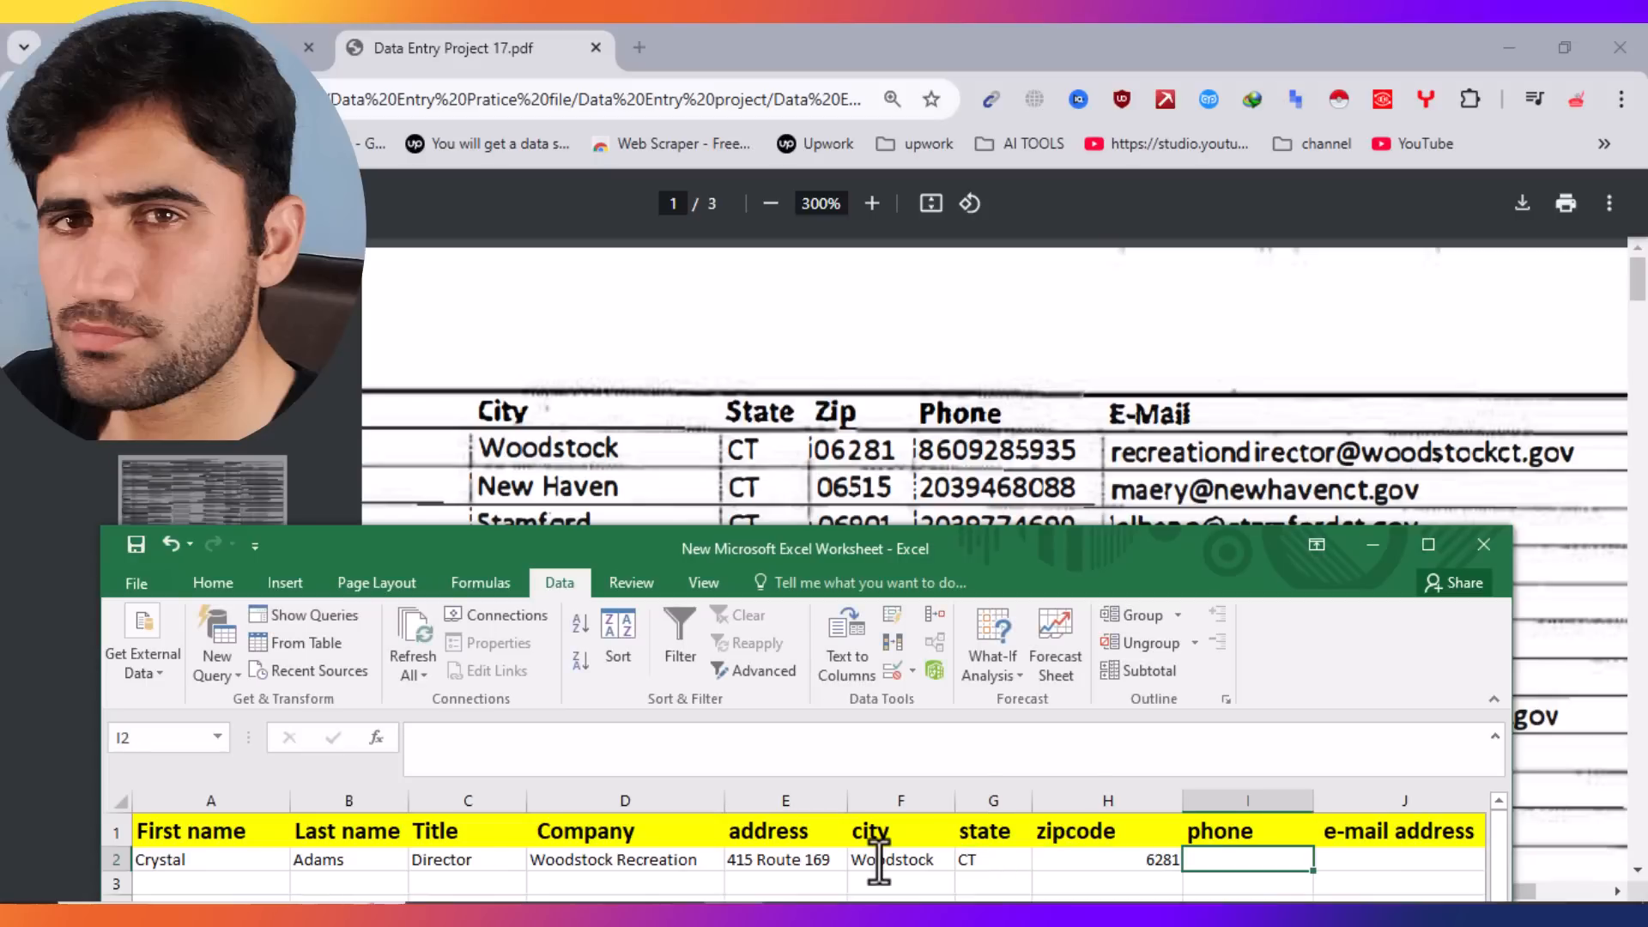
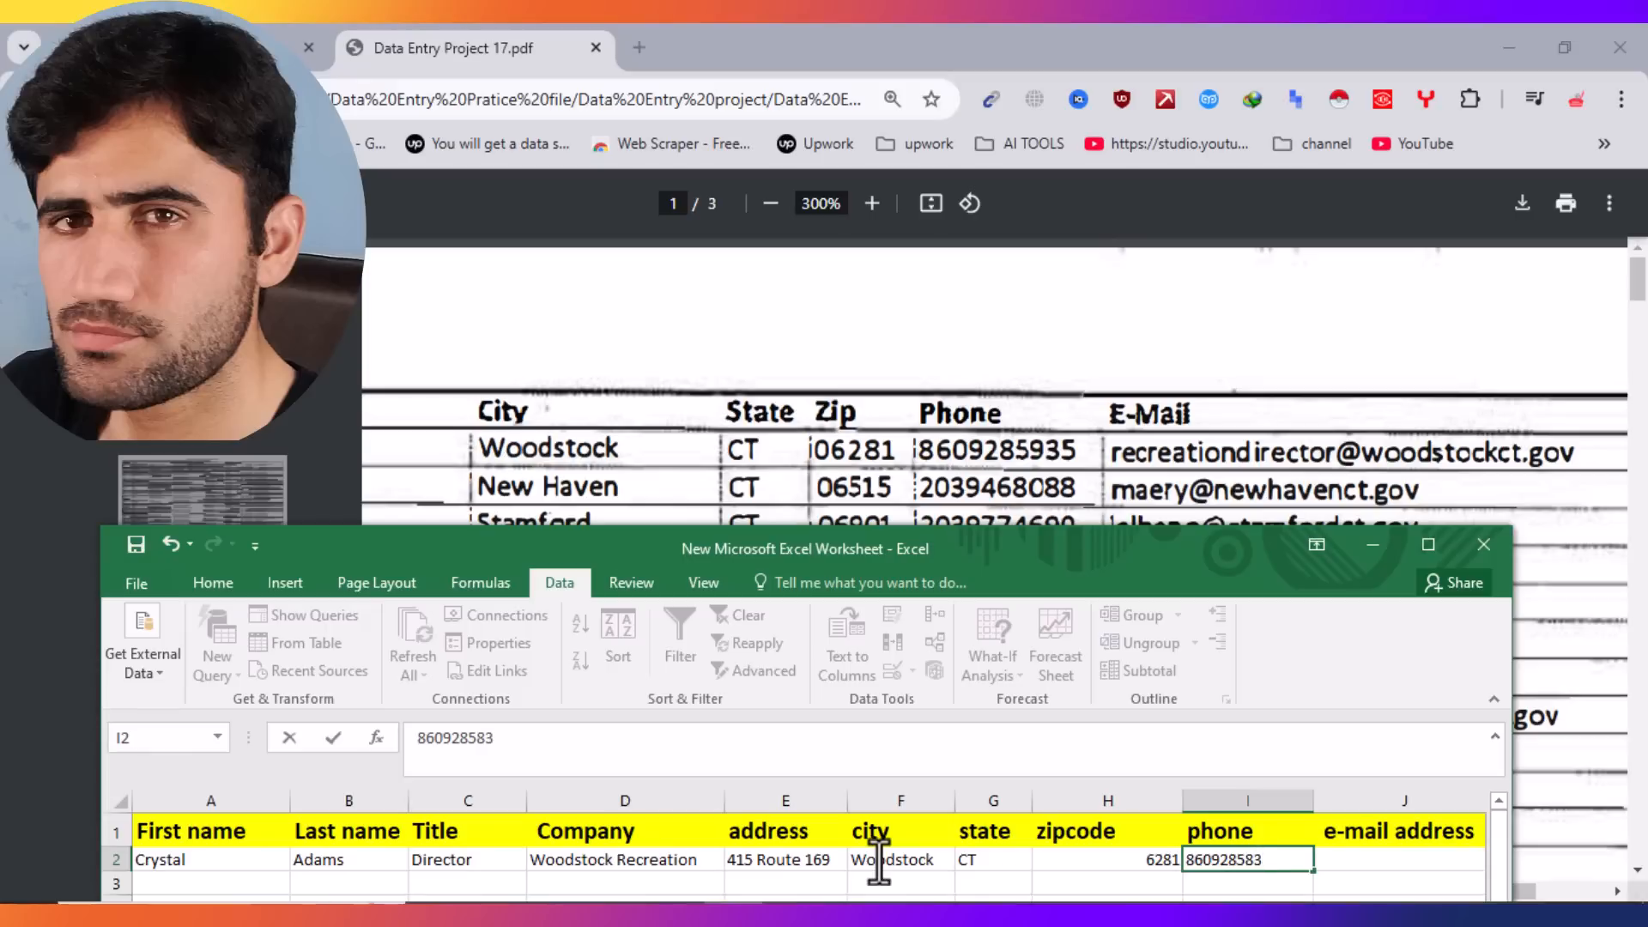
key(Tab)
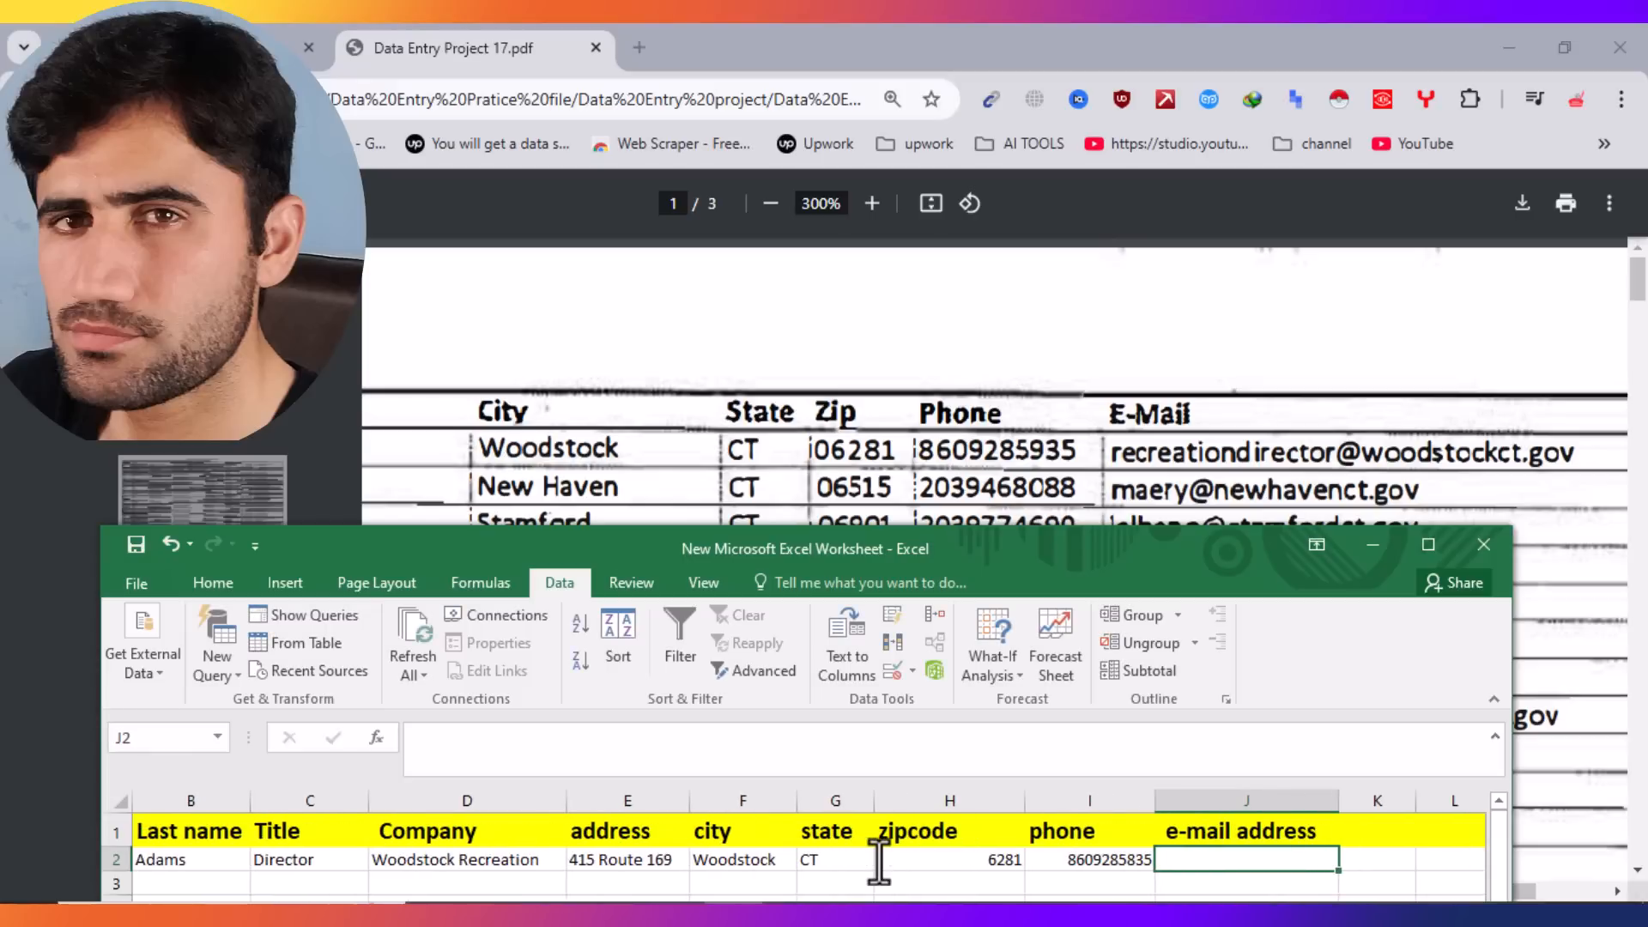
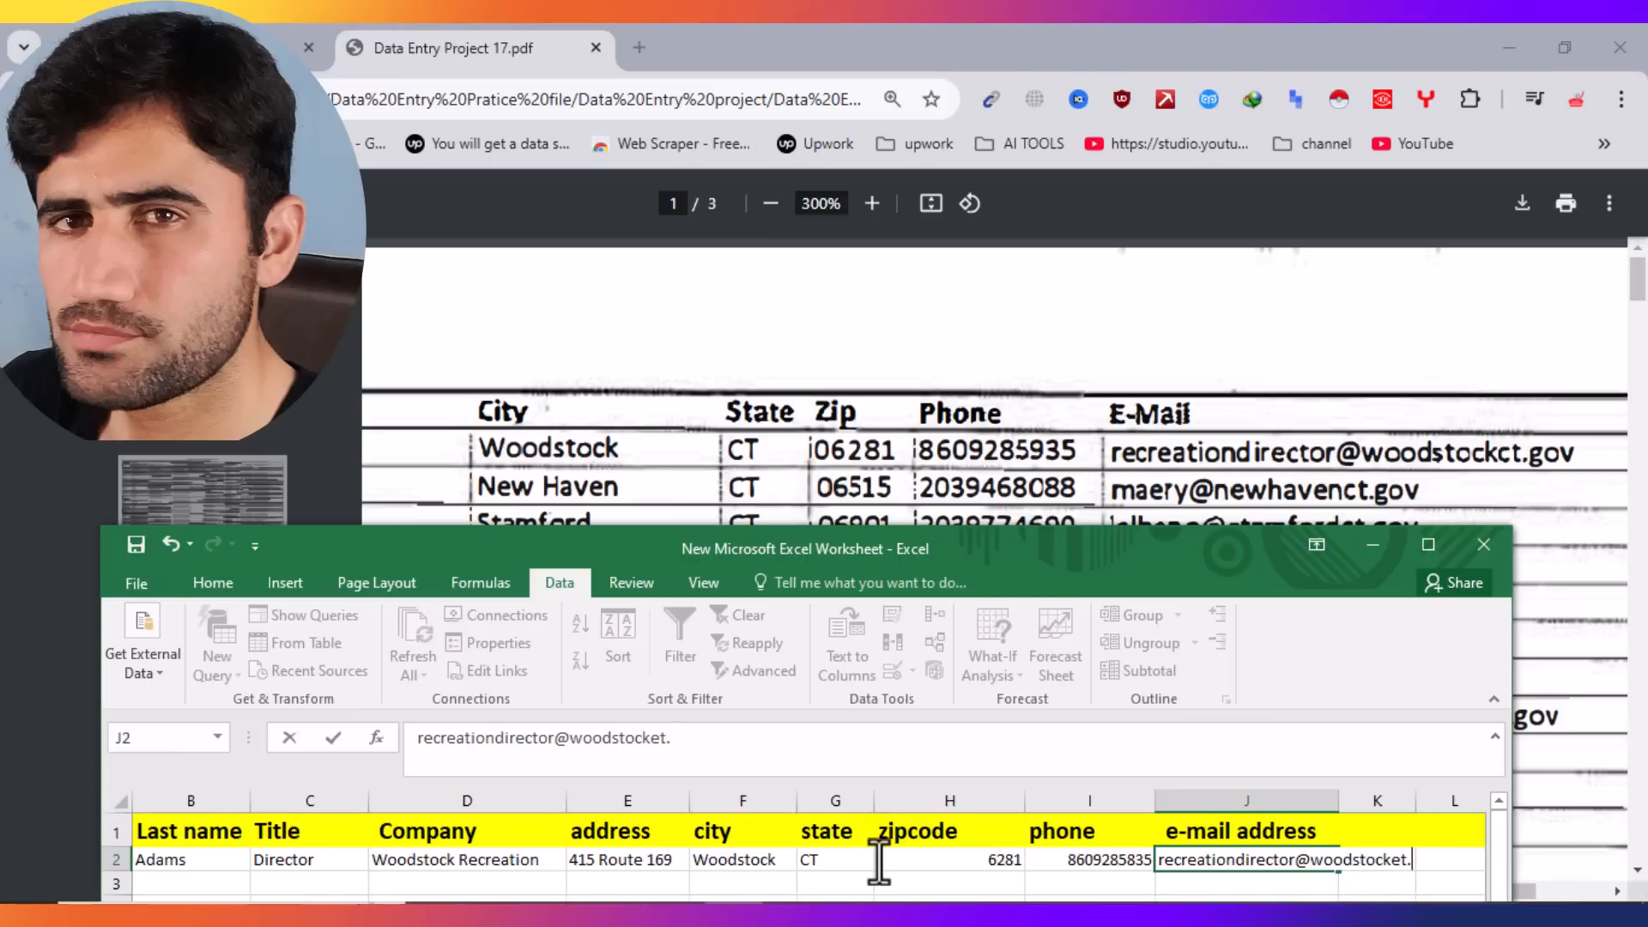
Step: Type the contact's e-mail address into J2 and check it against the PDF
click(1094, 481)
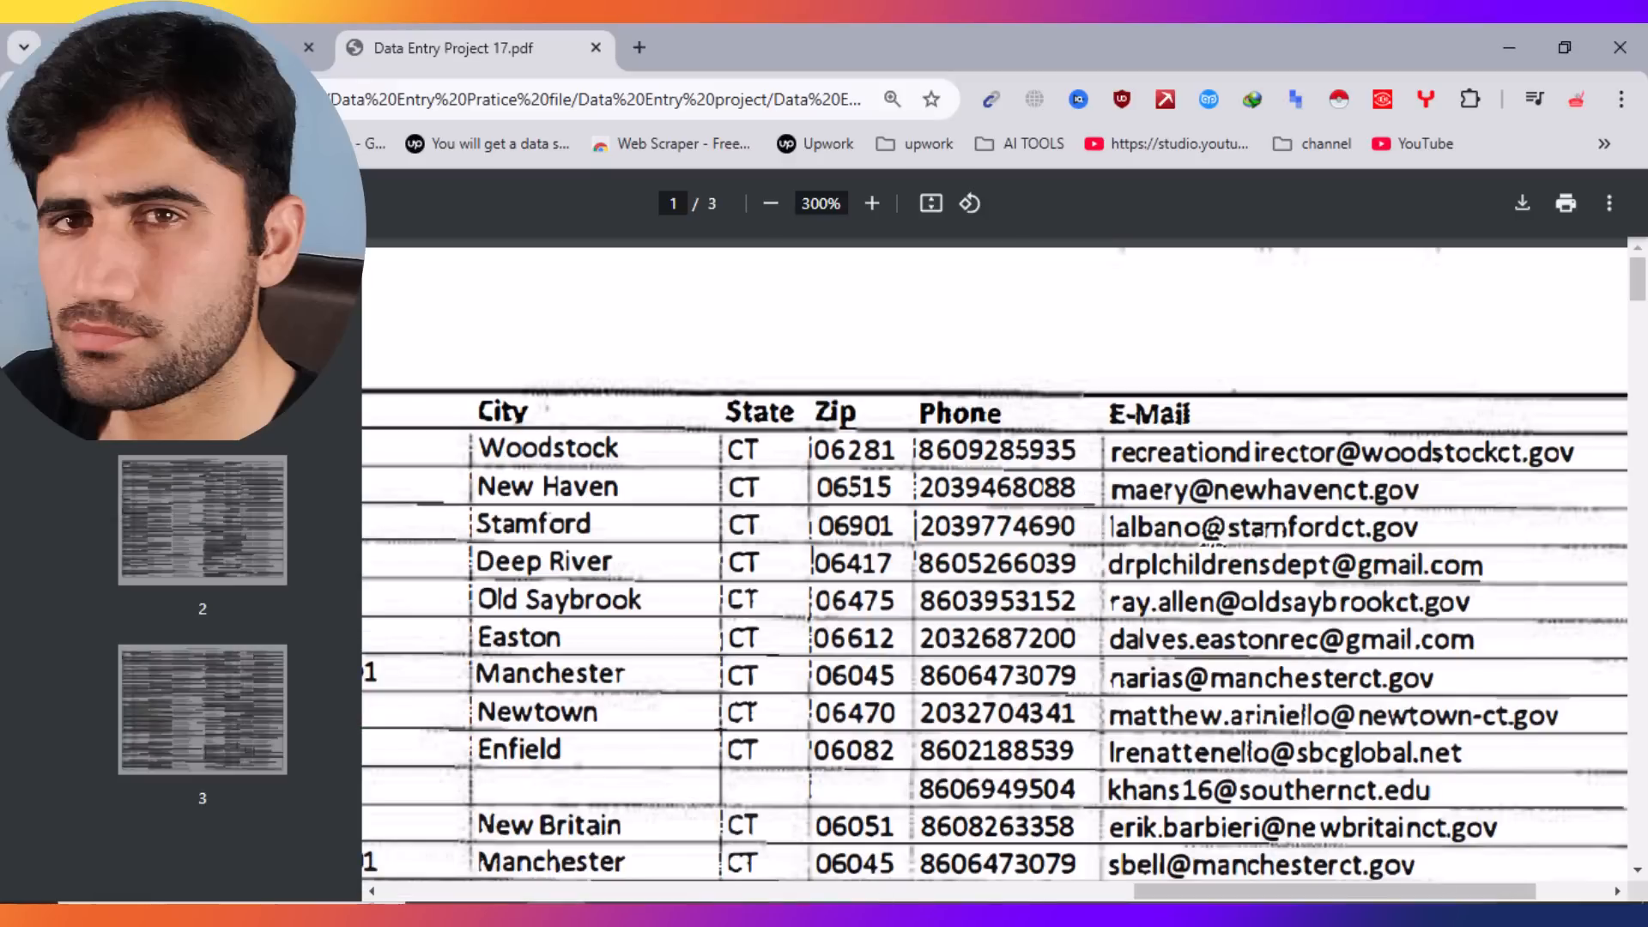
click(558, 915)
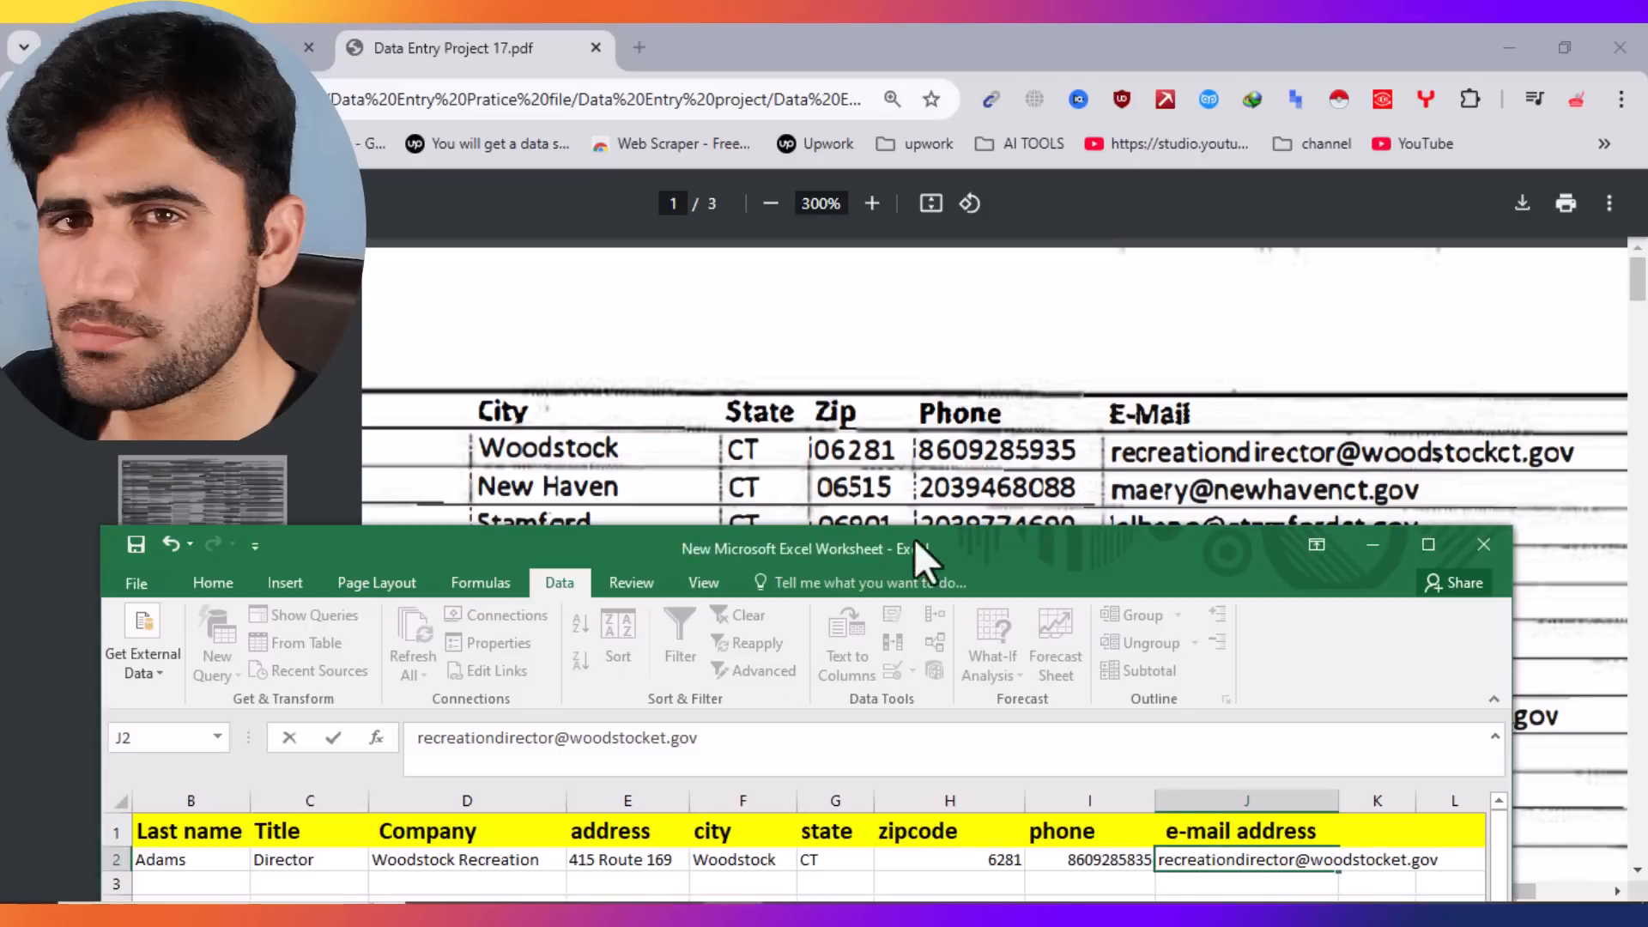
drag(963, 554, 1073, 339)
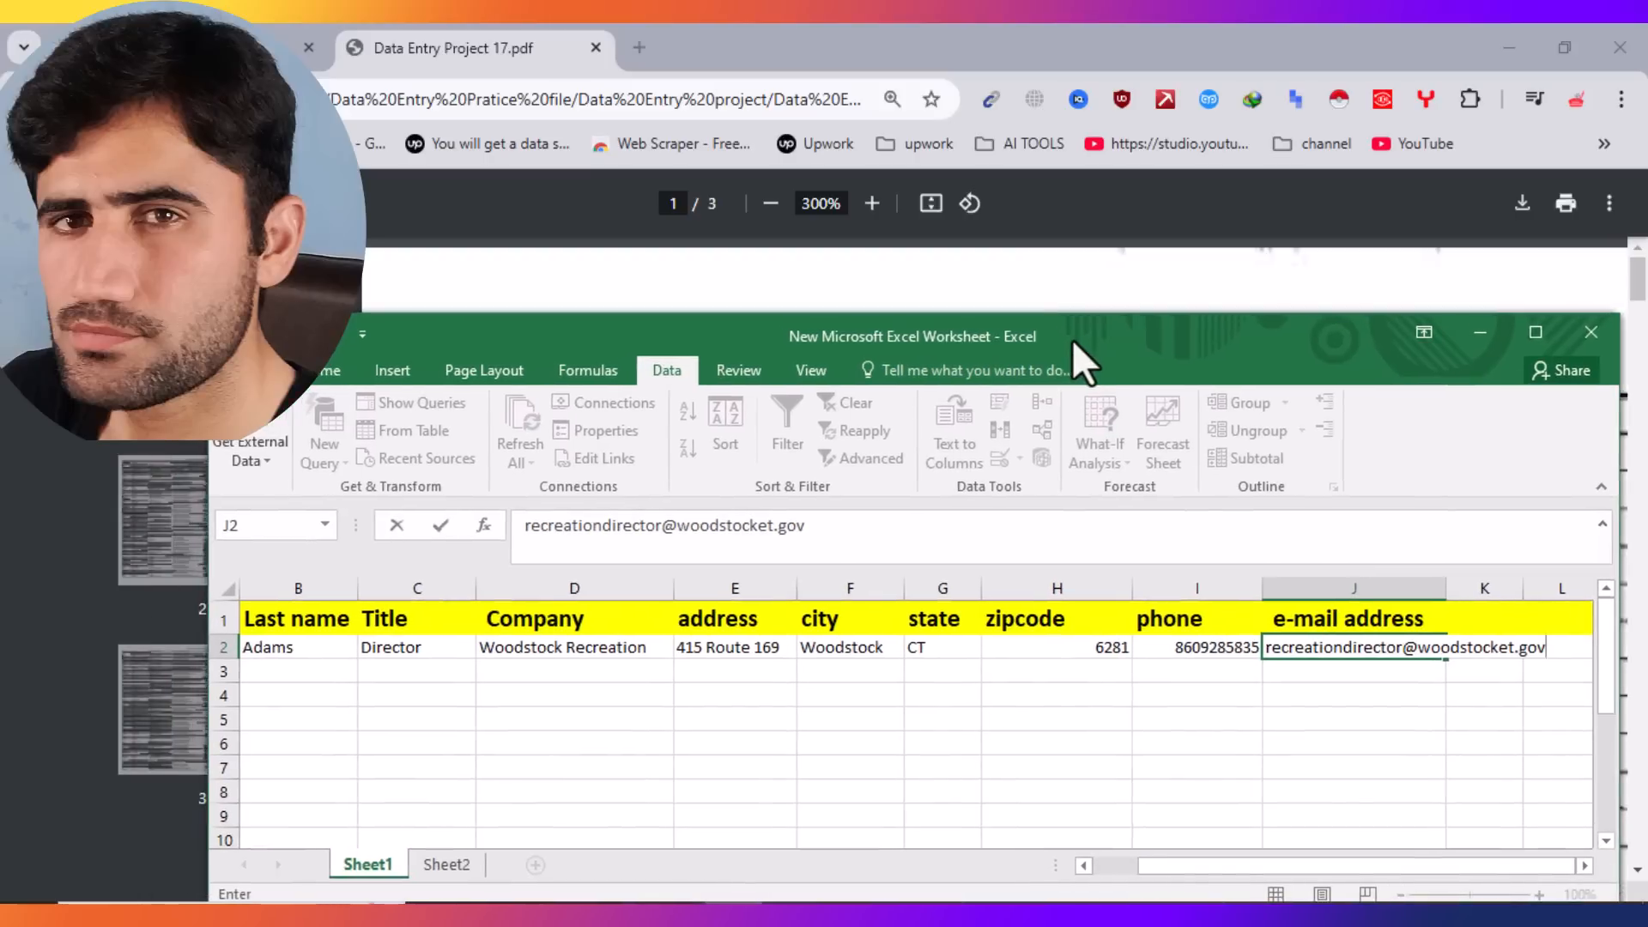
Step: Commit the e-mail entry and scroll the PDF to read the next contact
click(1068, 680)
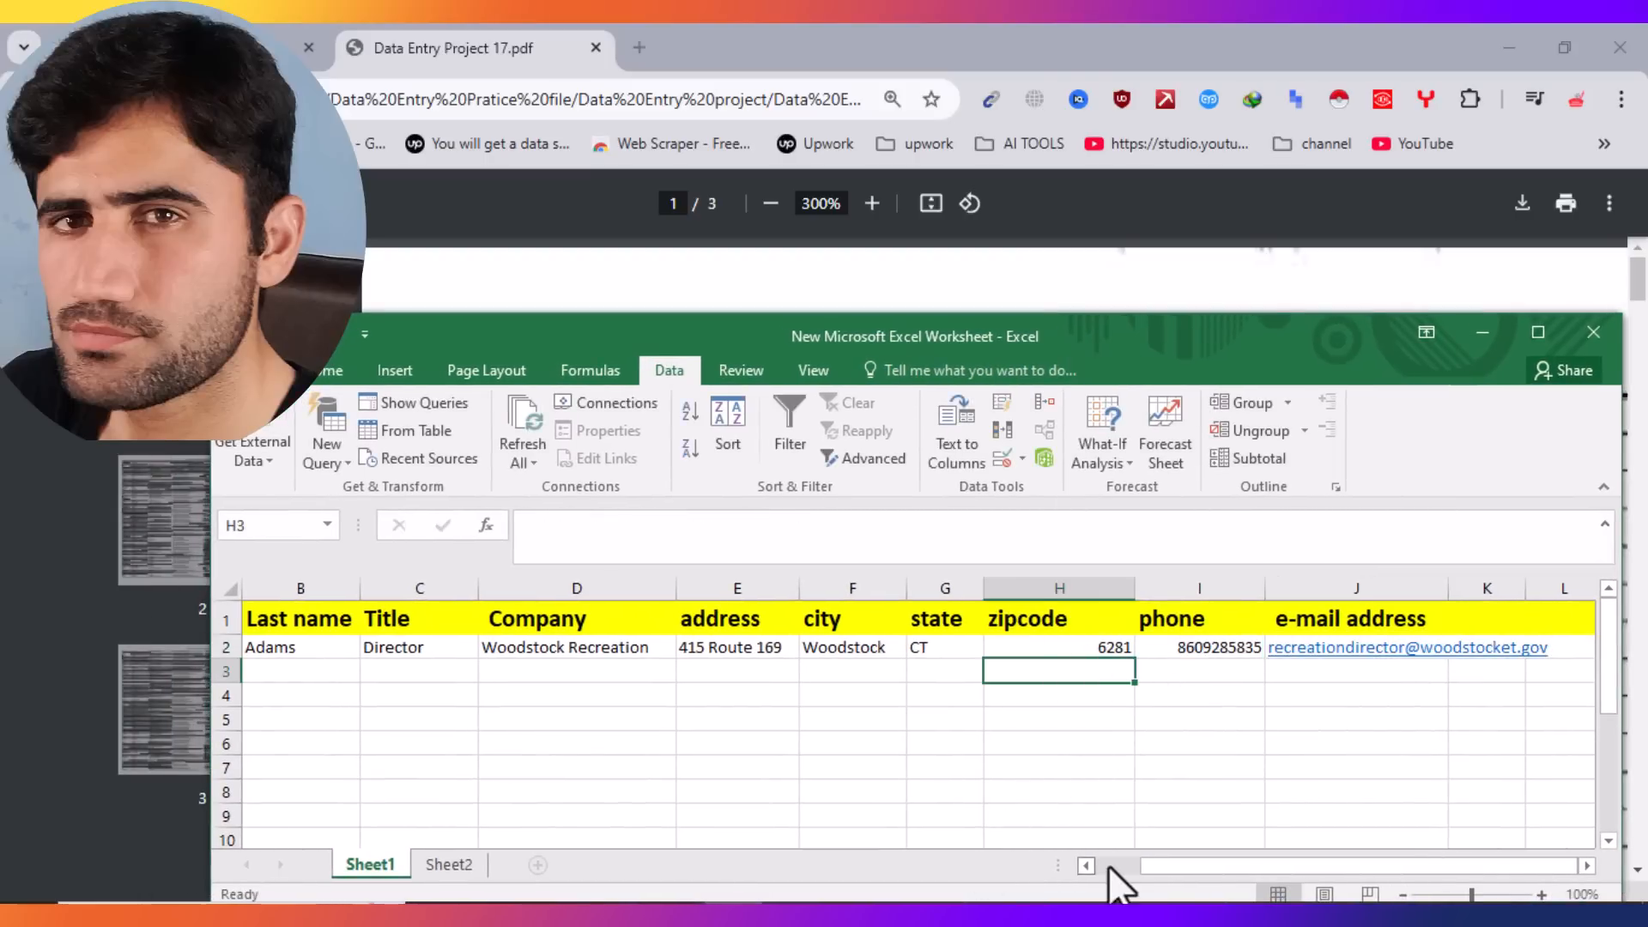
drag(1103, 865, 1021, 867)
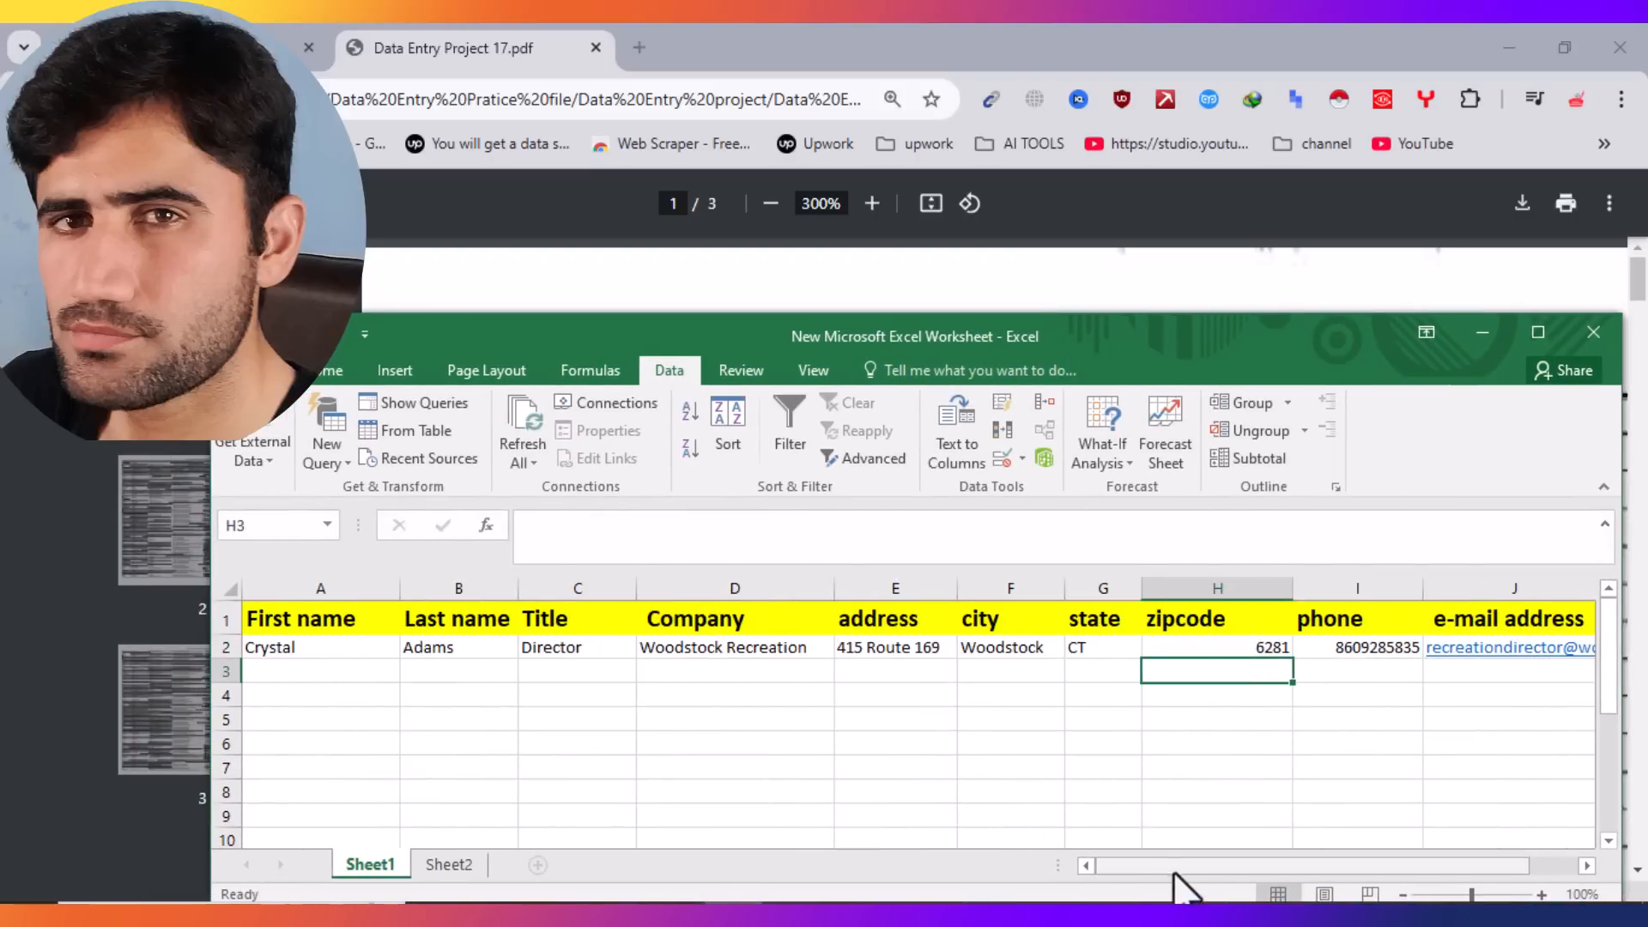
drag(898, 343, 946, 576)
click(858, 447)
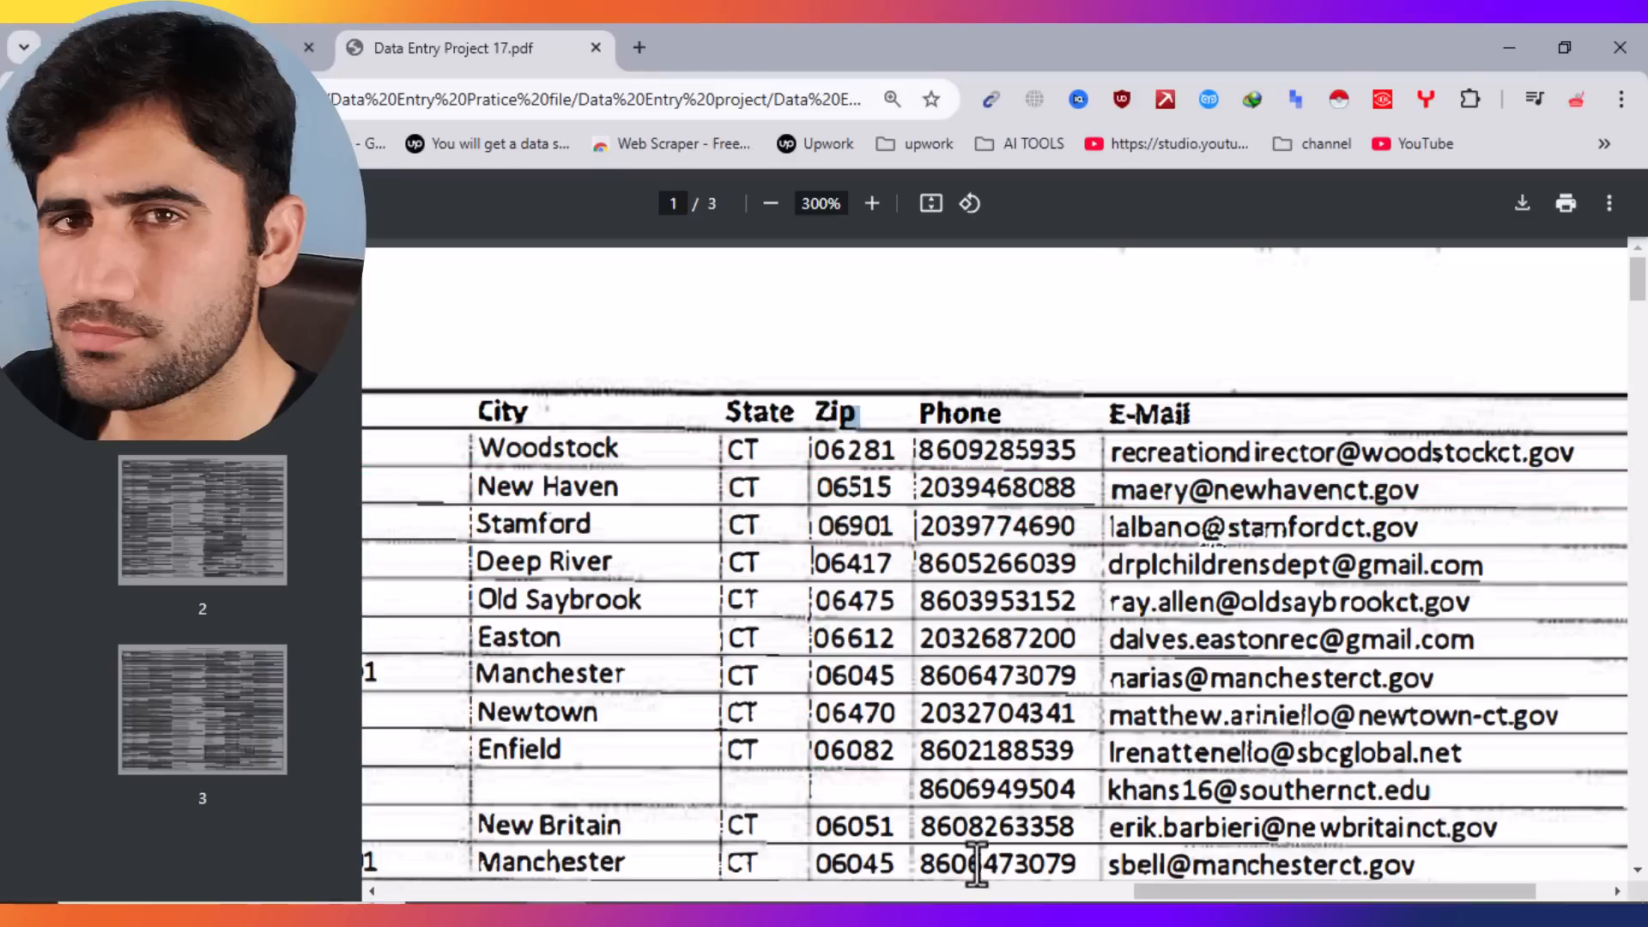
drag(1150, 894, 326, 896)
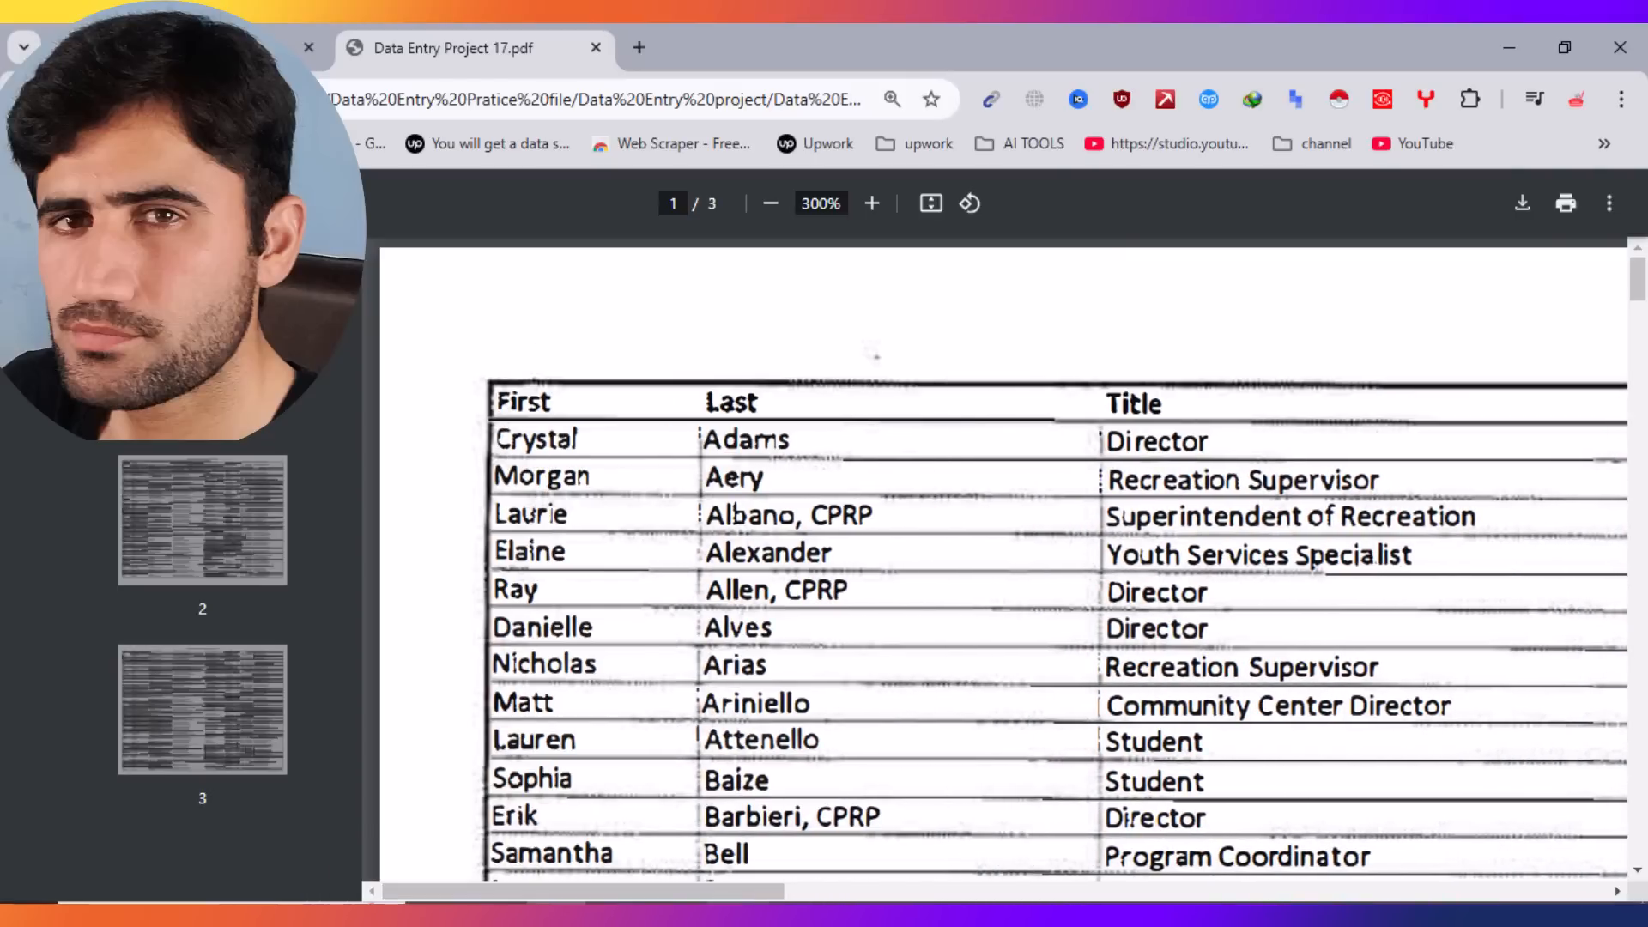
click(736, 916)
Step: Return the ribbon to Home and bring the PDF forward in a restored, smaller window
click(876, 601)
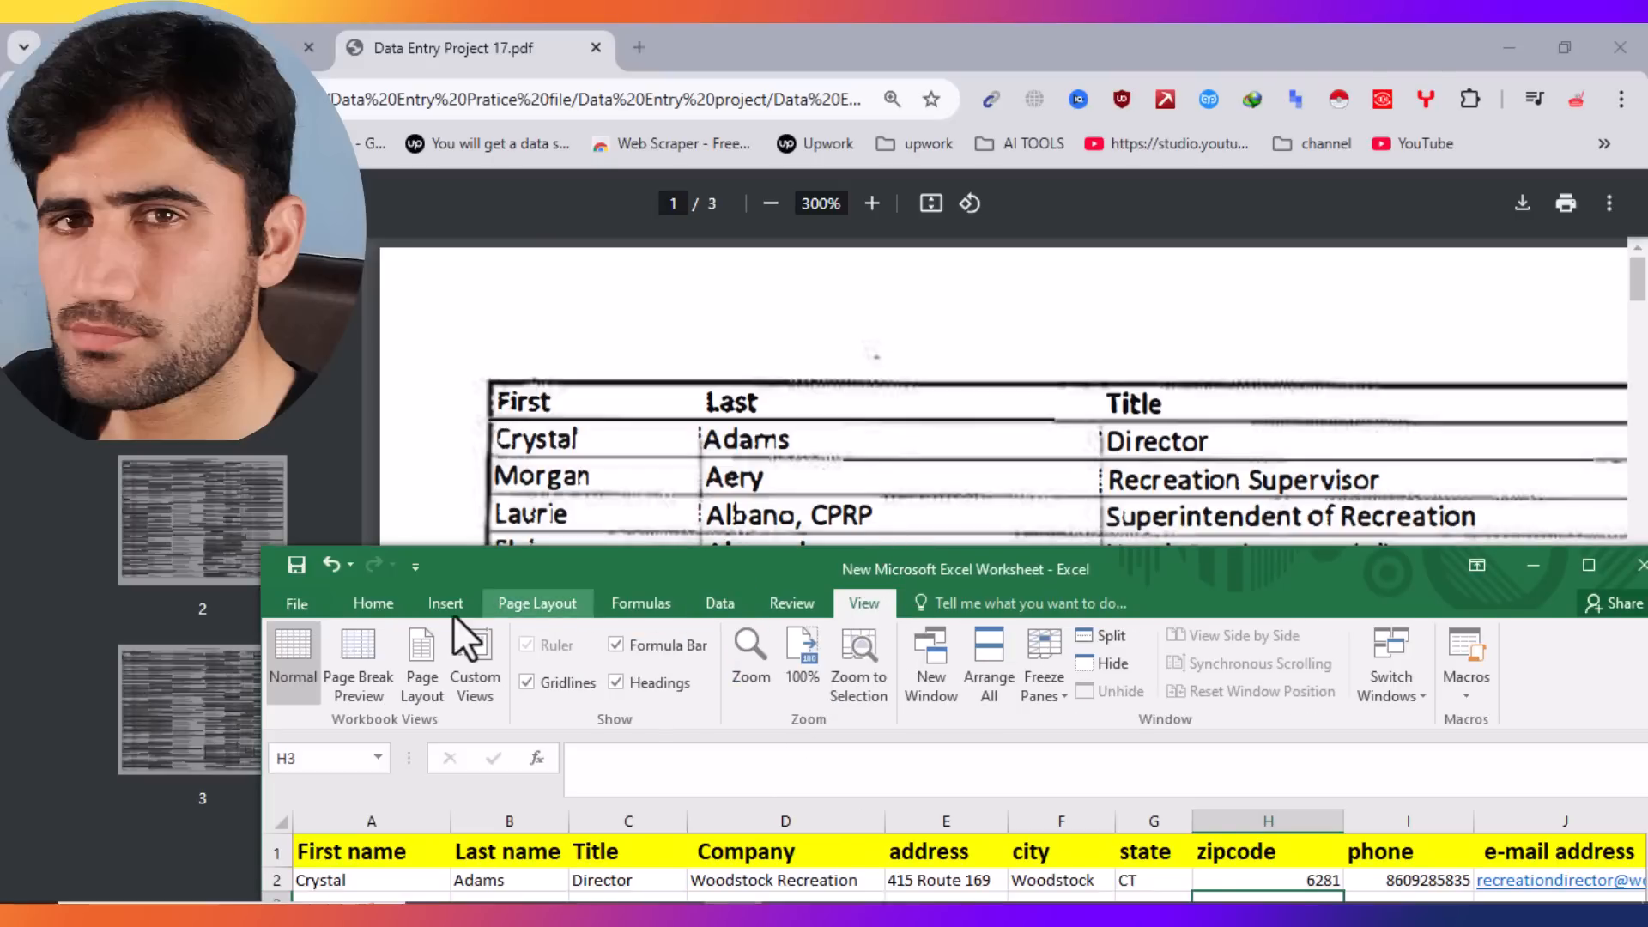
click(374, 604)
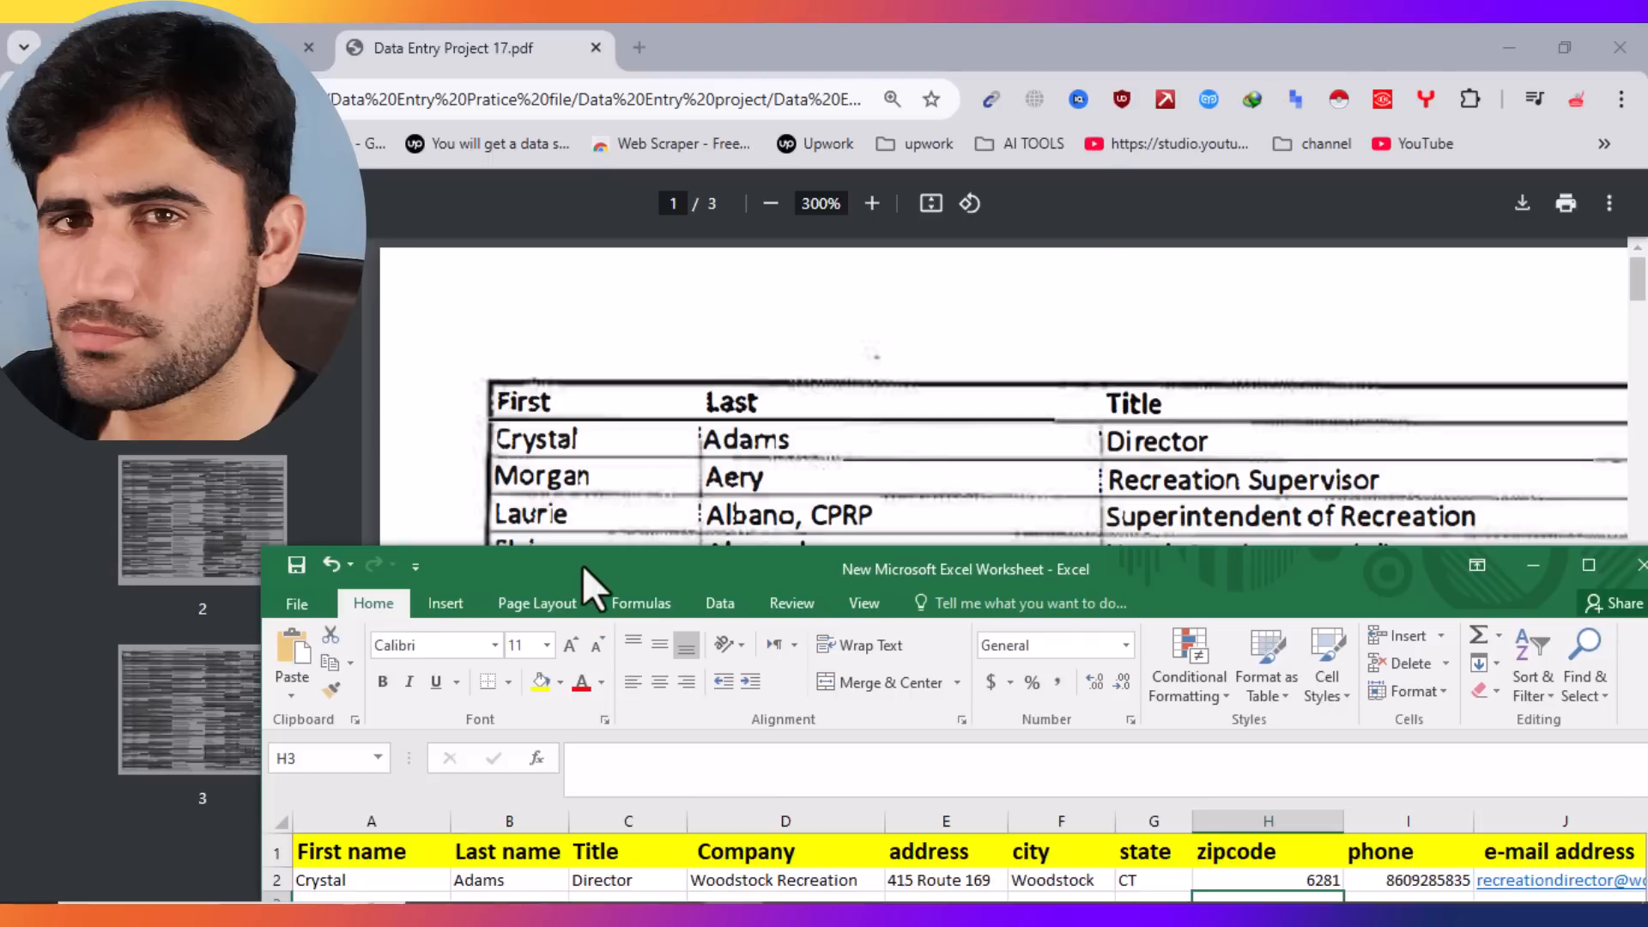
mouse_move(582, 565)
mouse_down()
mouse_move(620, 568)
mouse_move(620, 519)
mouse_move(589, 543)
mouse_up()
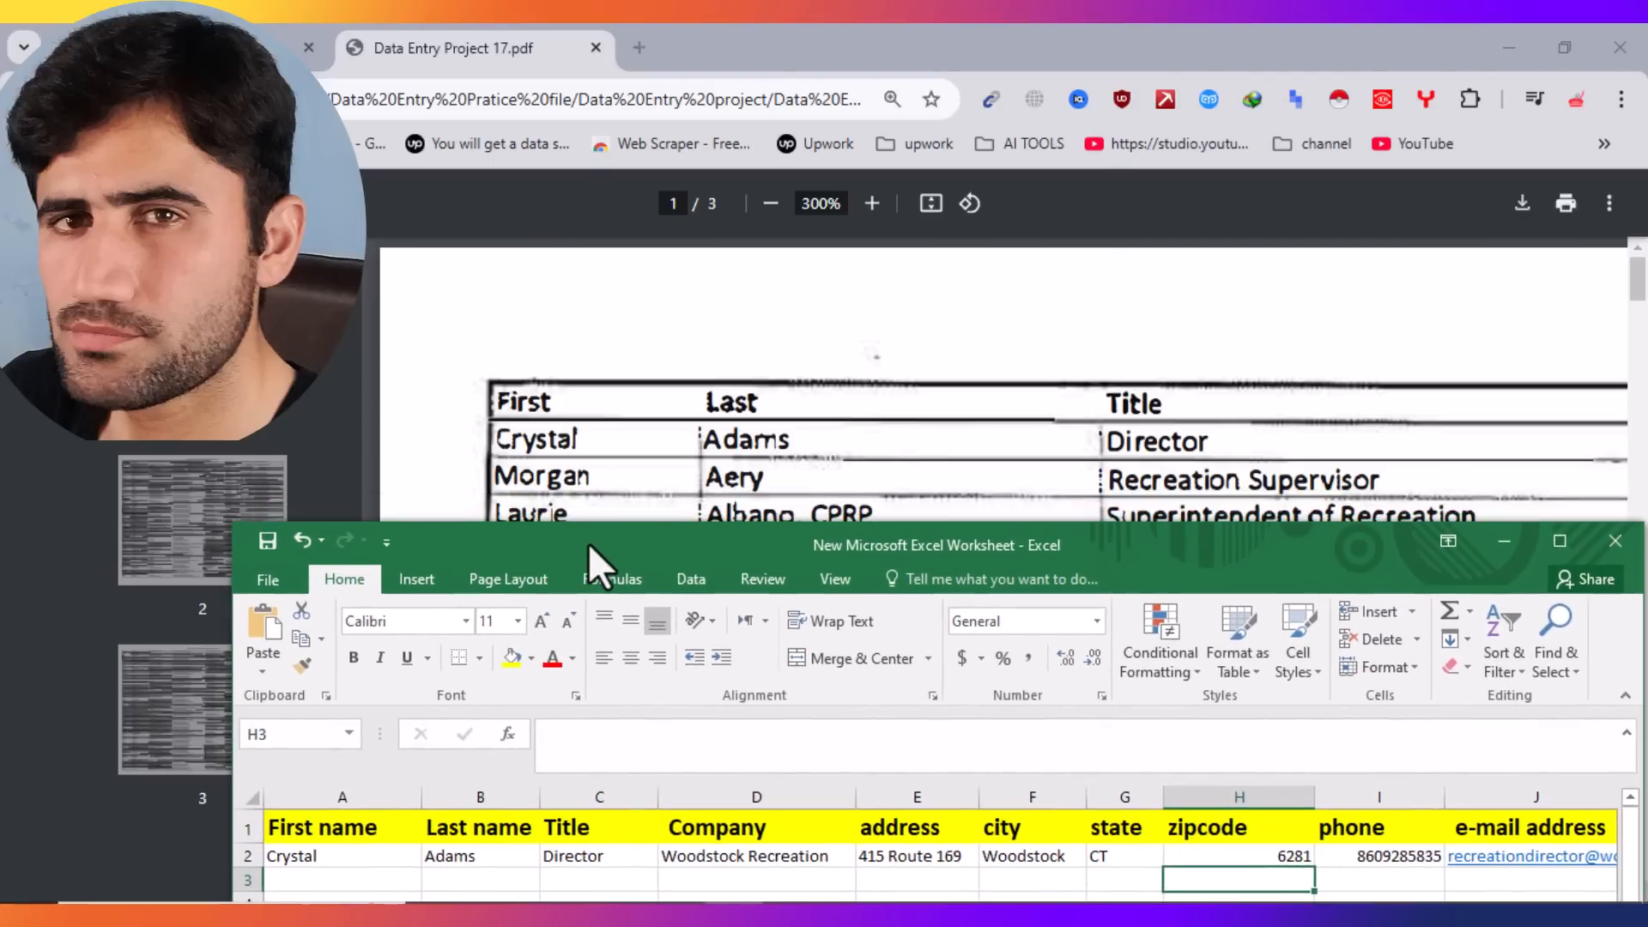
click(1564, 44)
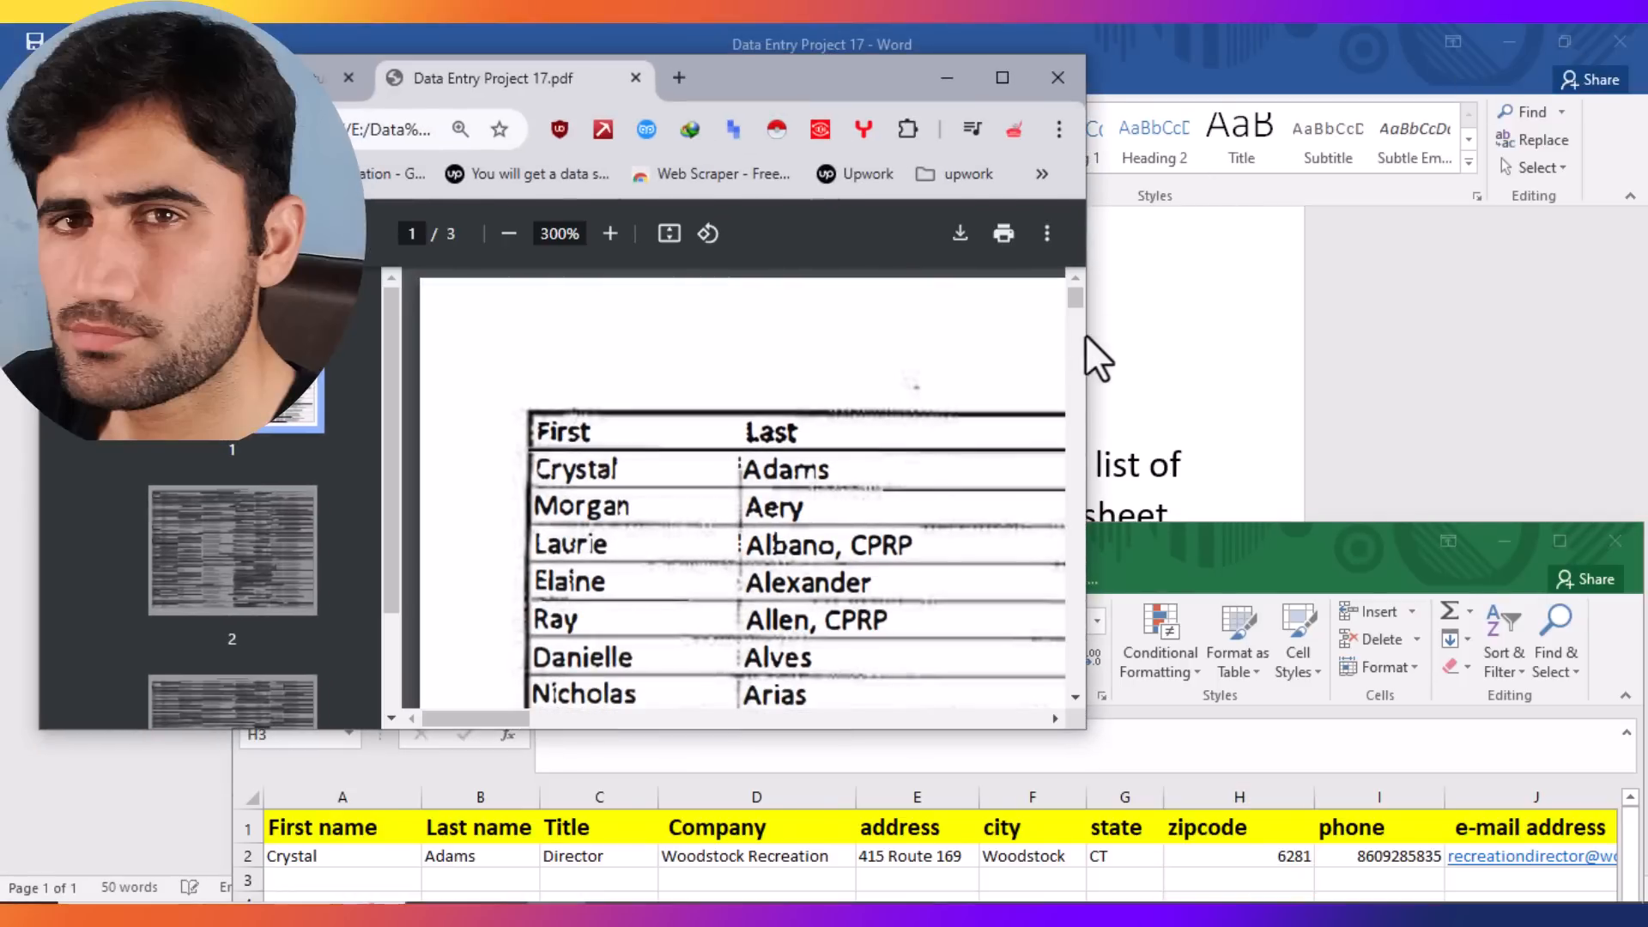
Step: Enter the second contact's first name, last name and title Recreation Supervisor in A3:C3
drag(1086, 333, 1461, 325)
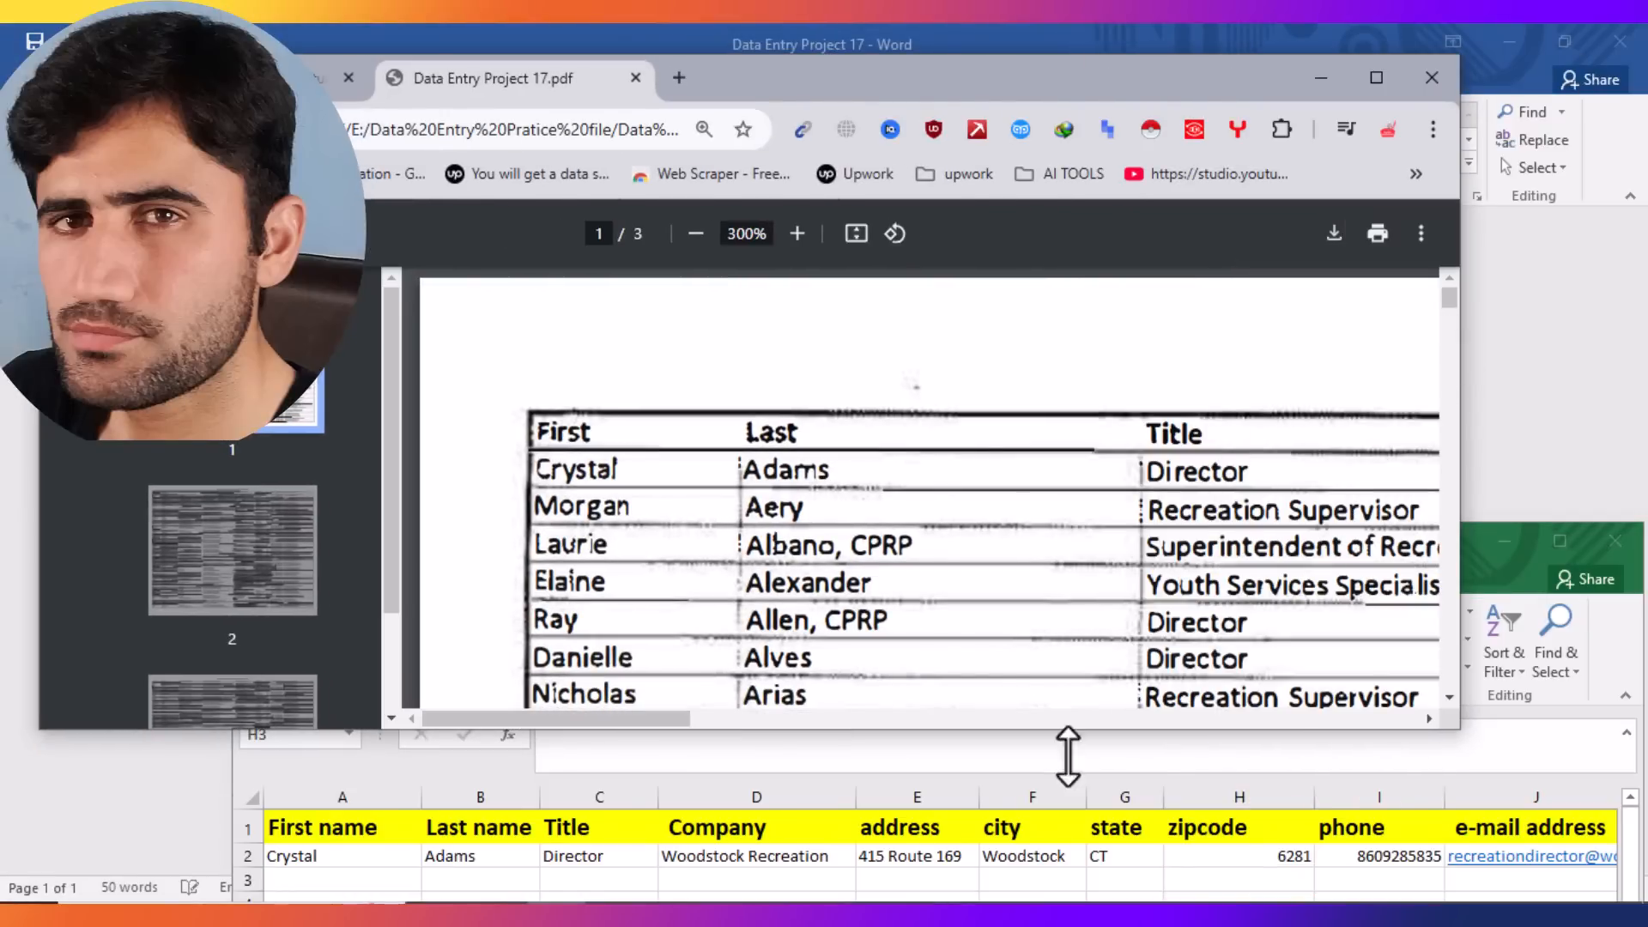
click(885, 778)
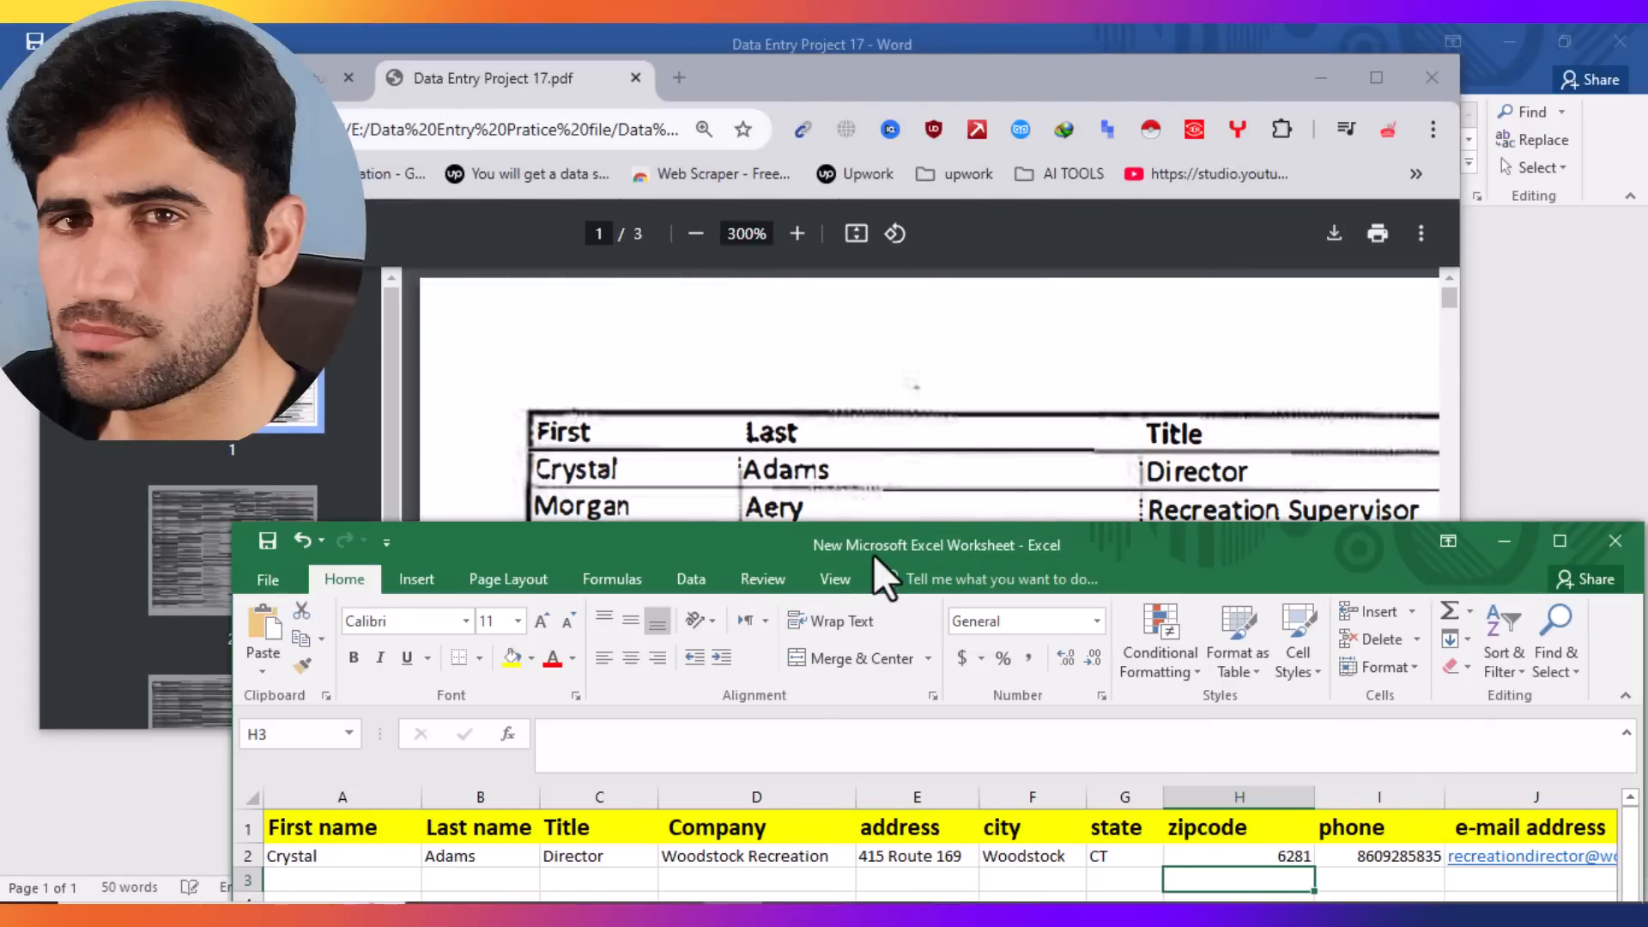
drag(873, 553, 884, 550)
click(324, 875)
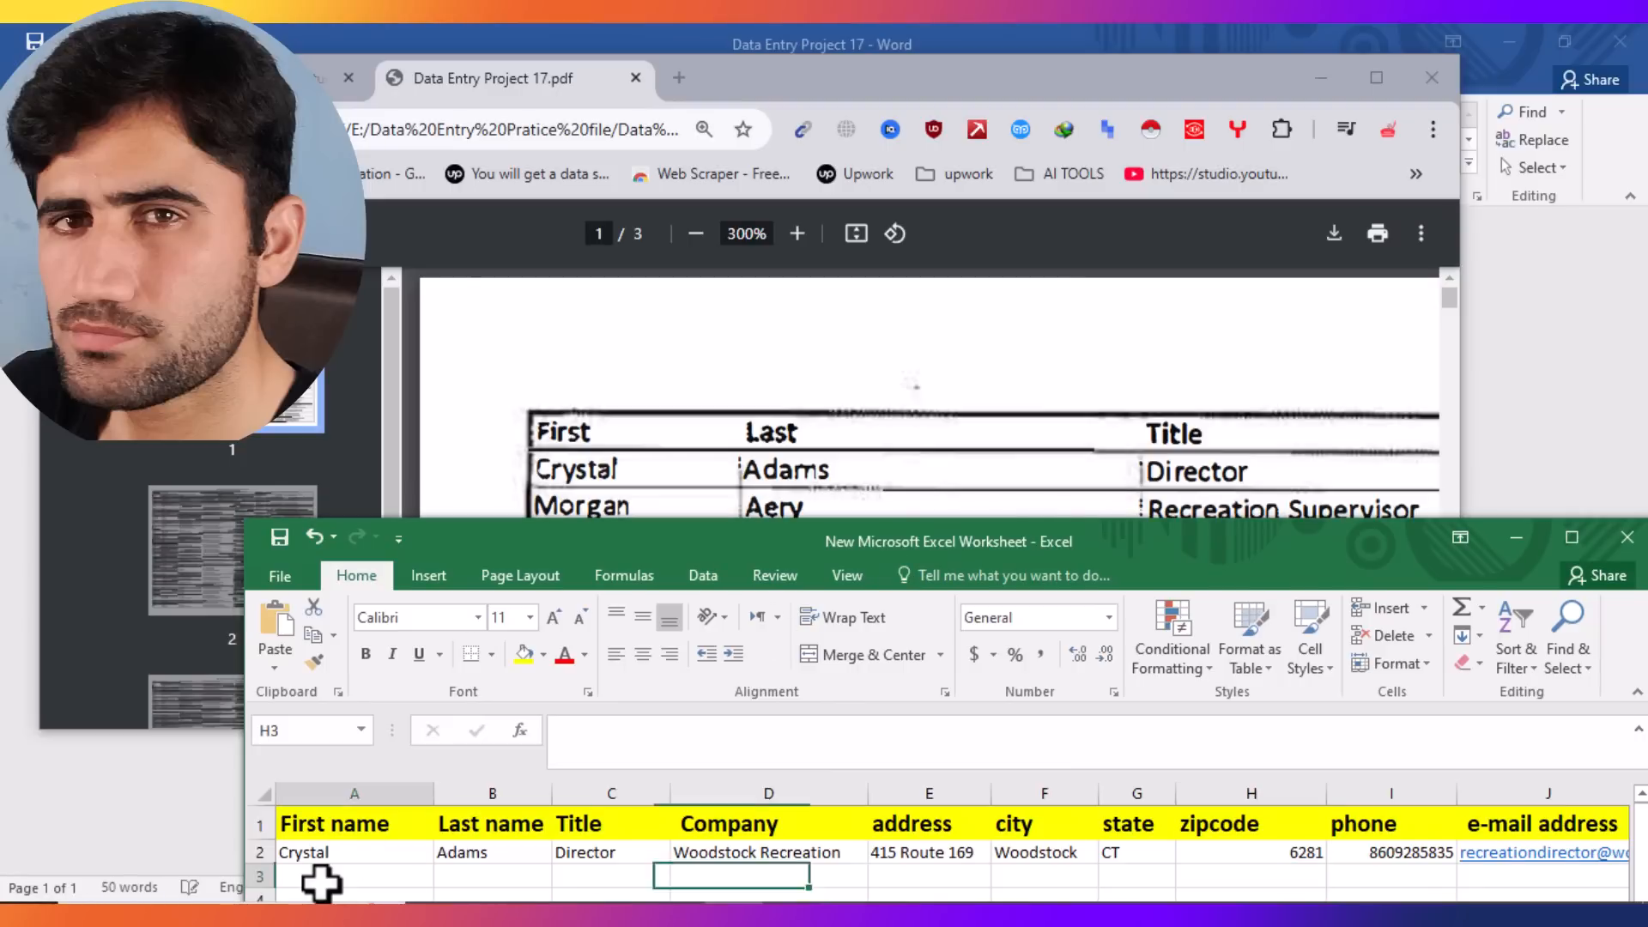
double_click(316, 876)
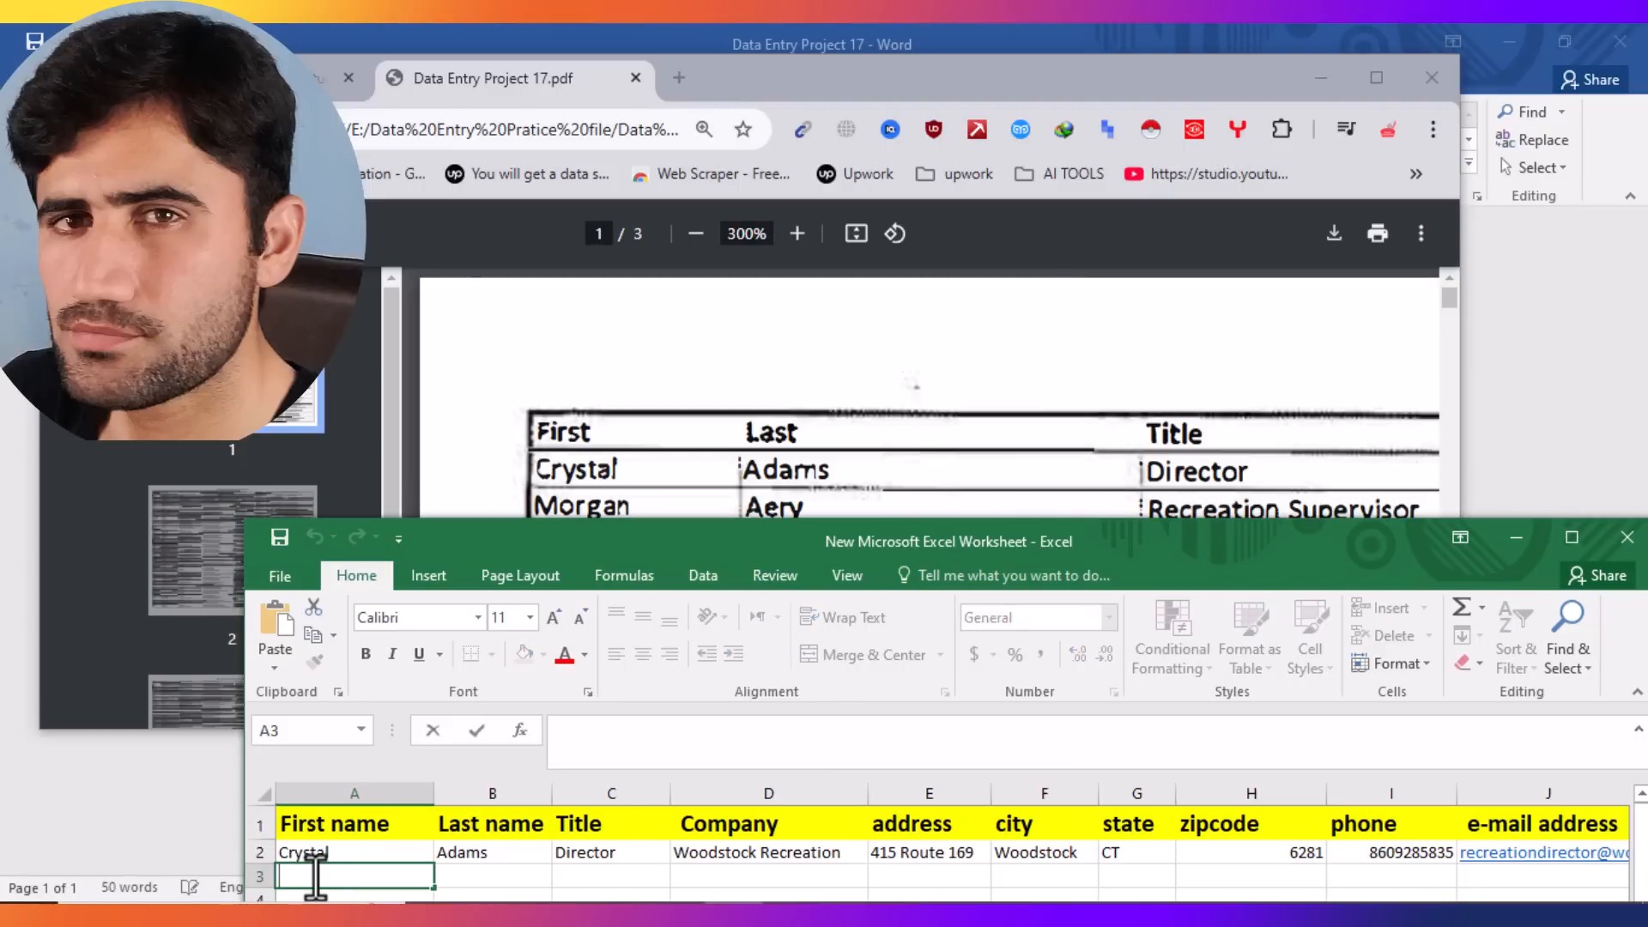
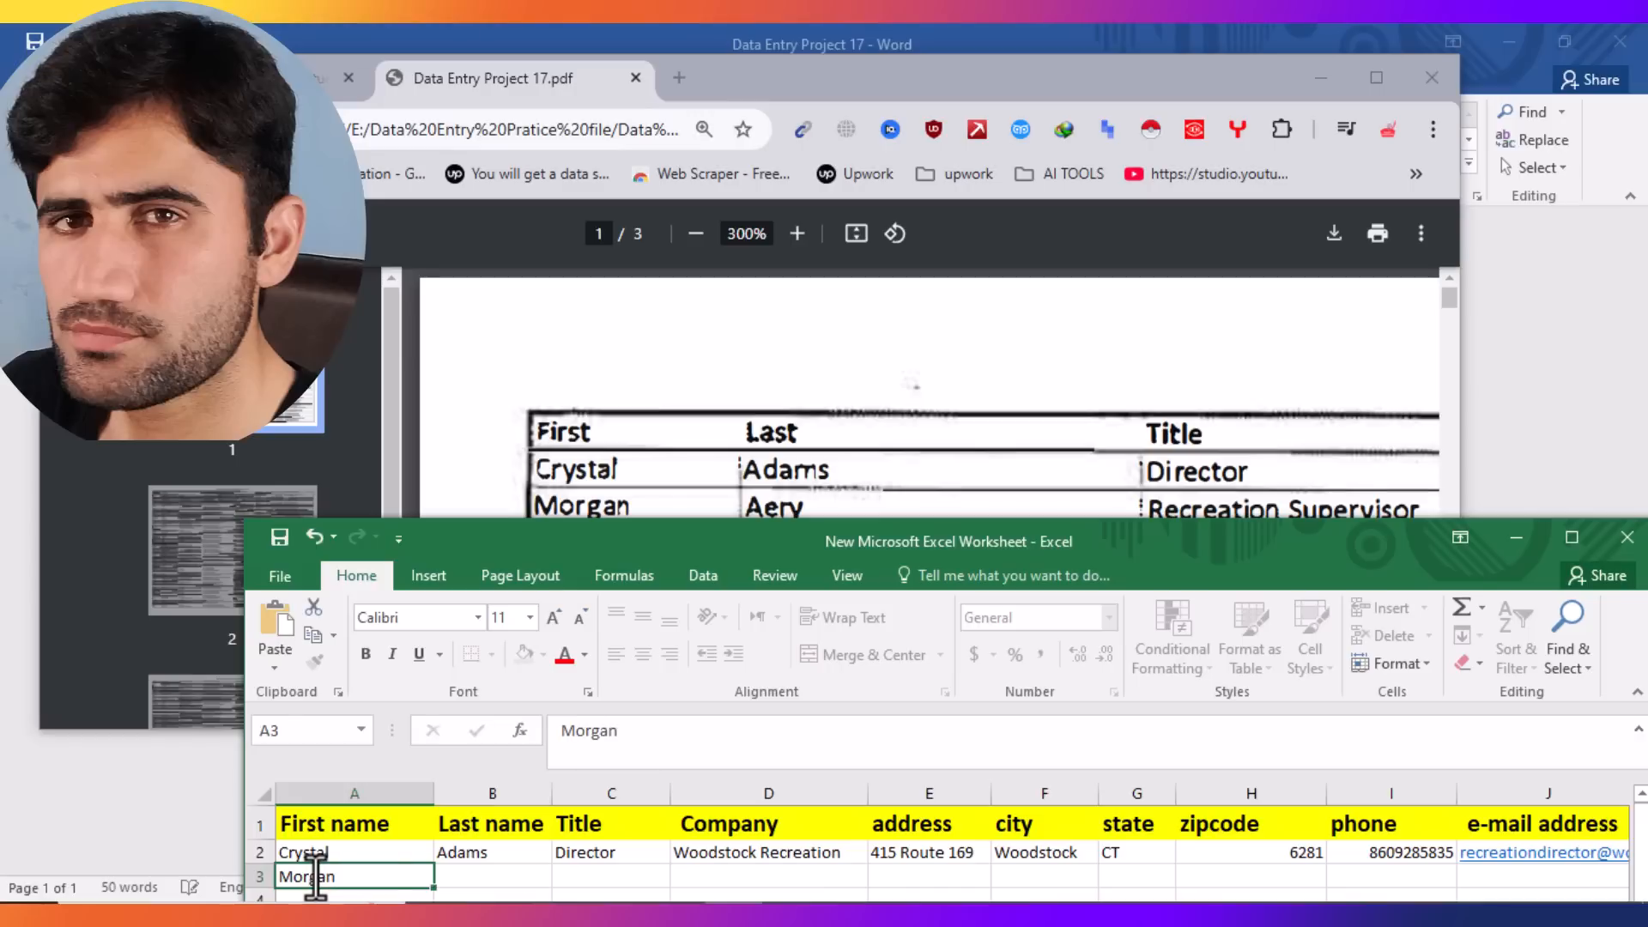
key(Tab)
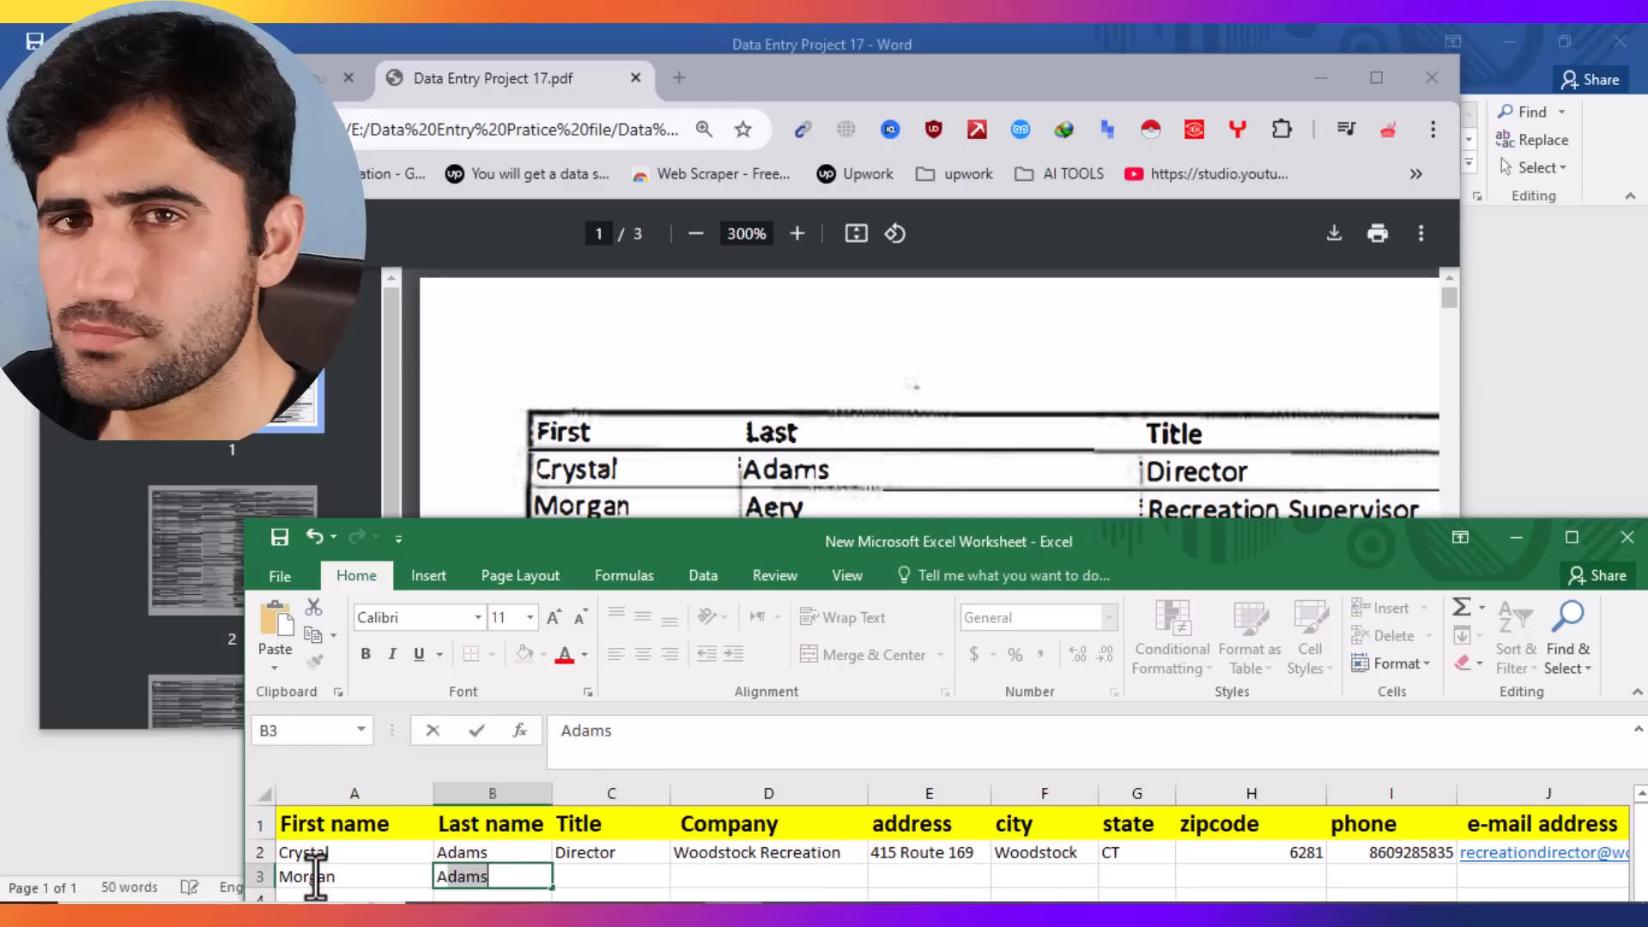
key(Tab)
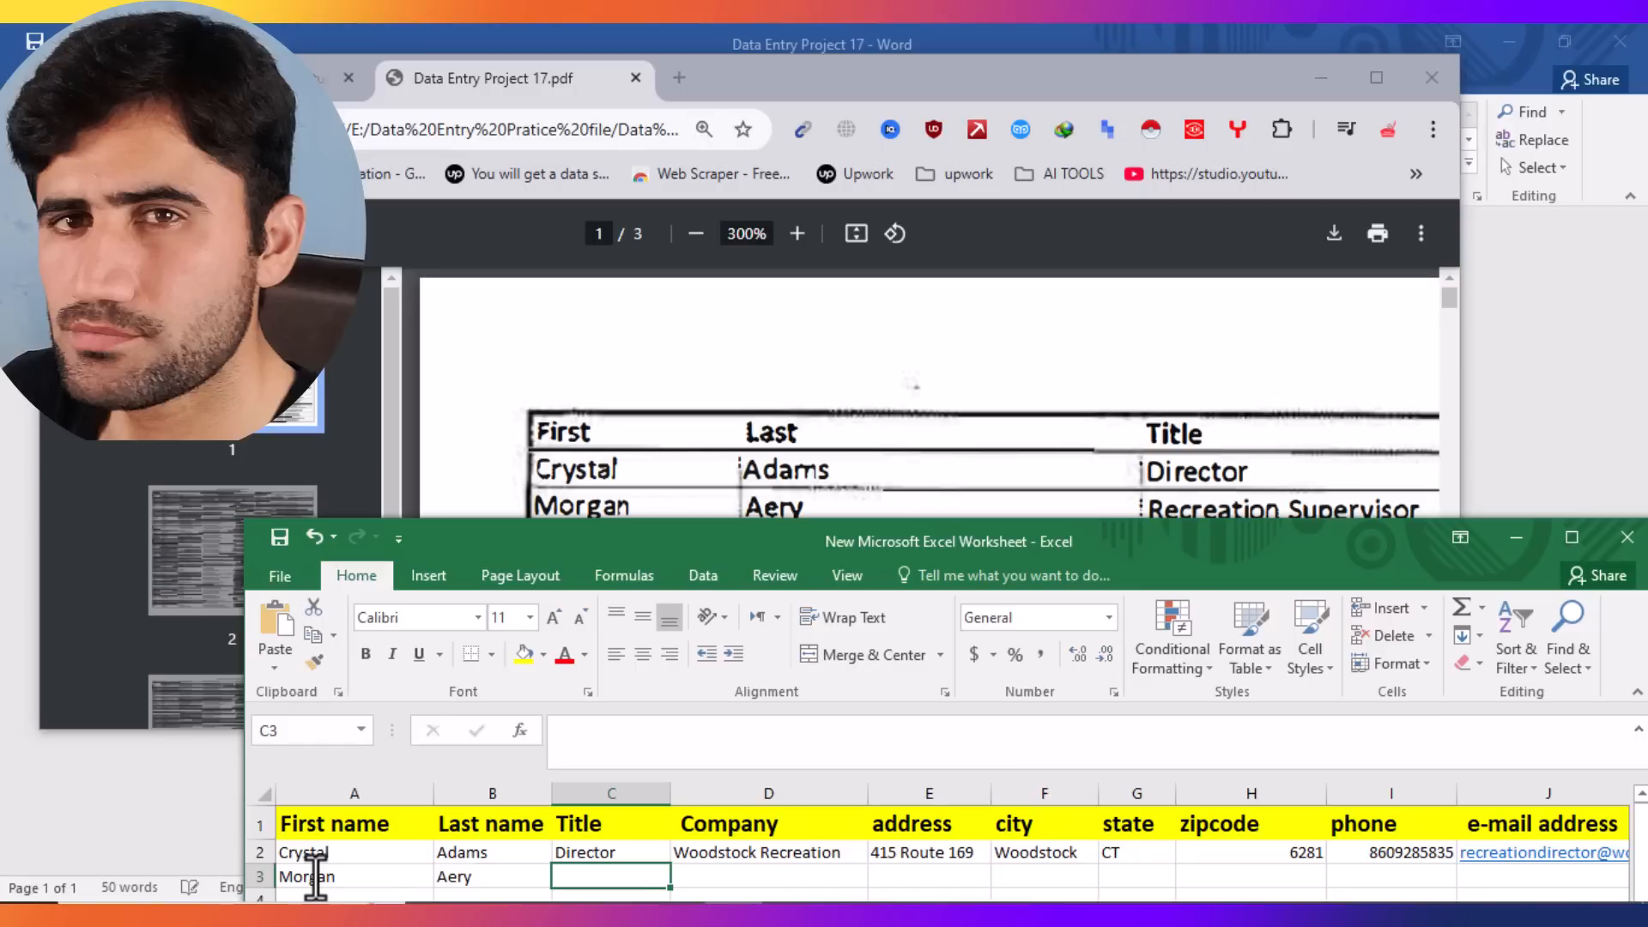
text(Rec)
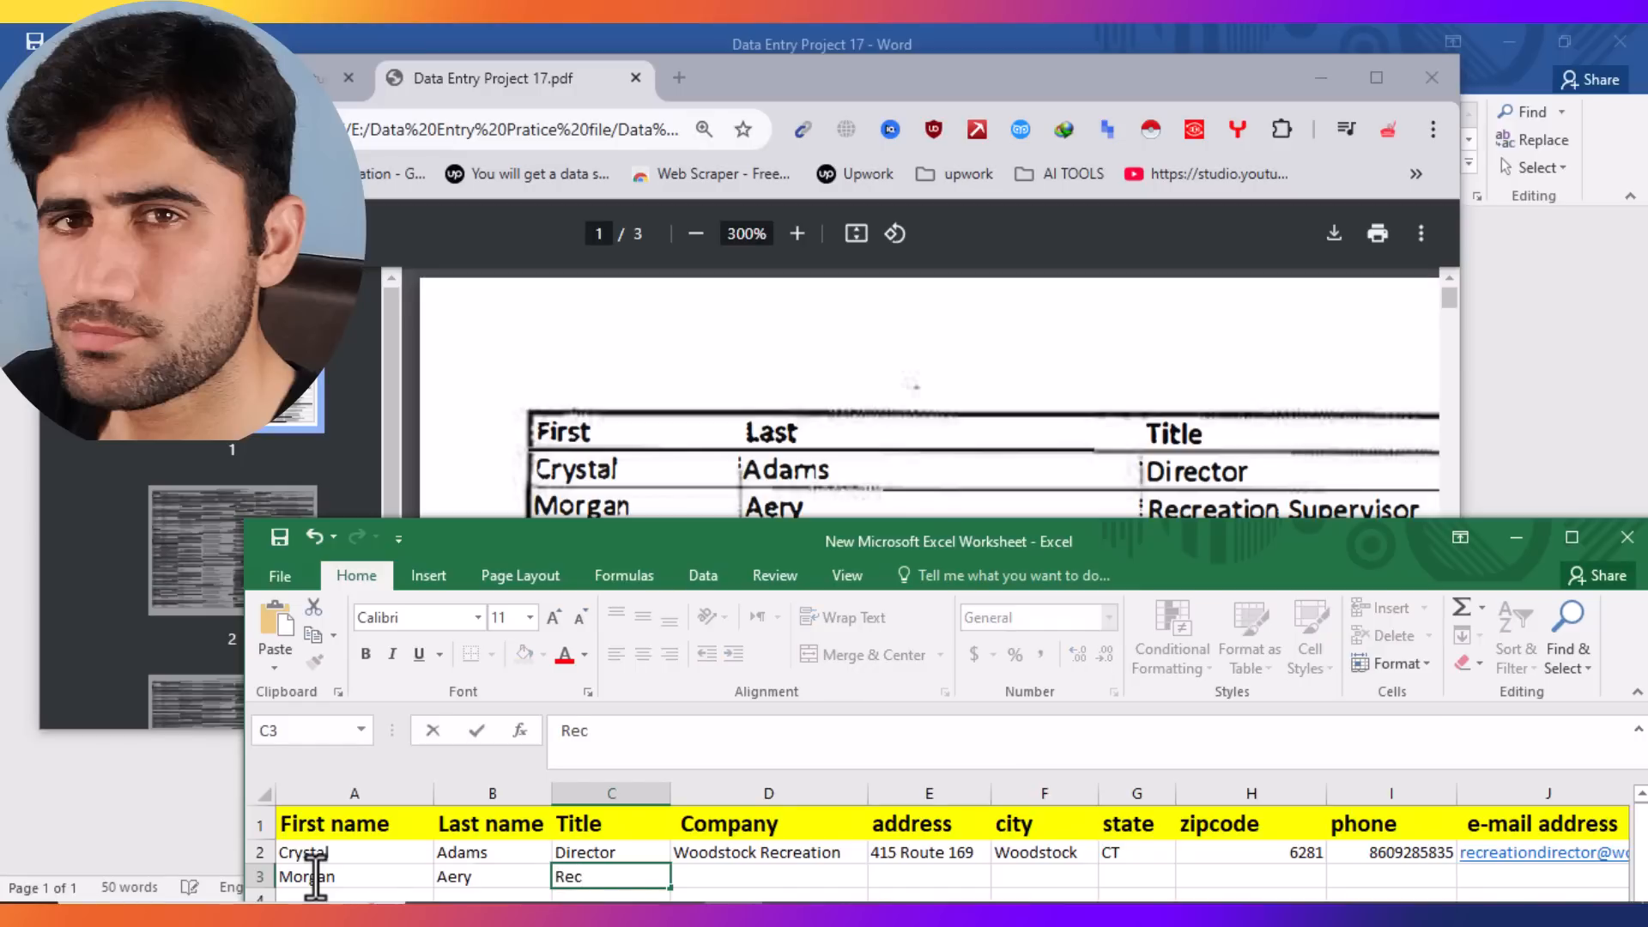
text(reation Sup)
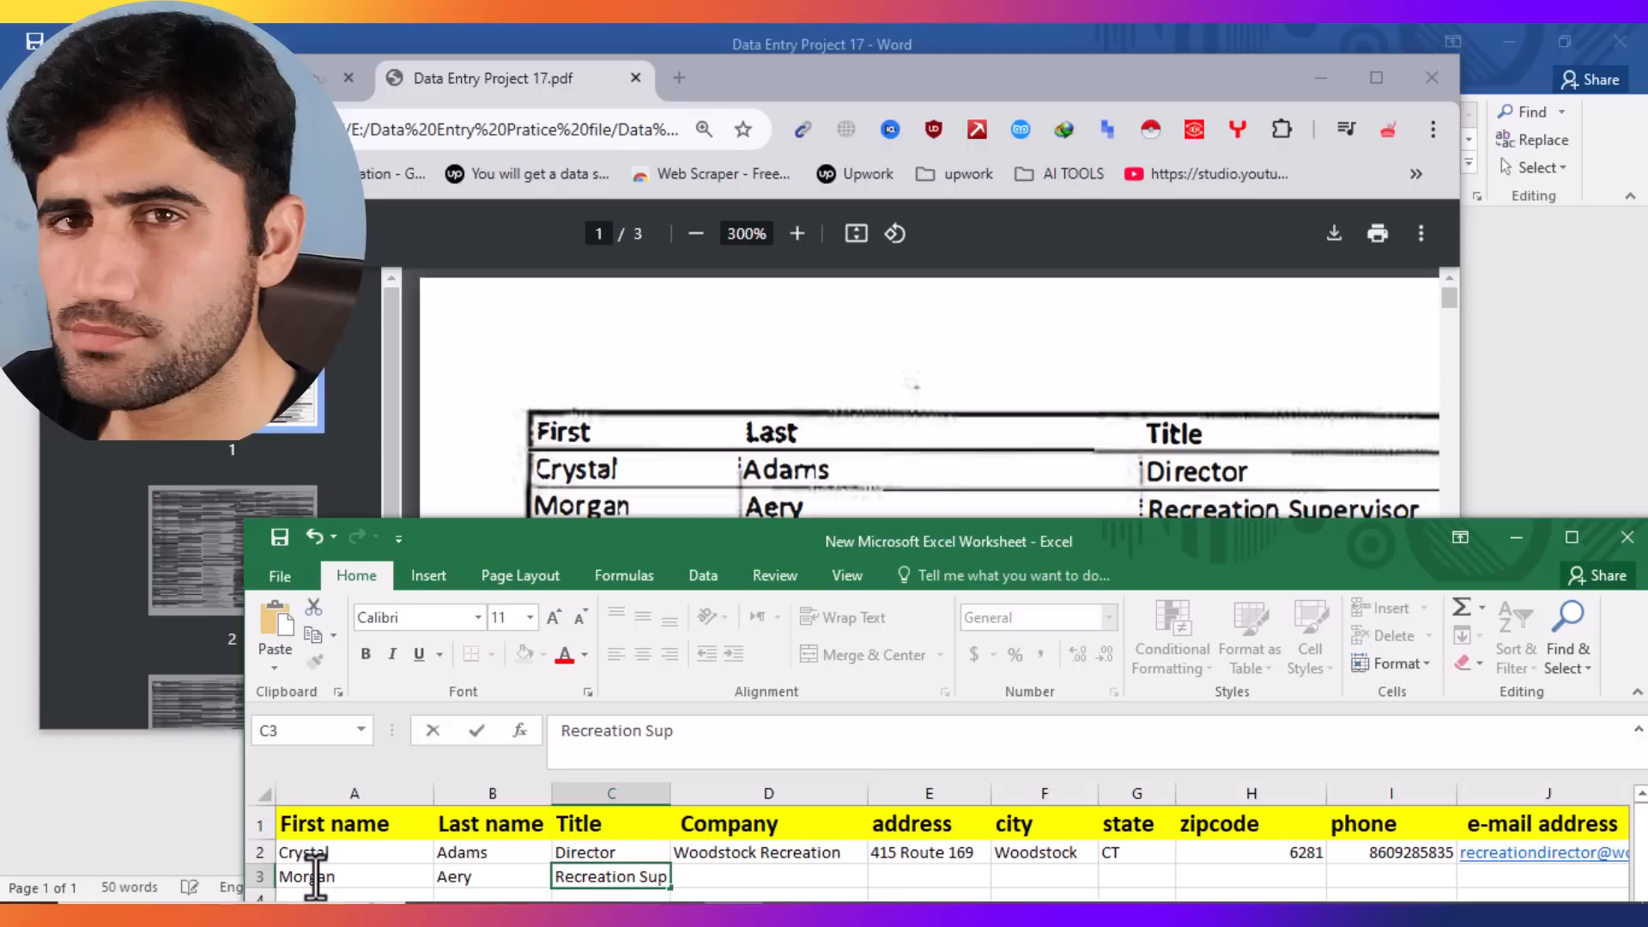
text(ervisor)
key(Tab)
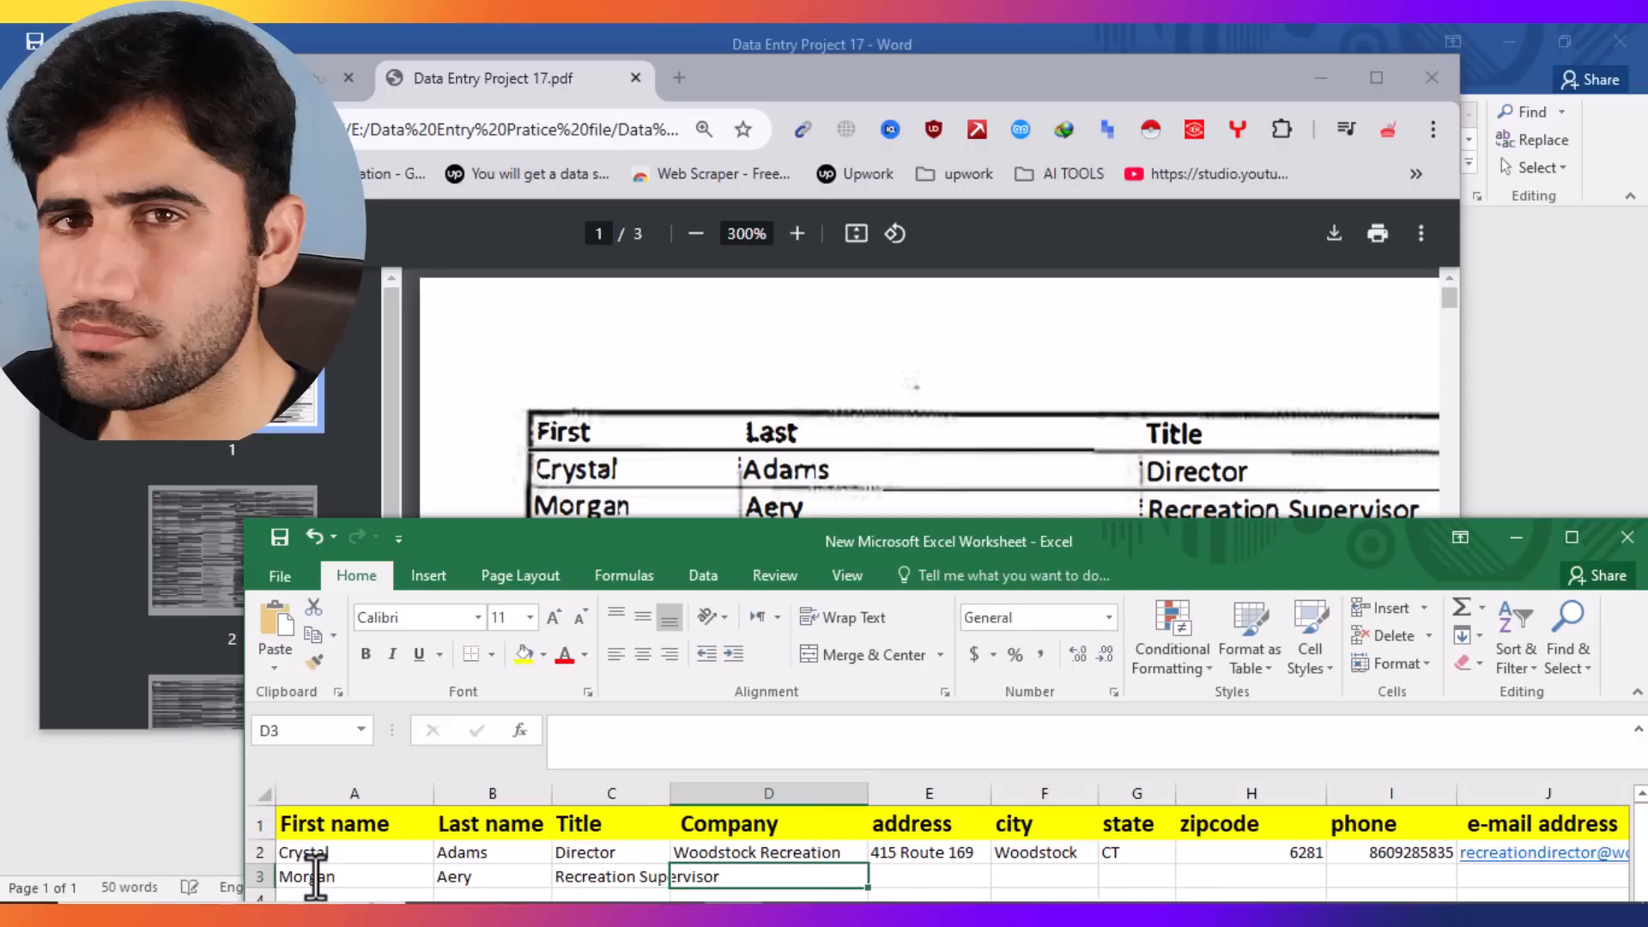
Step: Check the PDF's Company column and enter New Haven Parks & Recreation in D3
click(1100, 478)
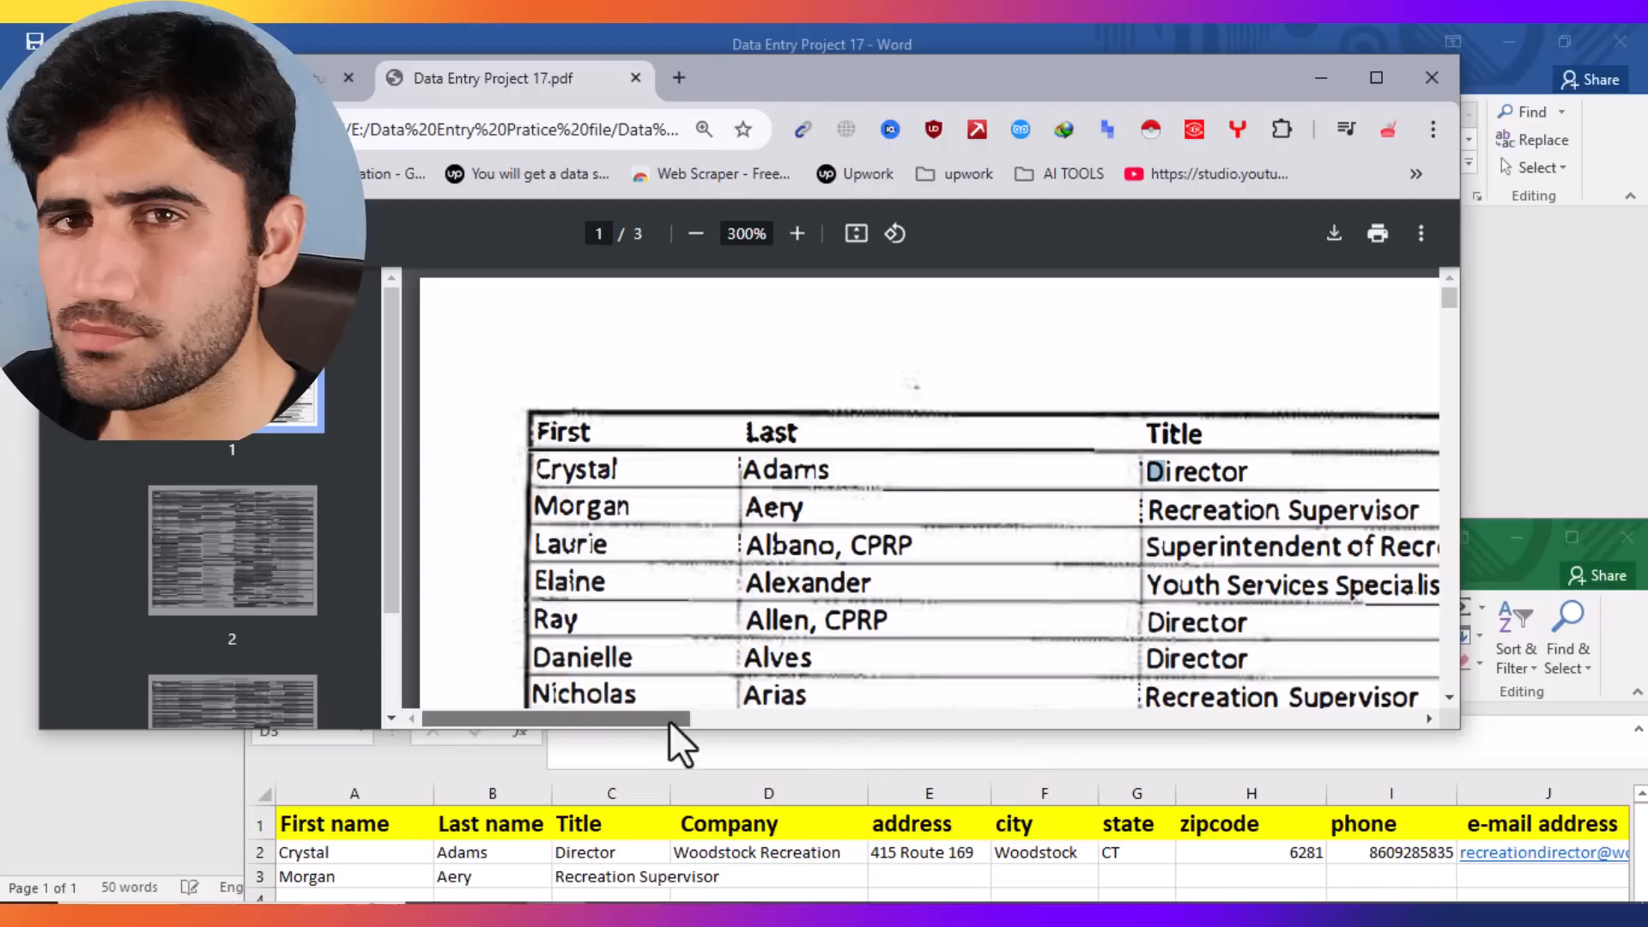
drag(668, 719, 951, 716)
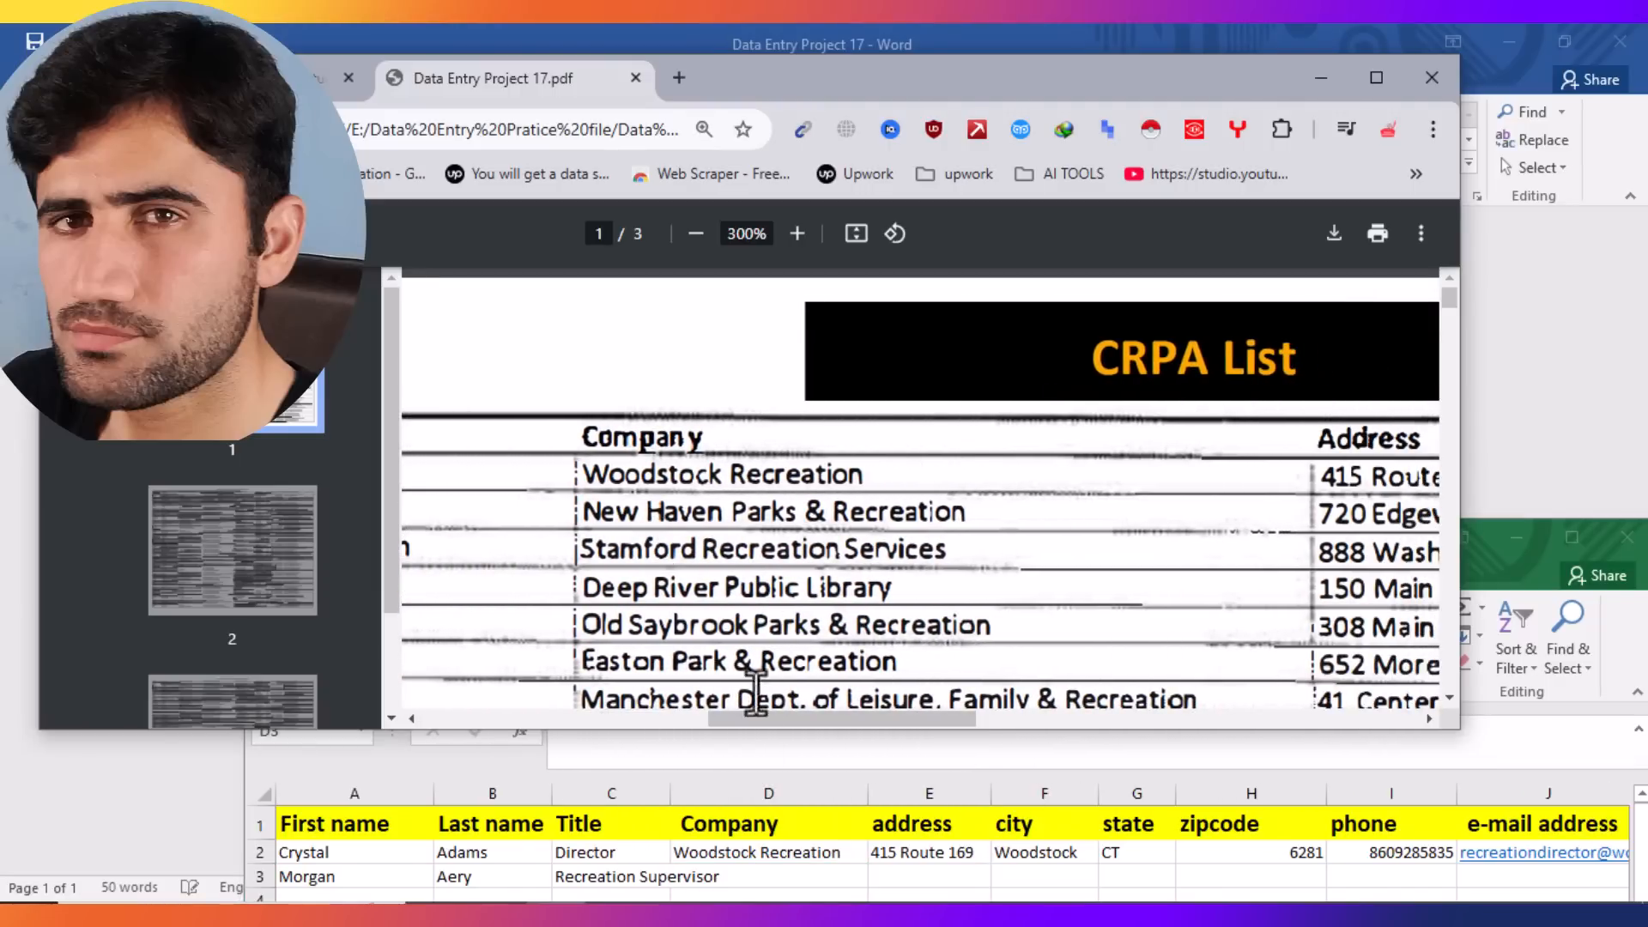
click(736, 915)
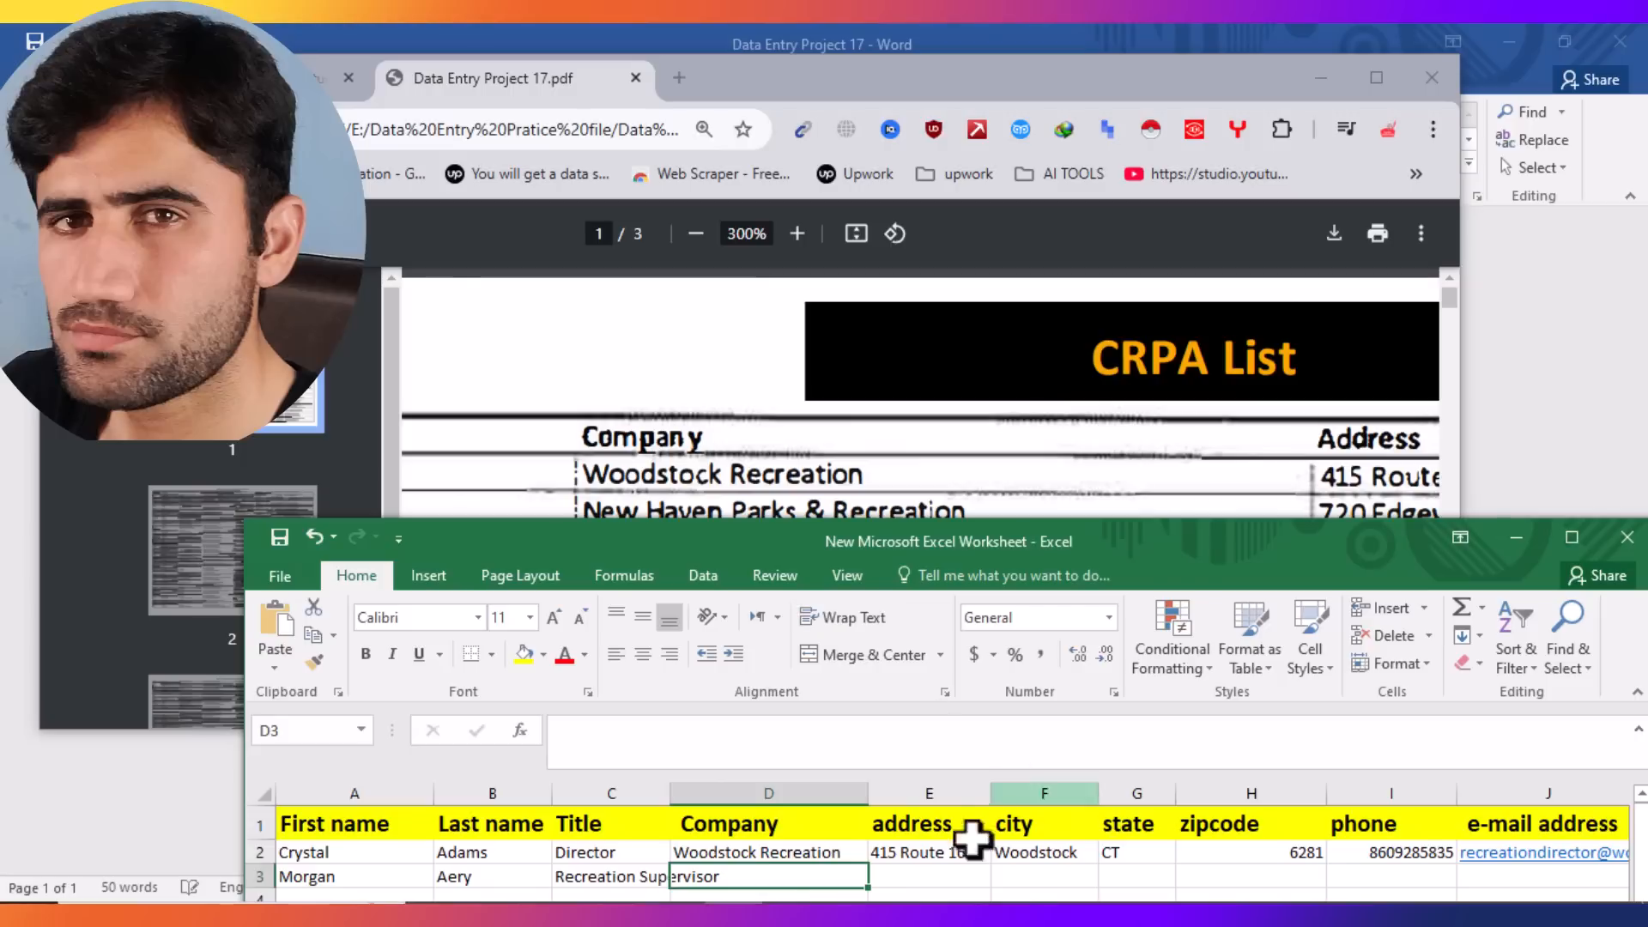
double_click(725, 876)
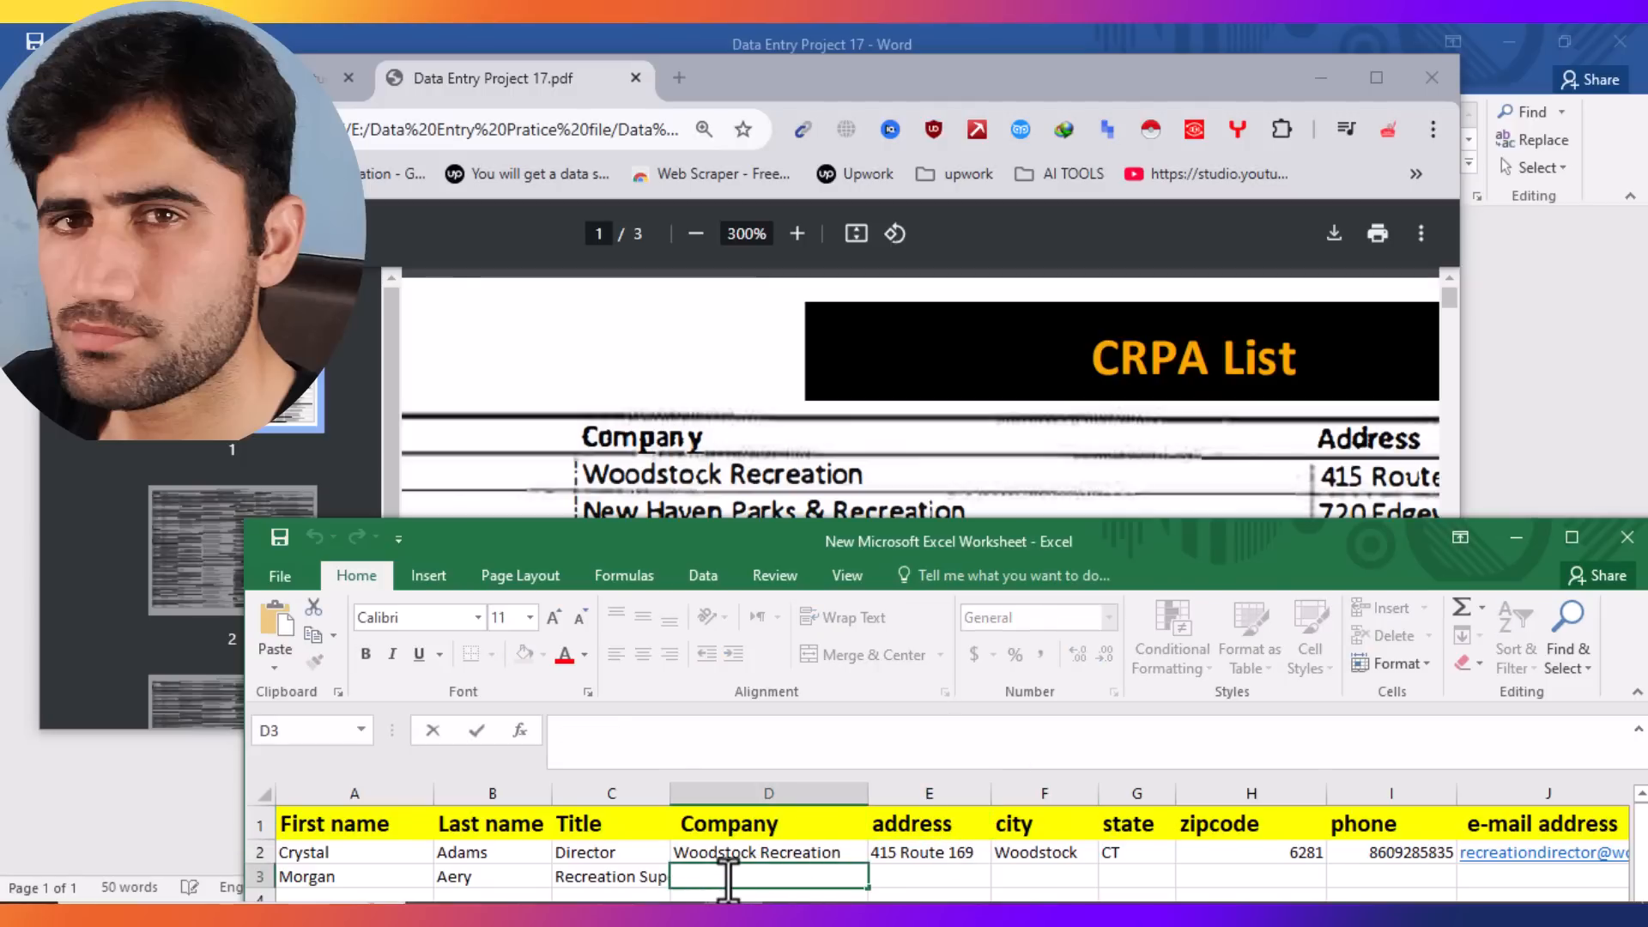
text(New Haven Parks )
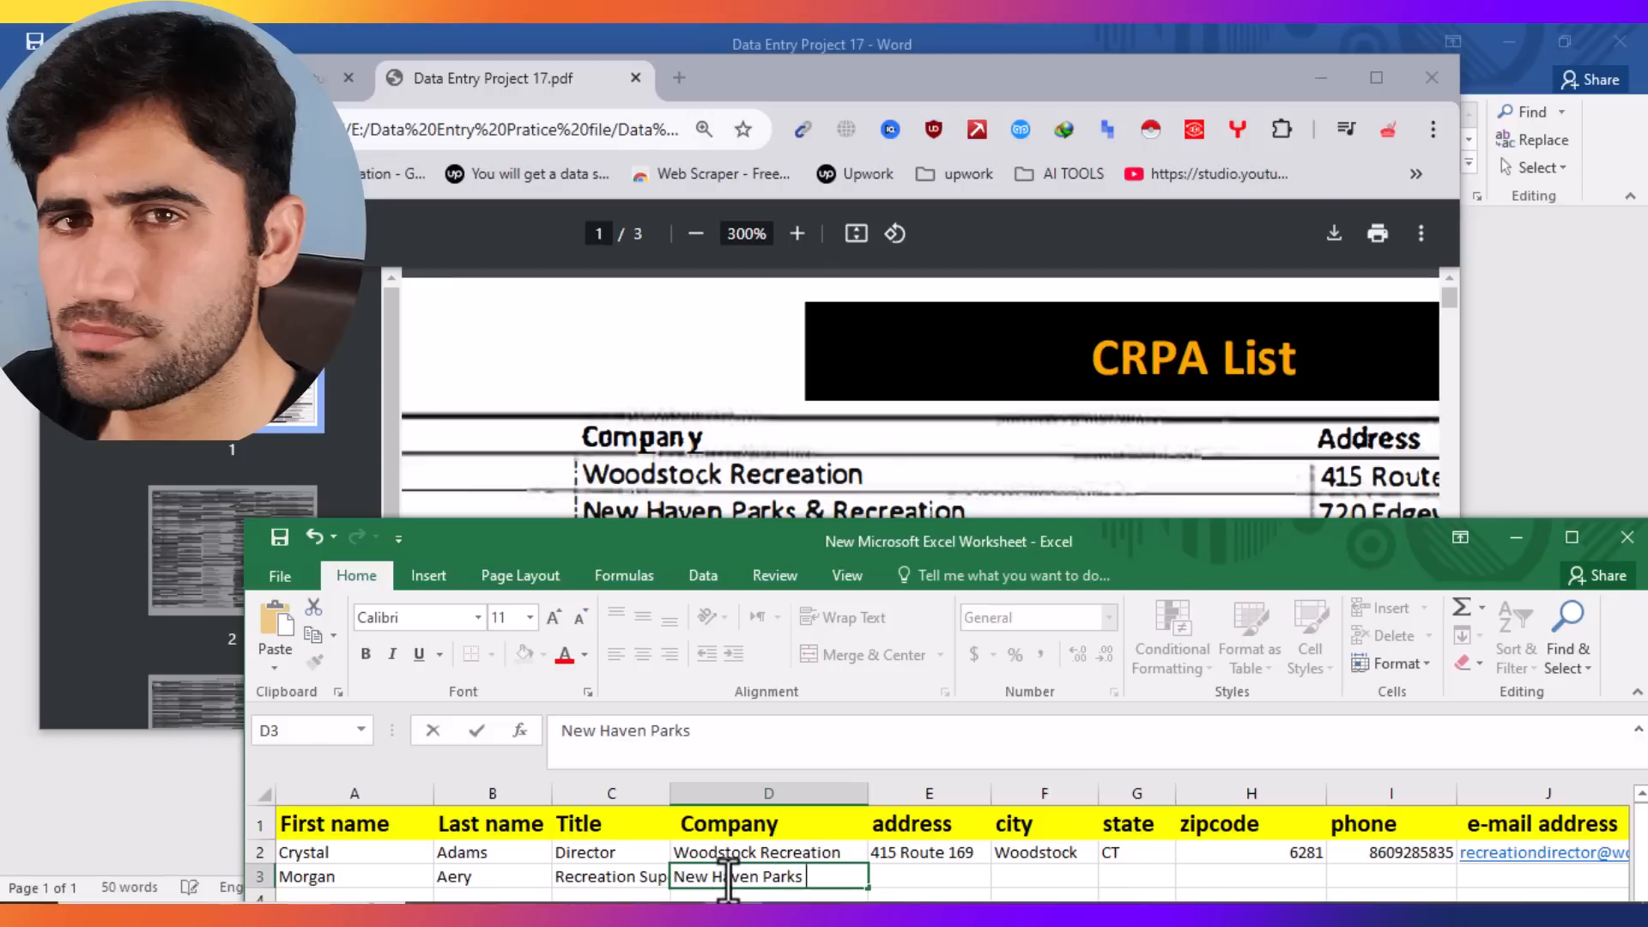
text(& Recrea)
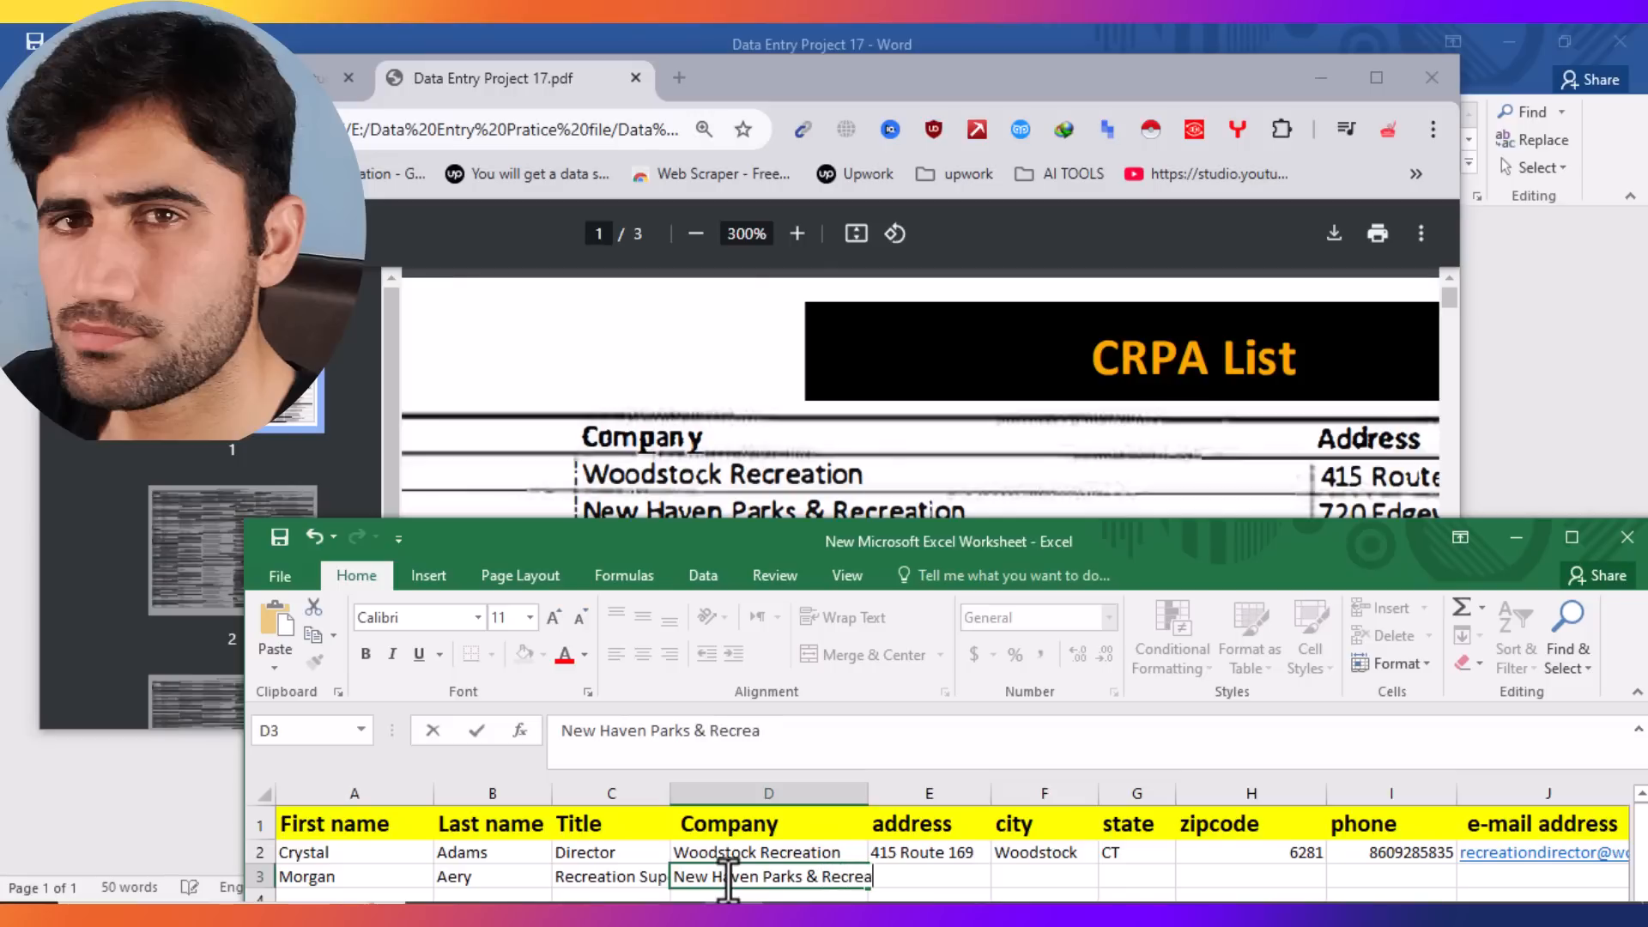
text(tion)
key(Tab)
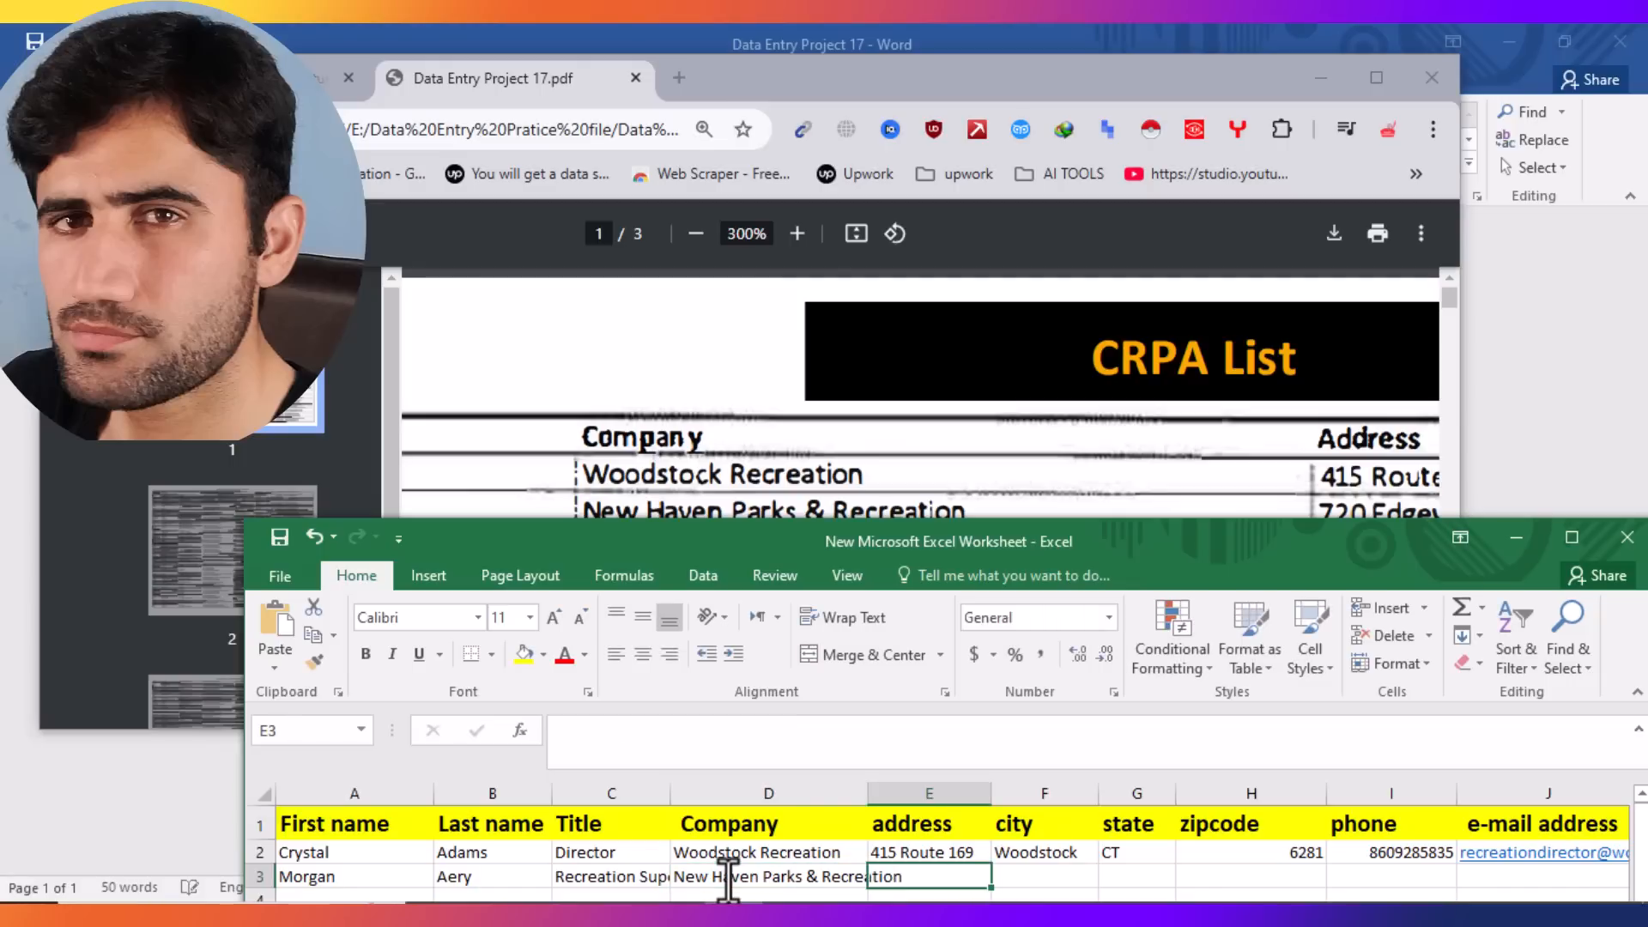
click(987, 506)
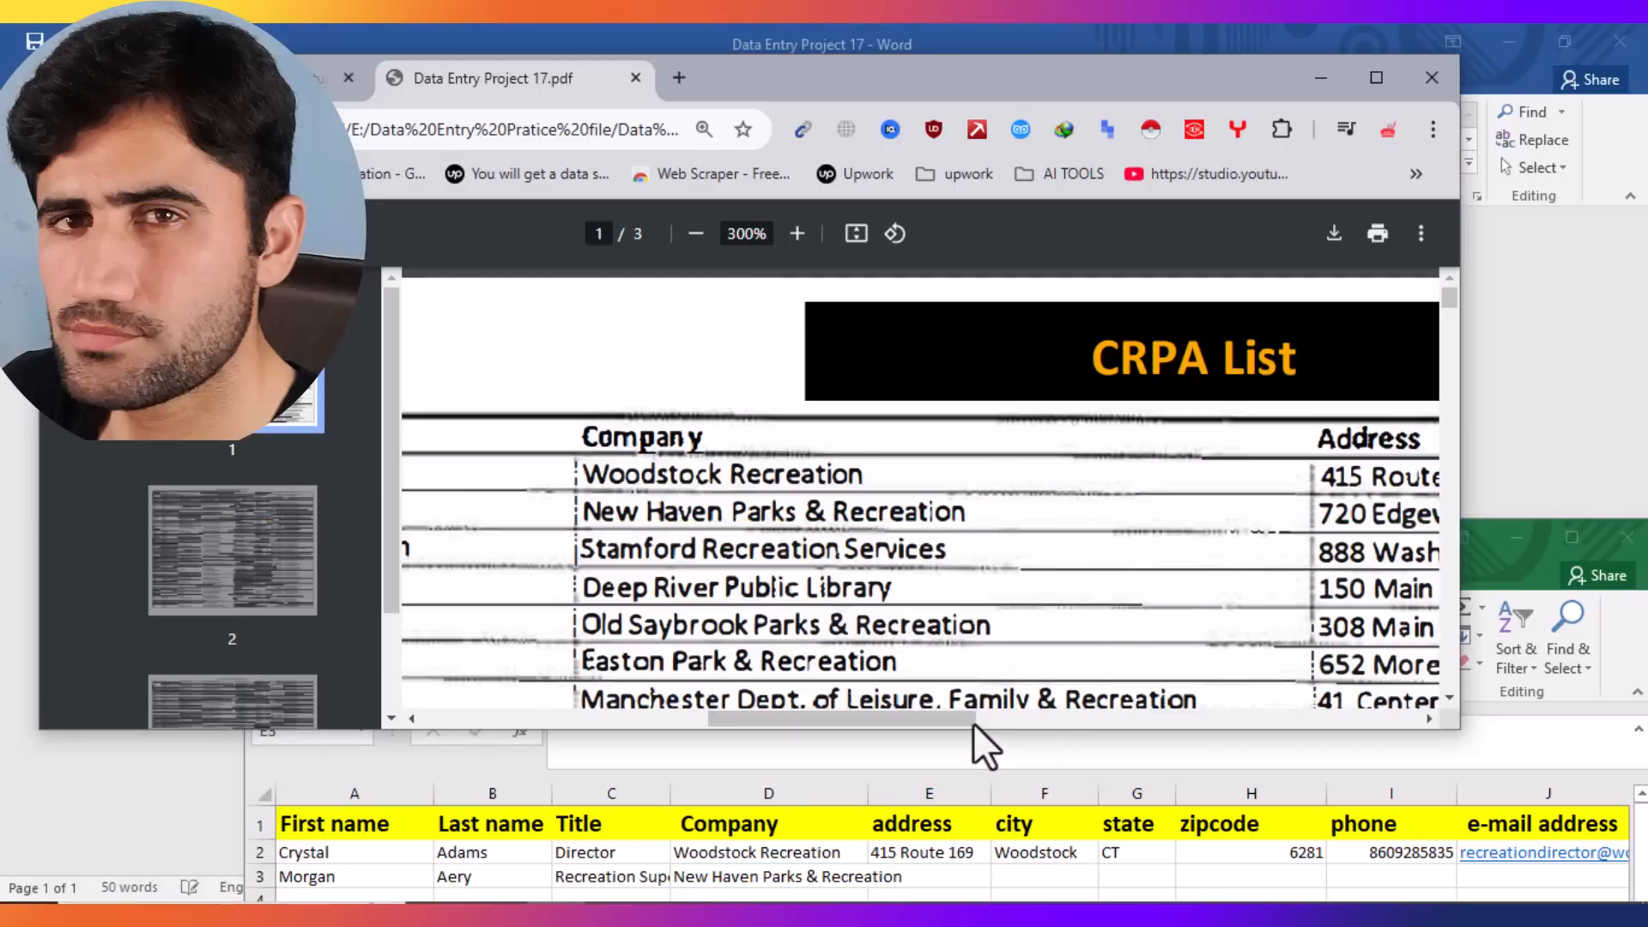
drag(966, 723, 1188, 724)
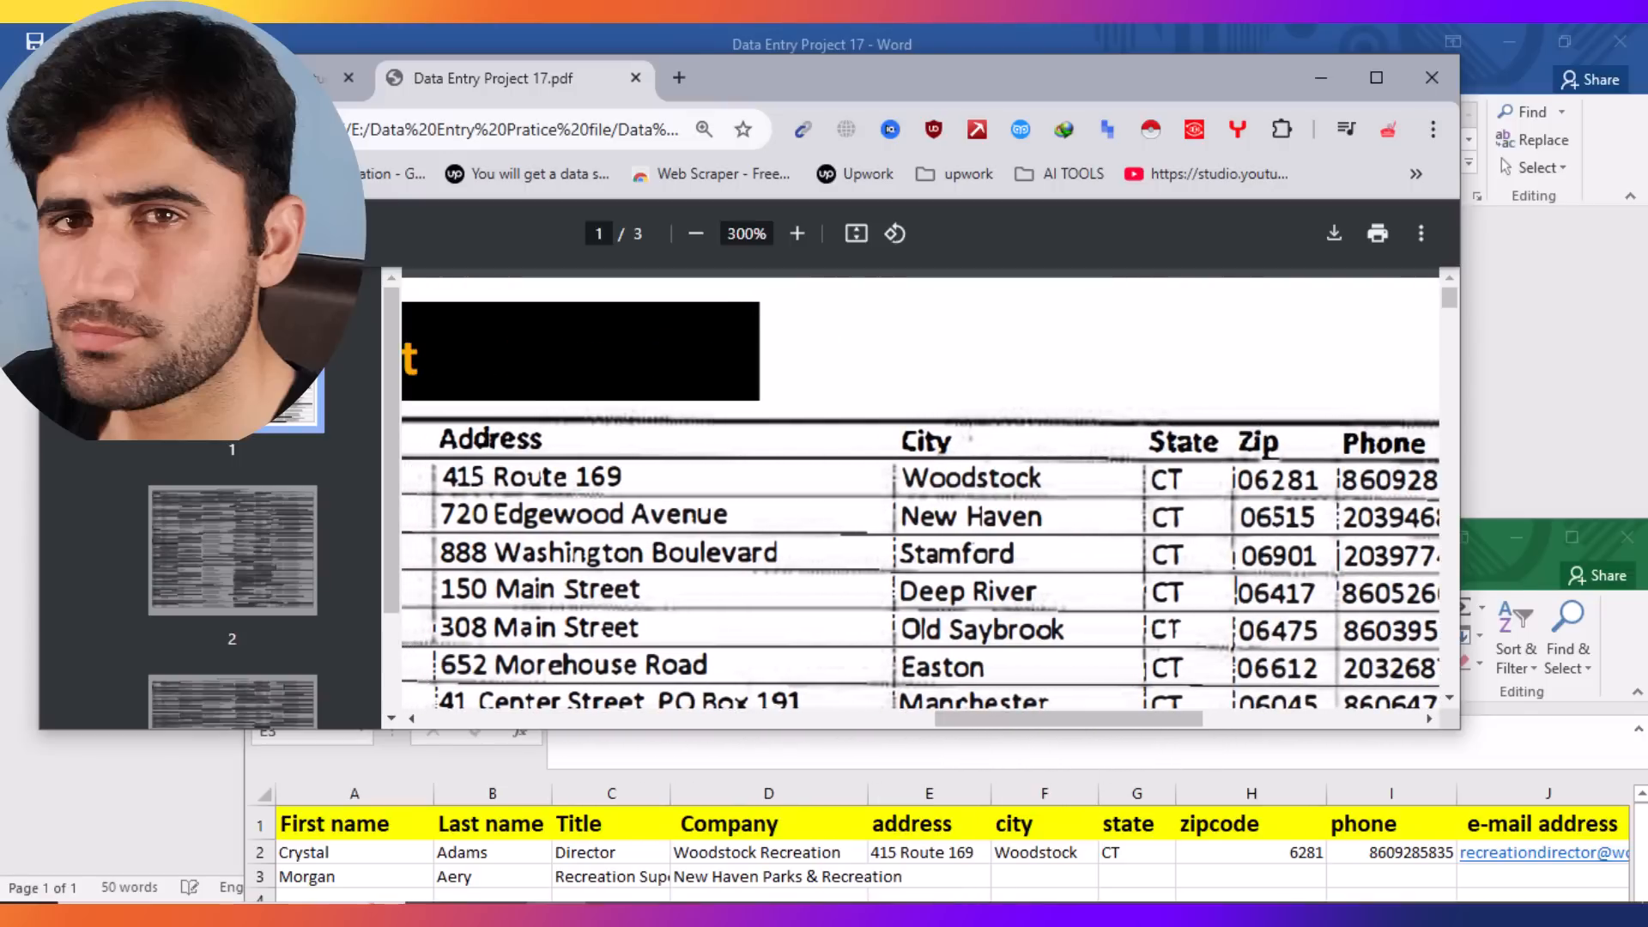
click(736, 913)
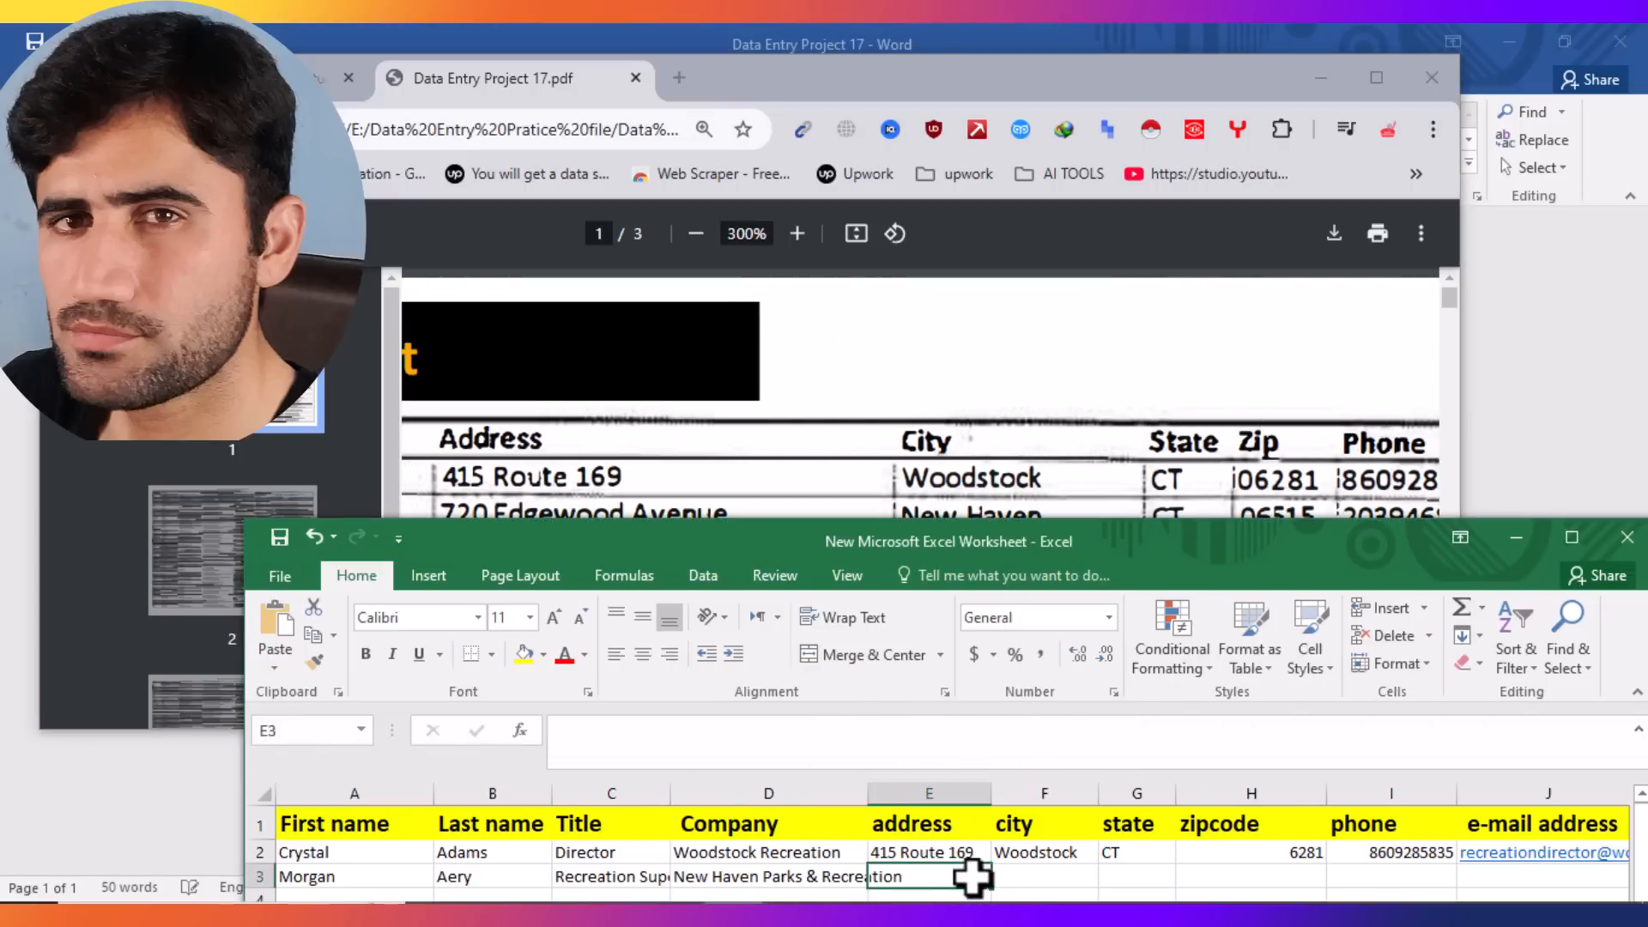
double_click(937, 878)
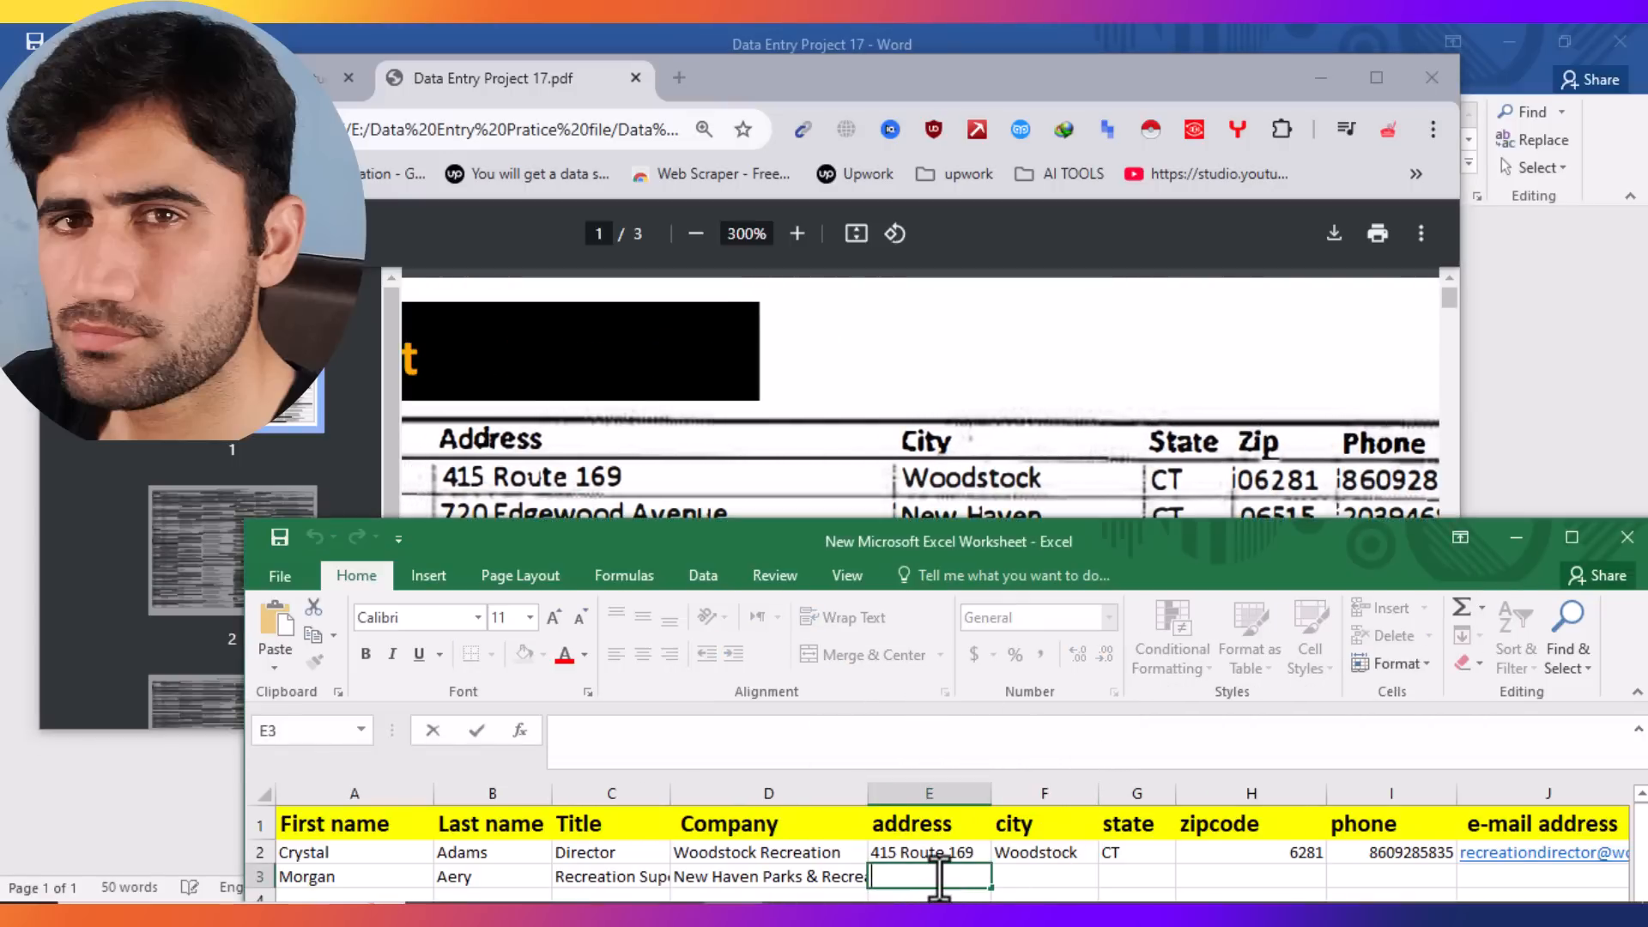
text(720)
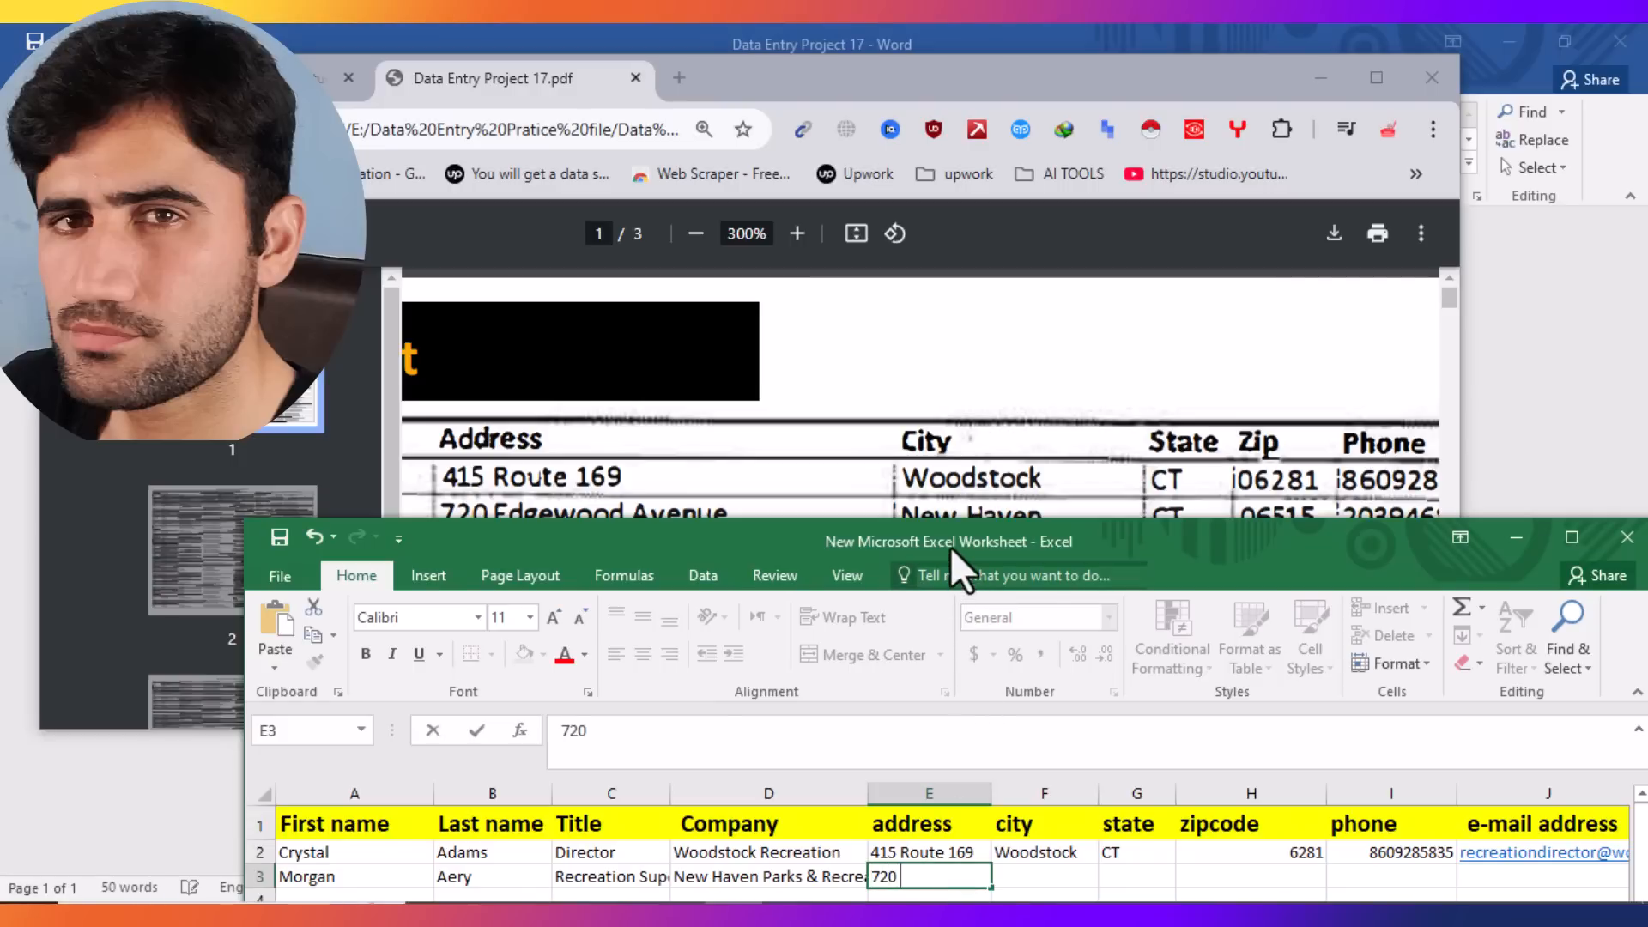
drag(950, 546, 934, 560)
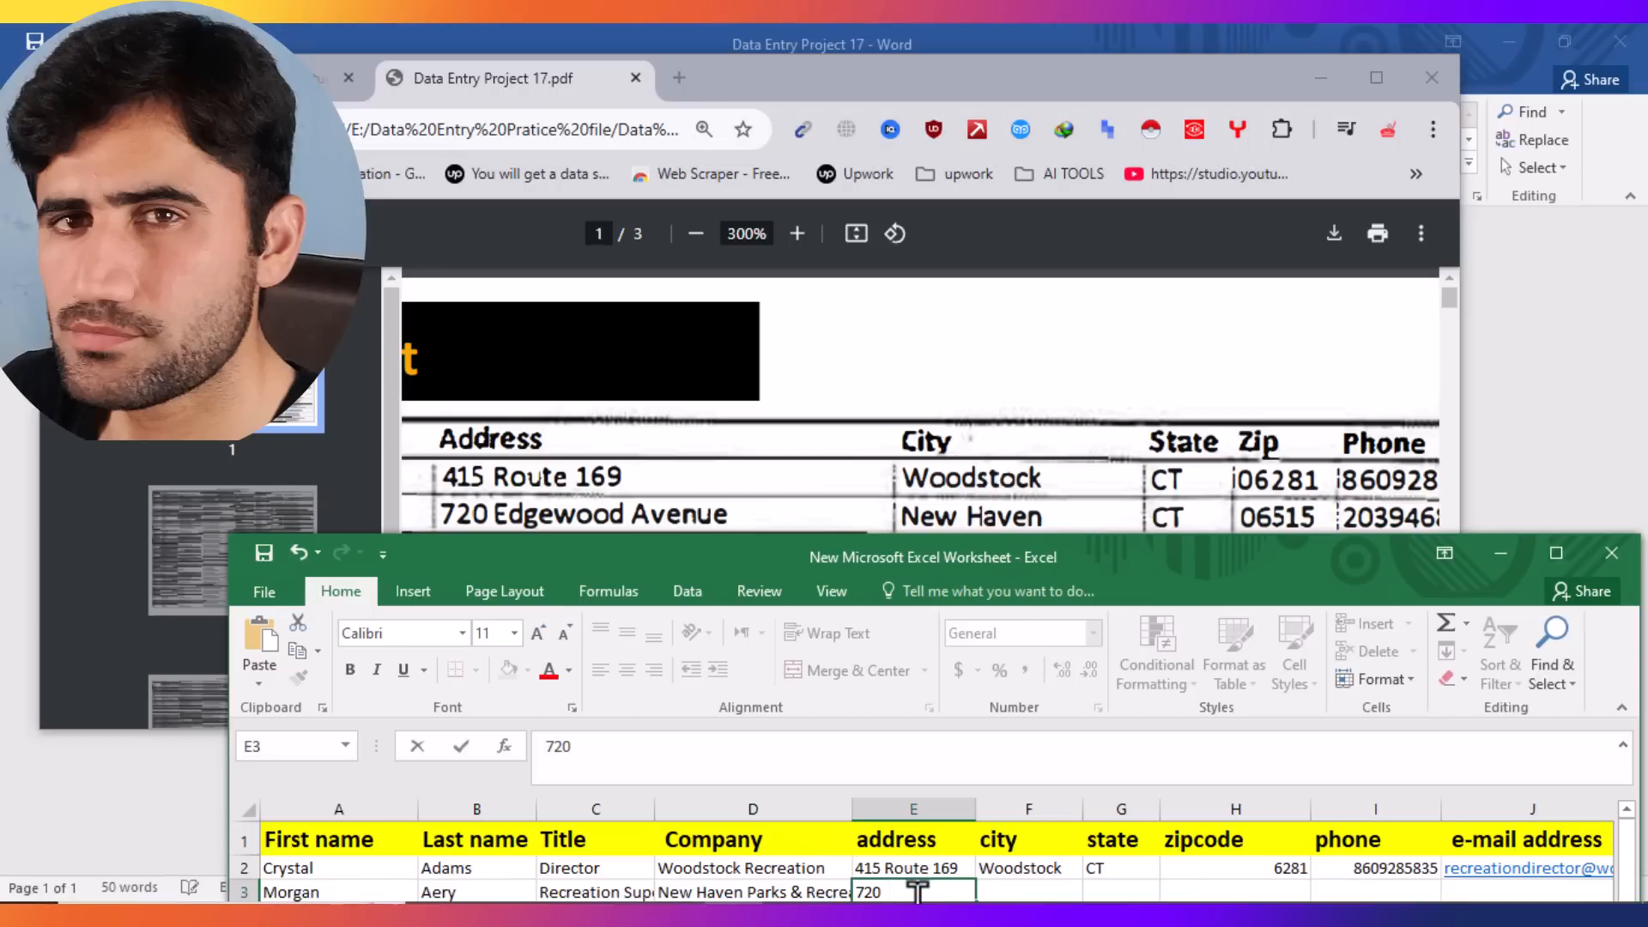
text(dgewood)
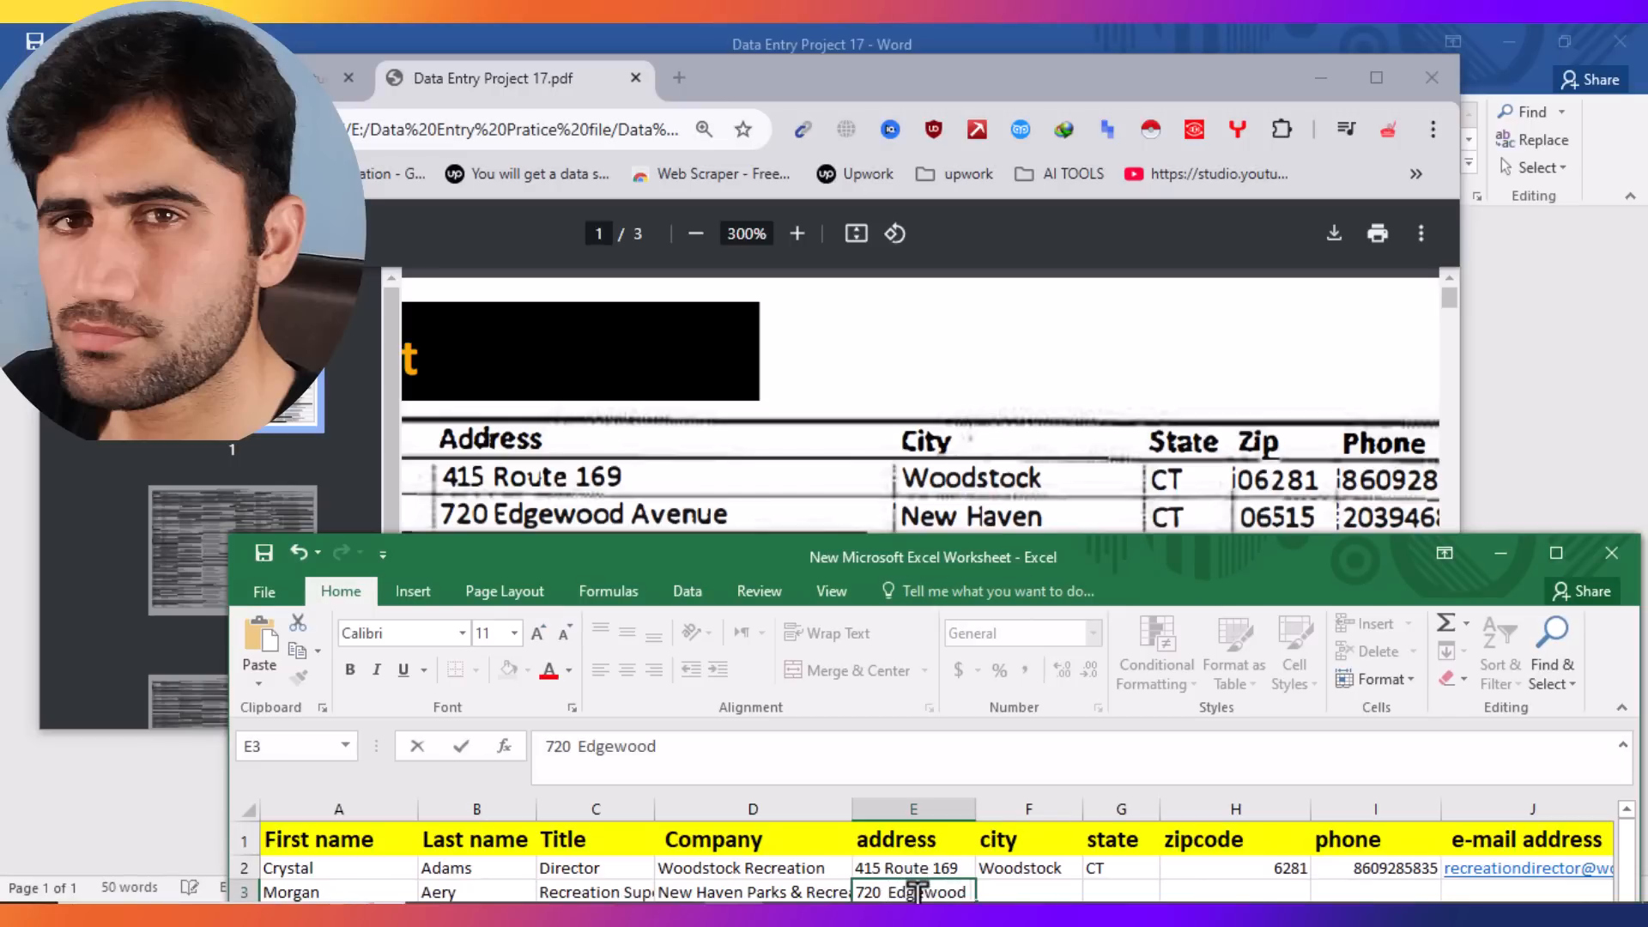
text( Avenue)
Step: Enter New Haven as the row 3 city in cell F3
click(1114, 870)
click(1007, 890)
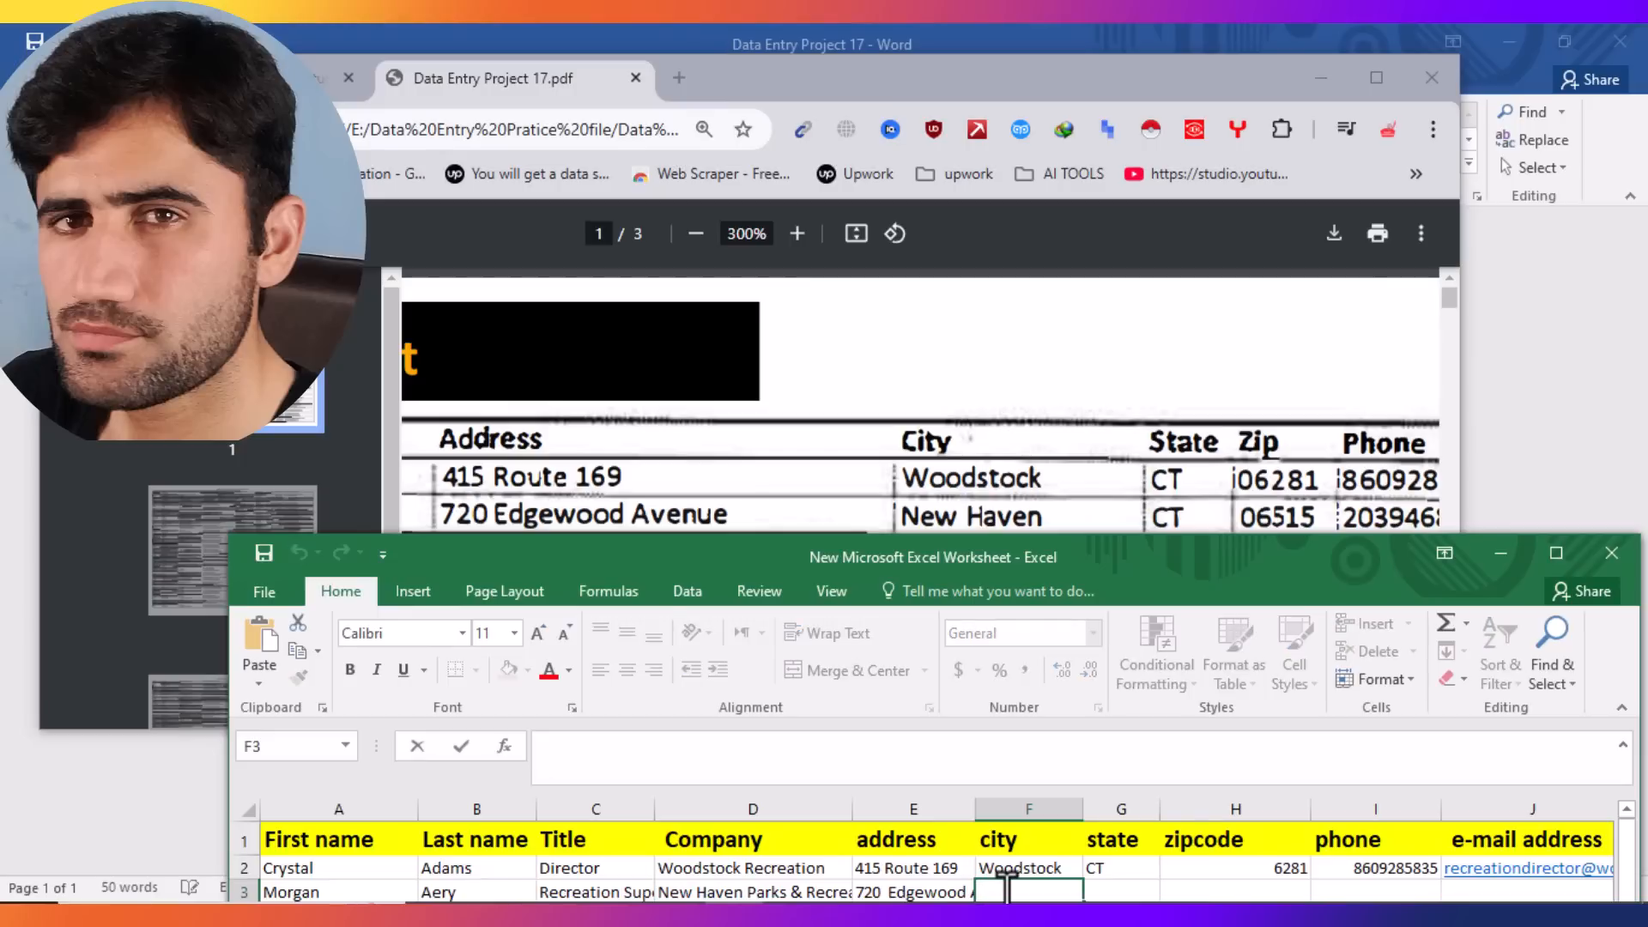
text(New Haven)
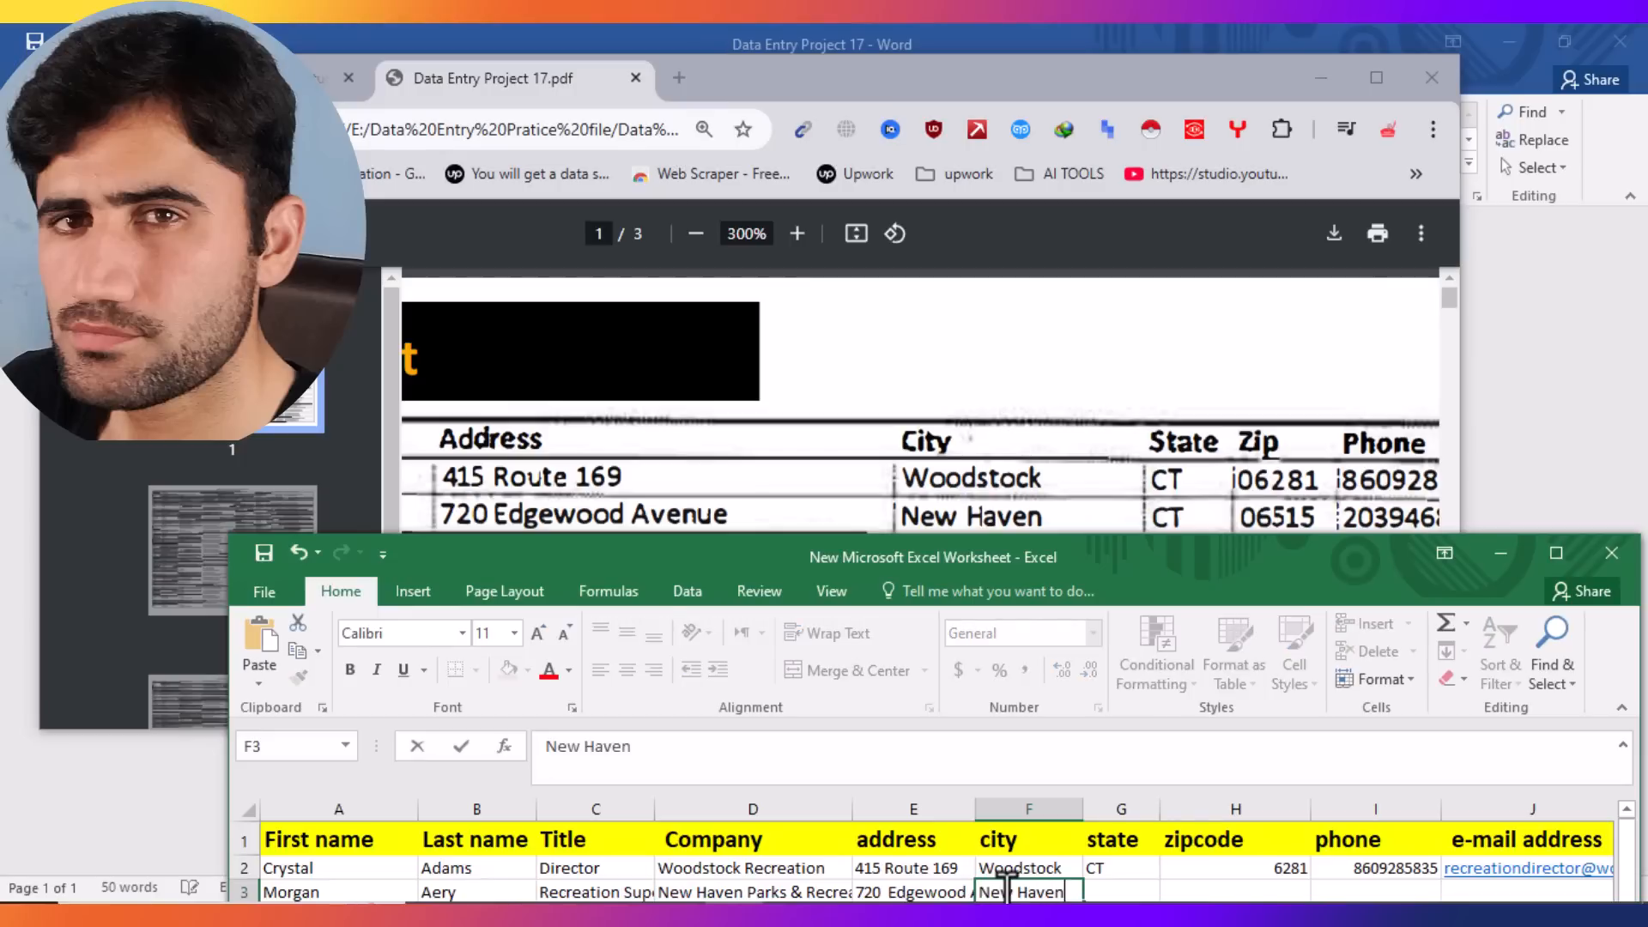
click(1258, 891)
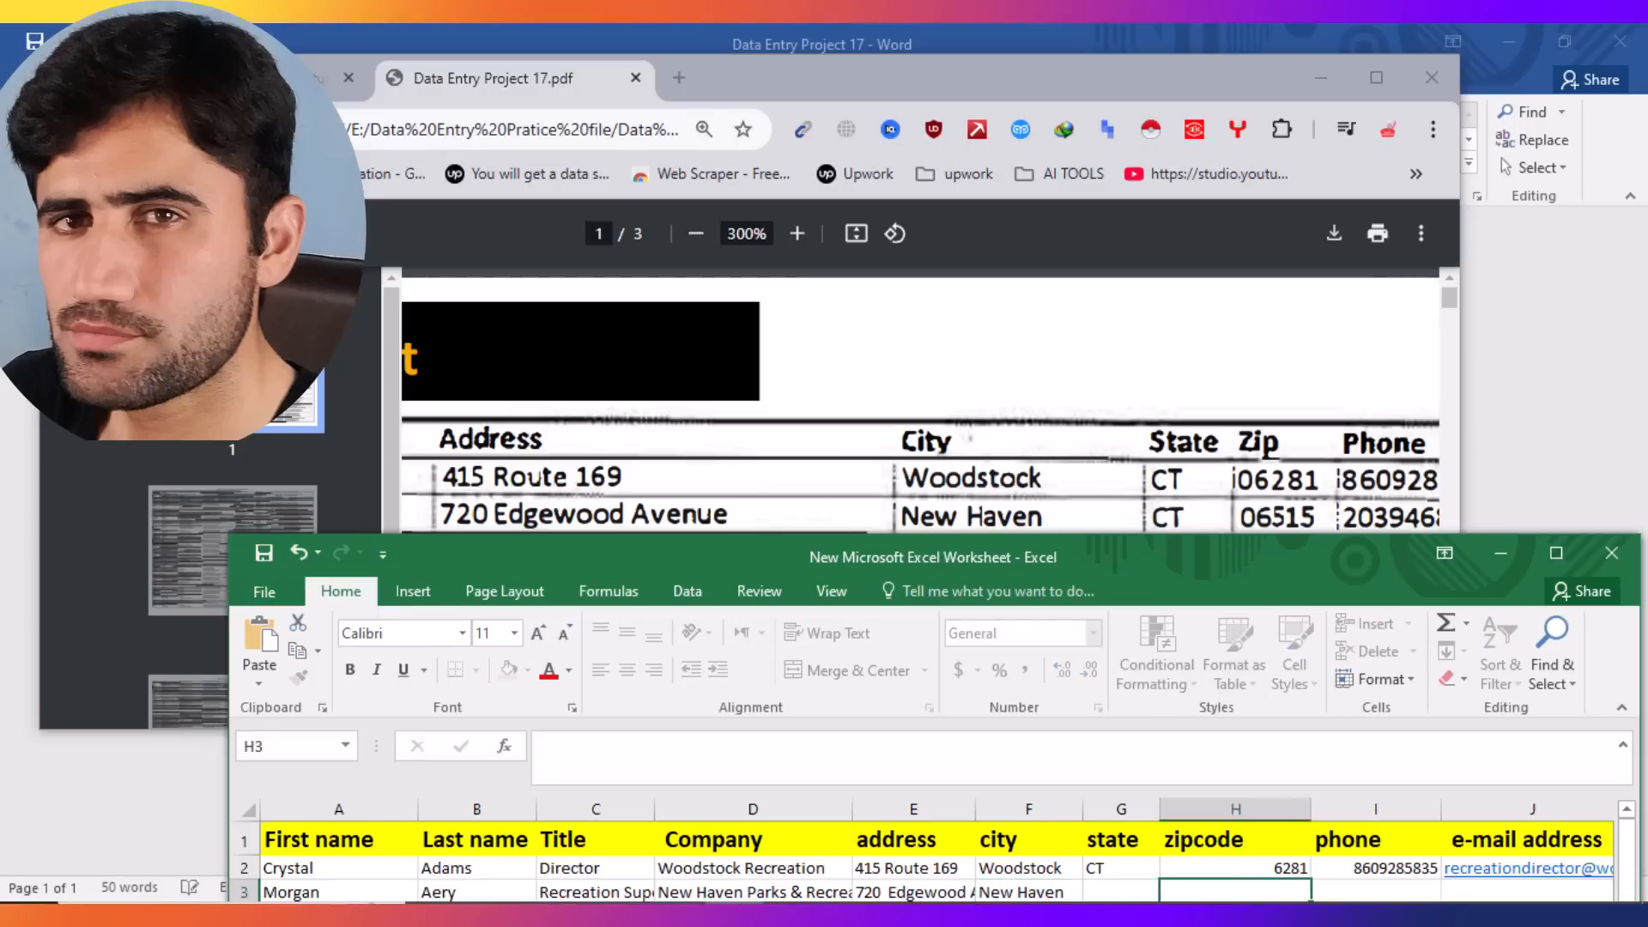
Step: Enter state CT in G3 and zipcode 06515 in H3
double_click(1112, 891)
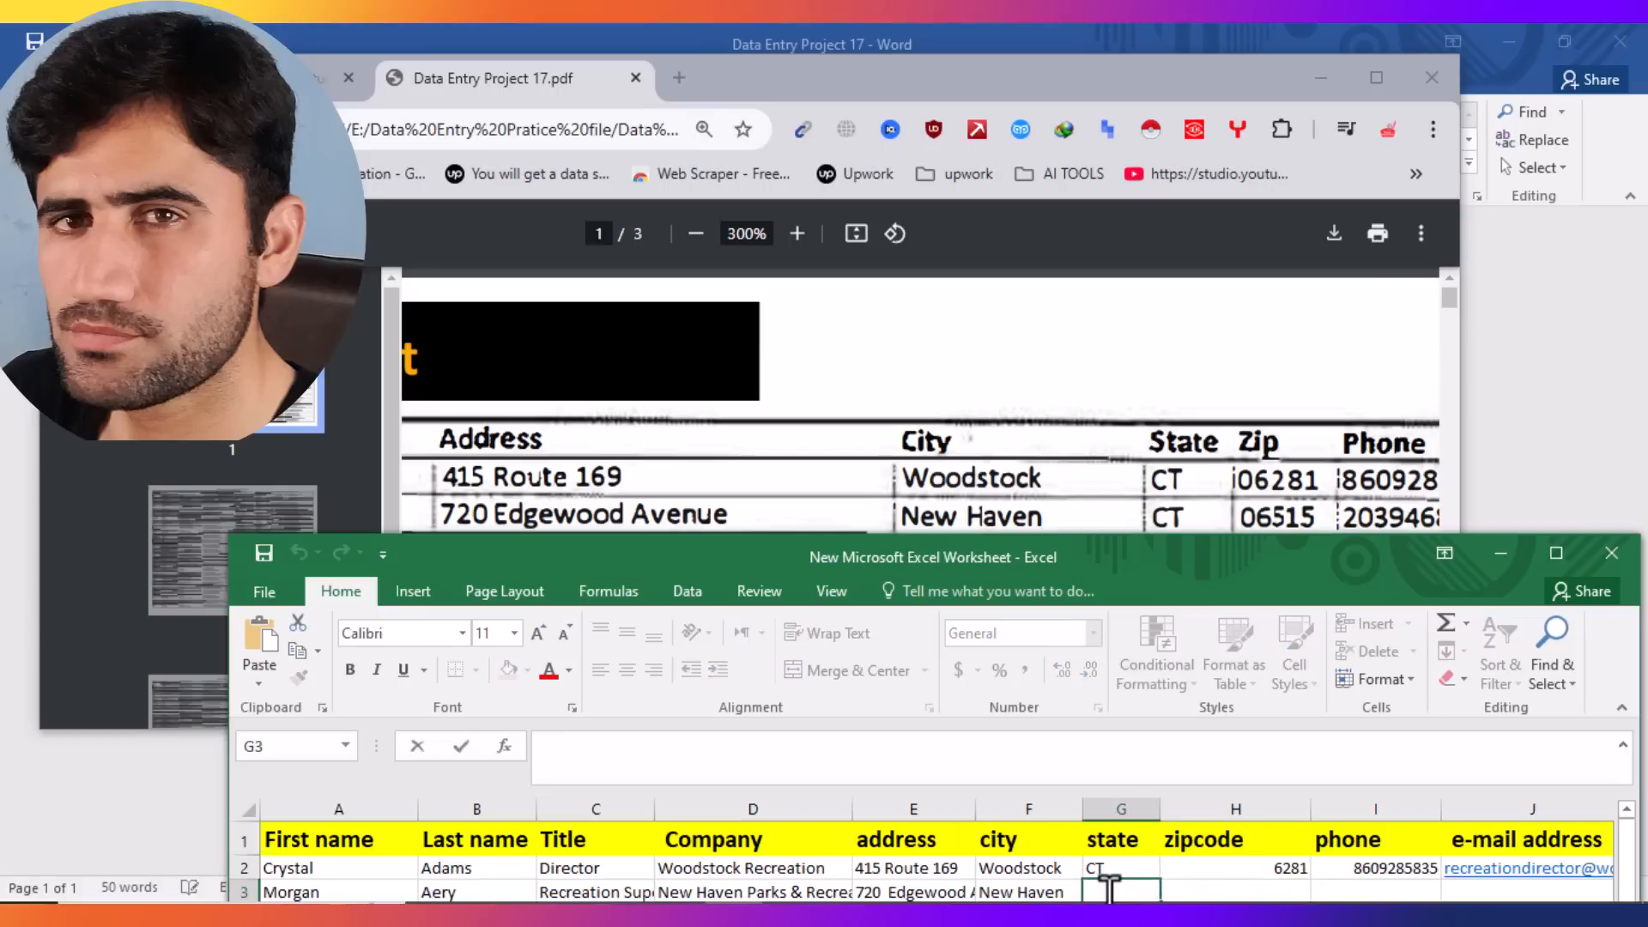
text(CT)
click(1395, 869)
double_click(1198, 892)
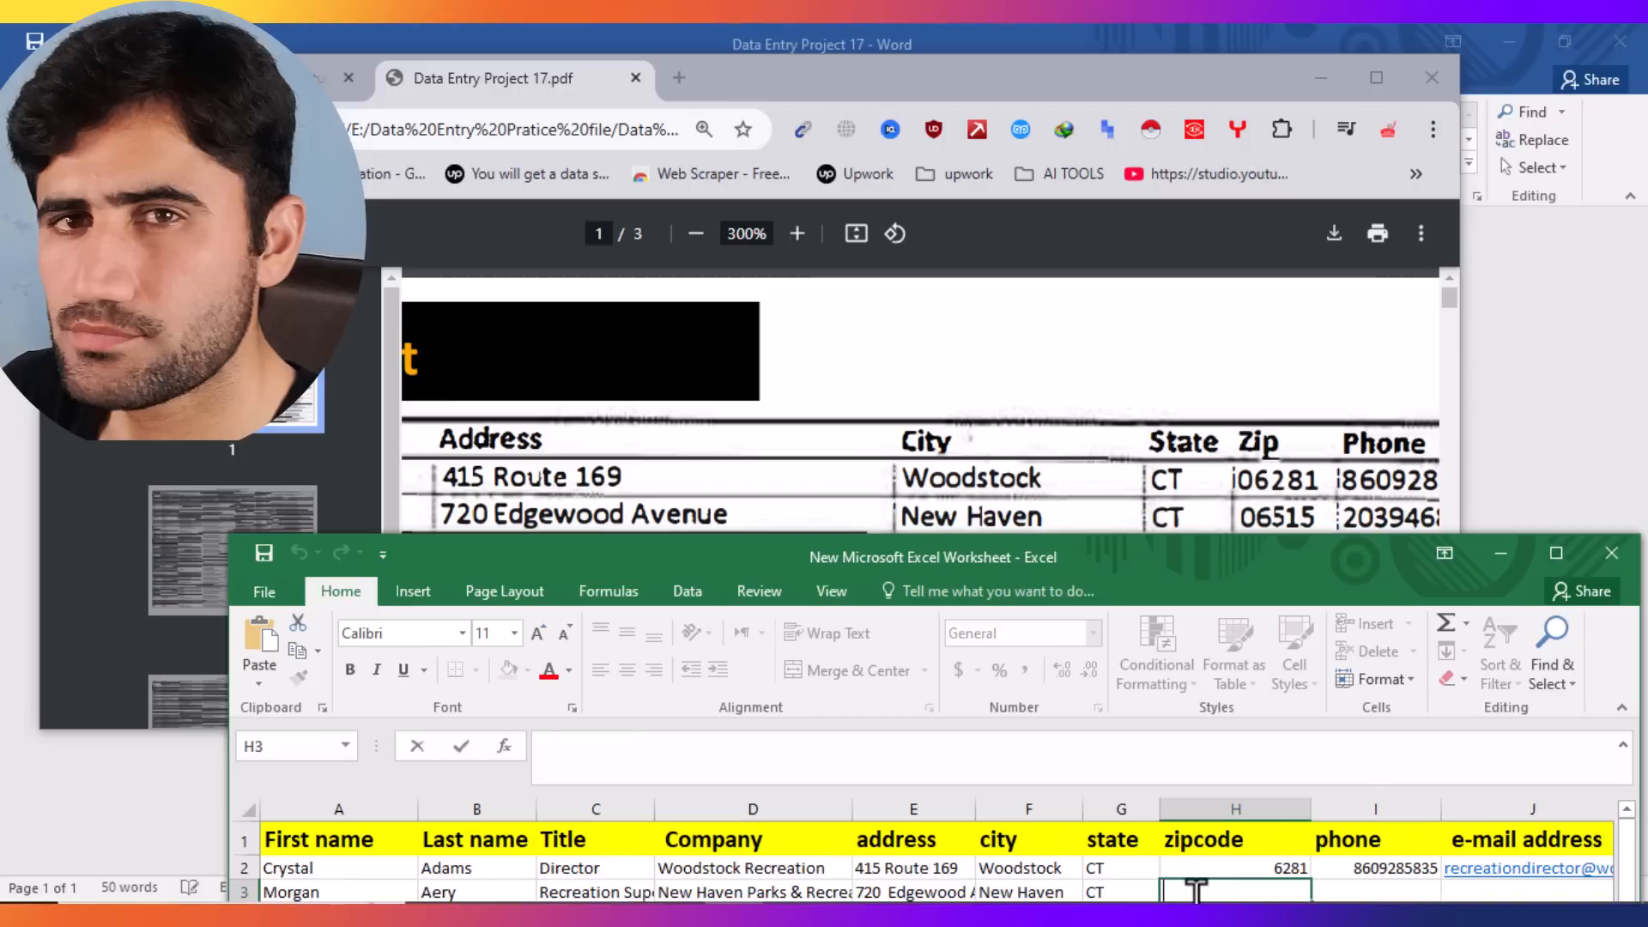
text(06515)
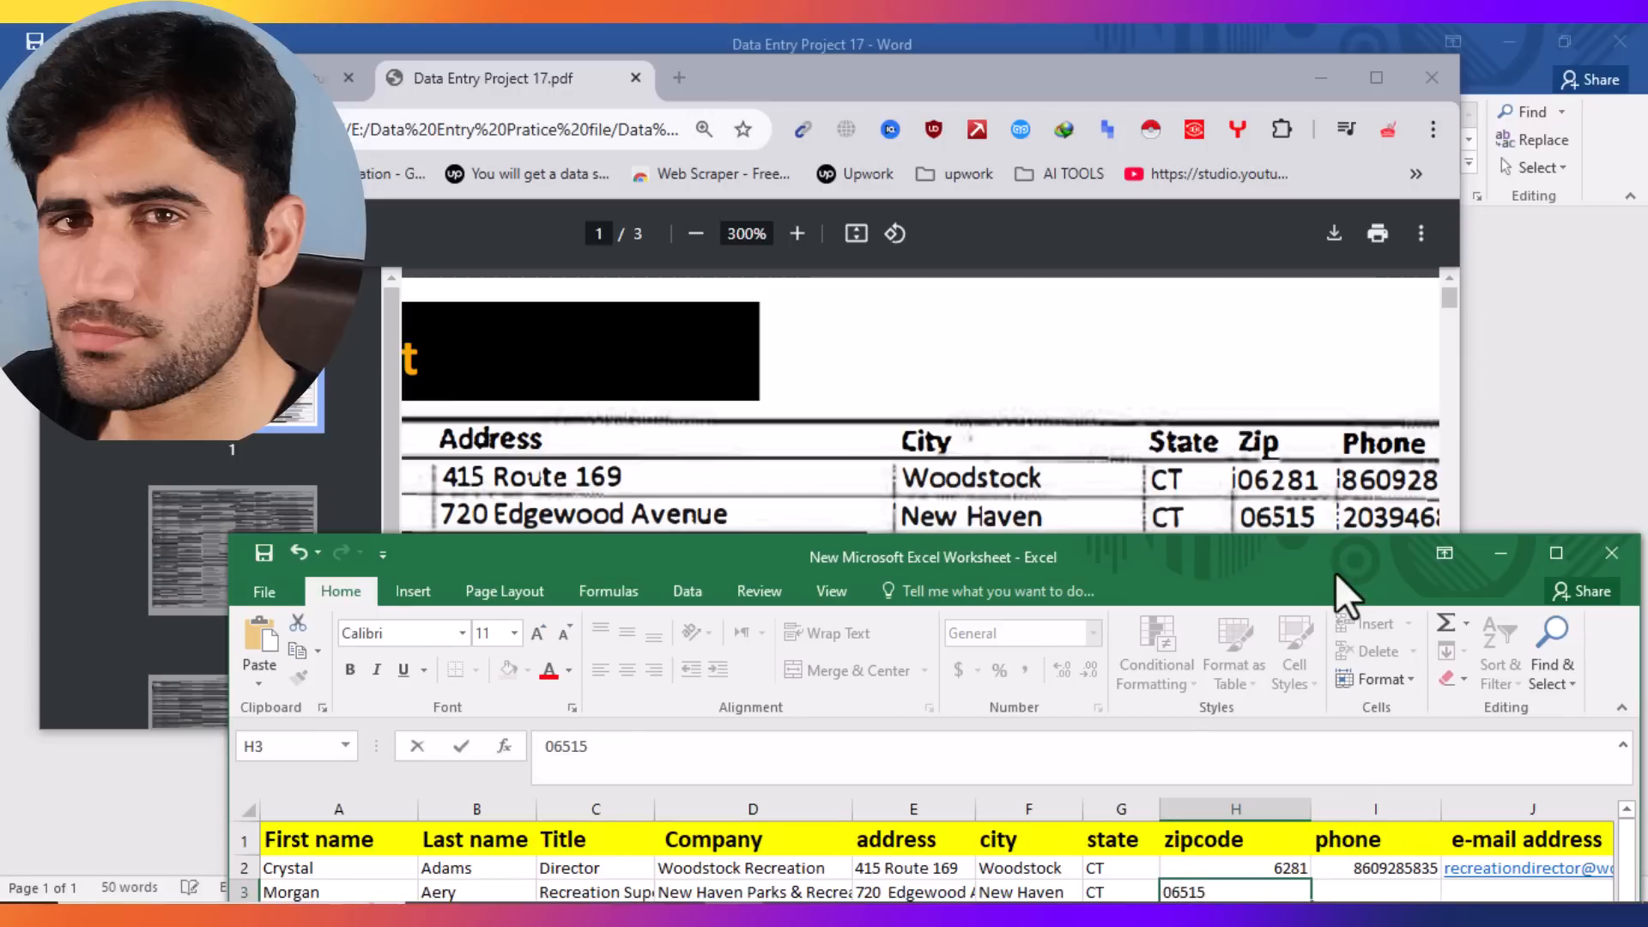
drag(1335, 574, 1126, 624)
double_click(1146, 515)
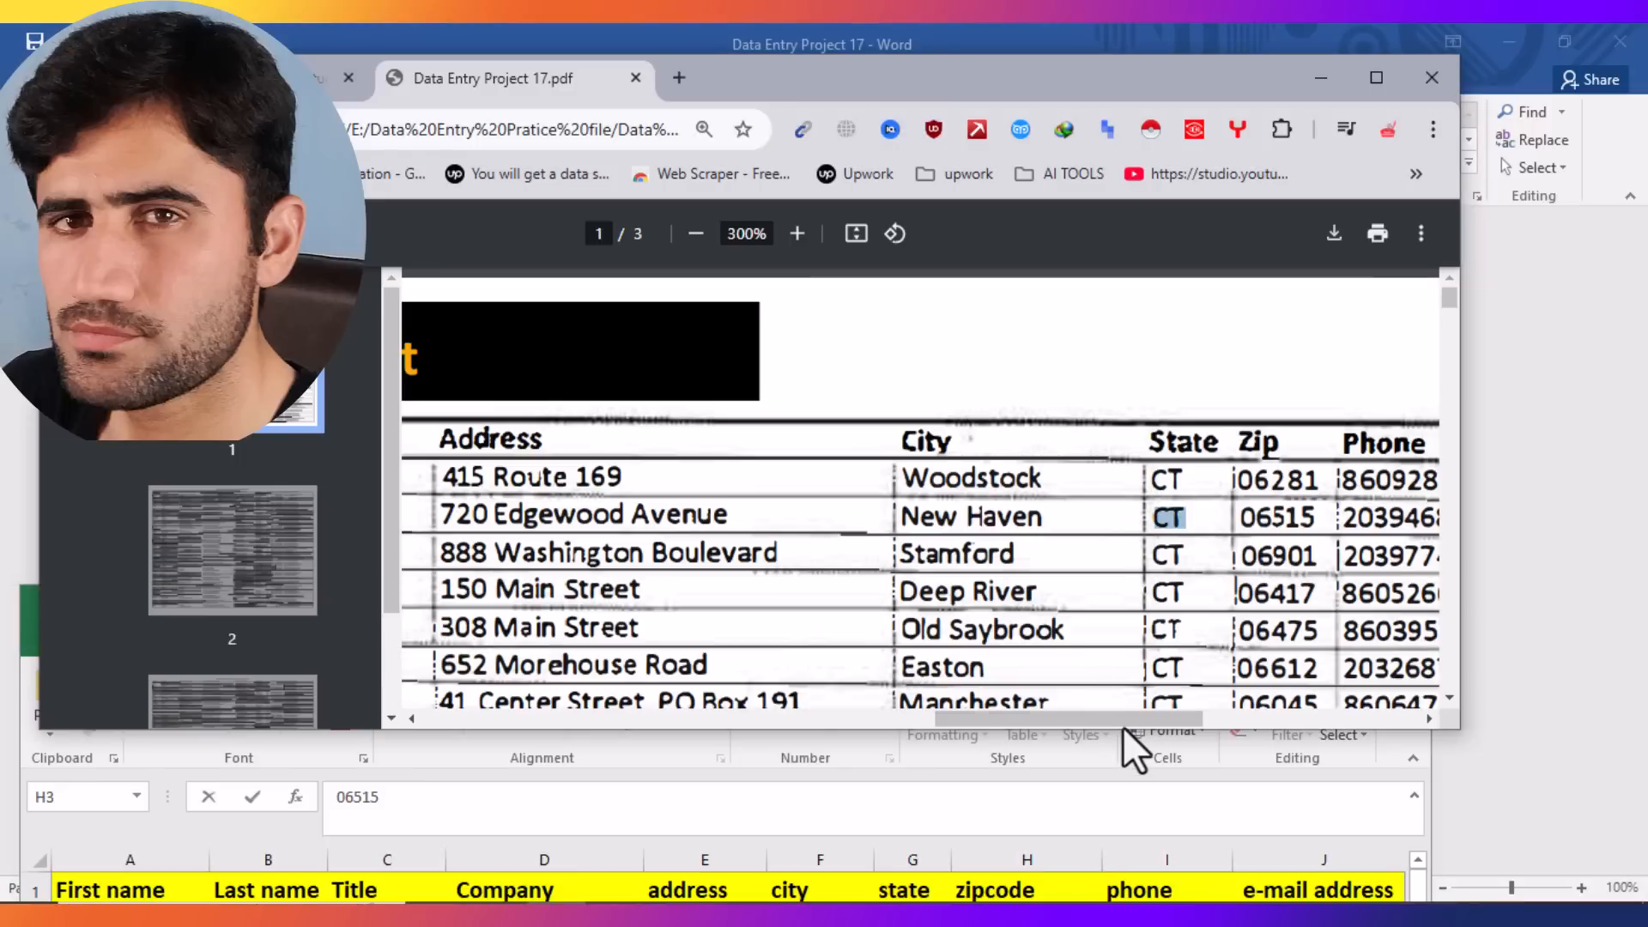
Step: Copy the New Haven contact's phone number from the PDF and paste it into I3
drag(1125, 725, 1256, 724)
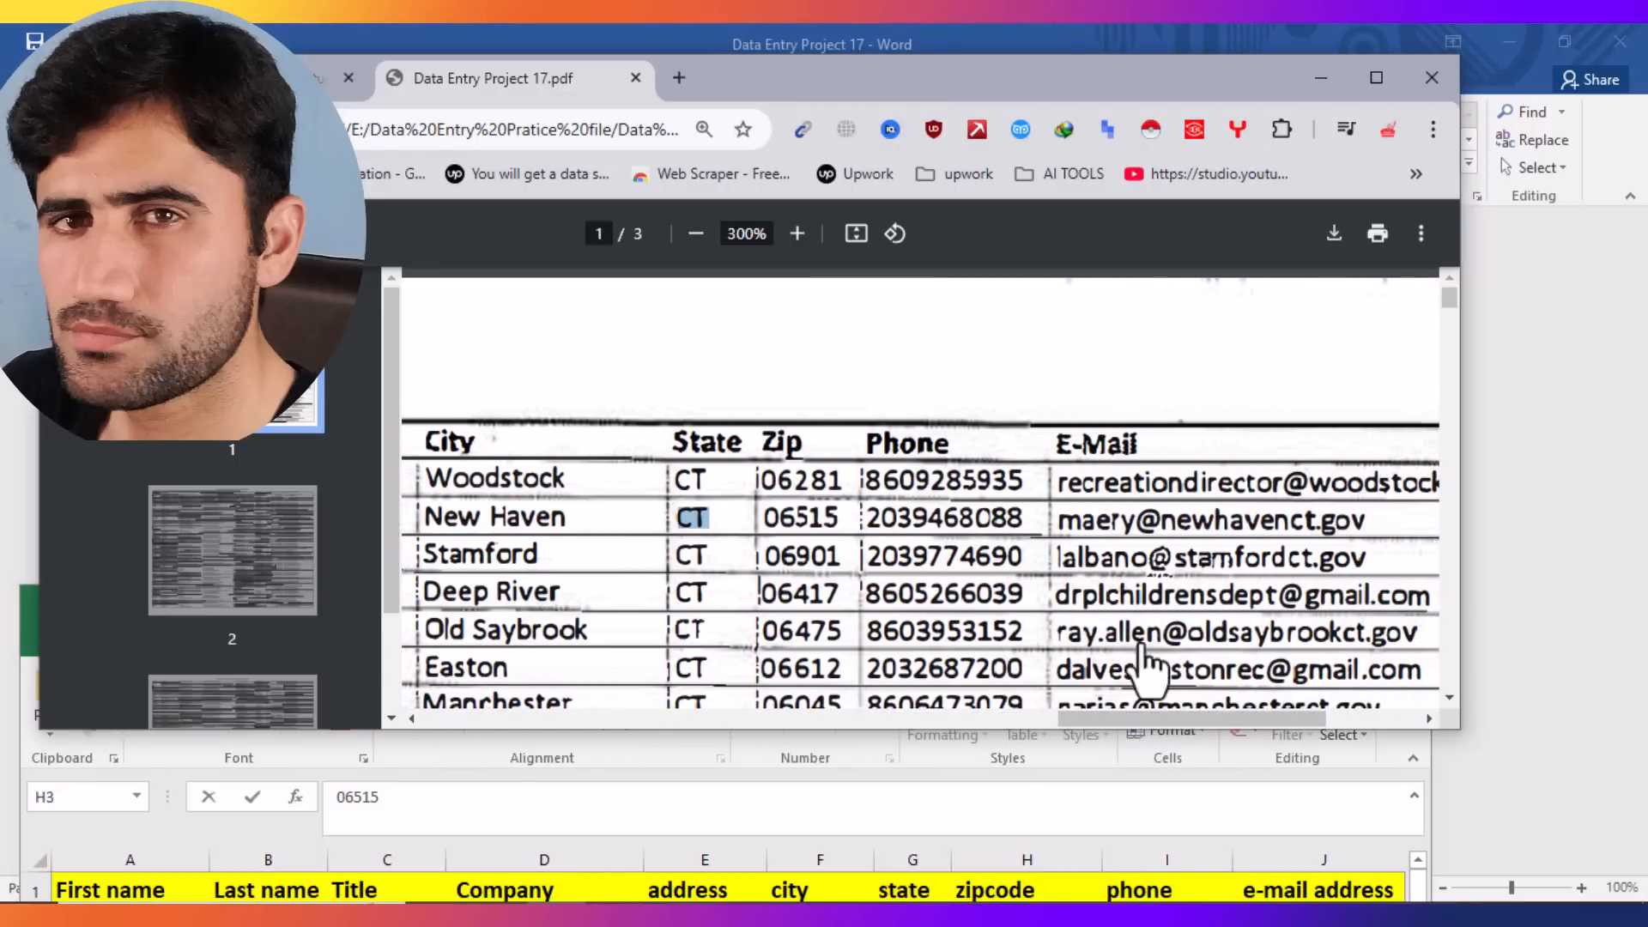
drag(1028, 510, 859, 520)
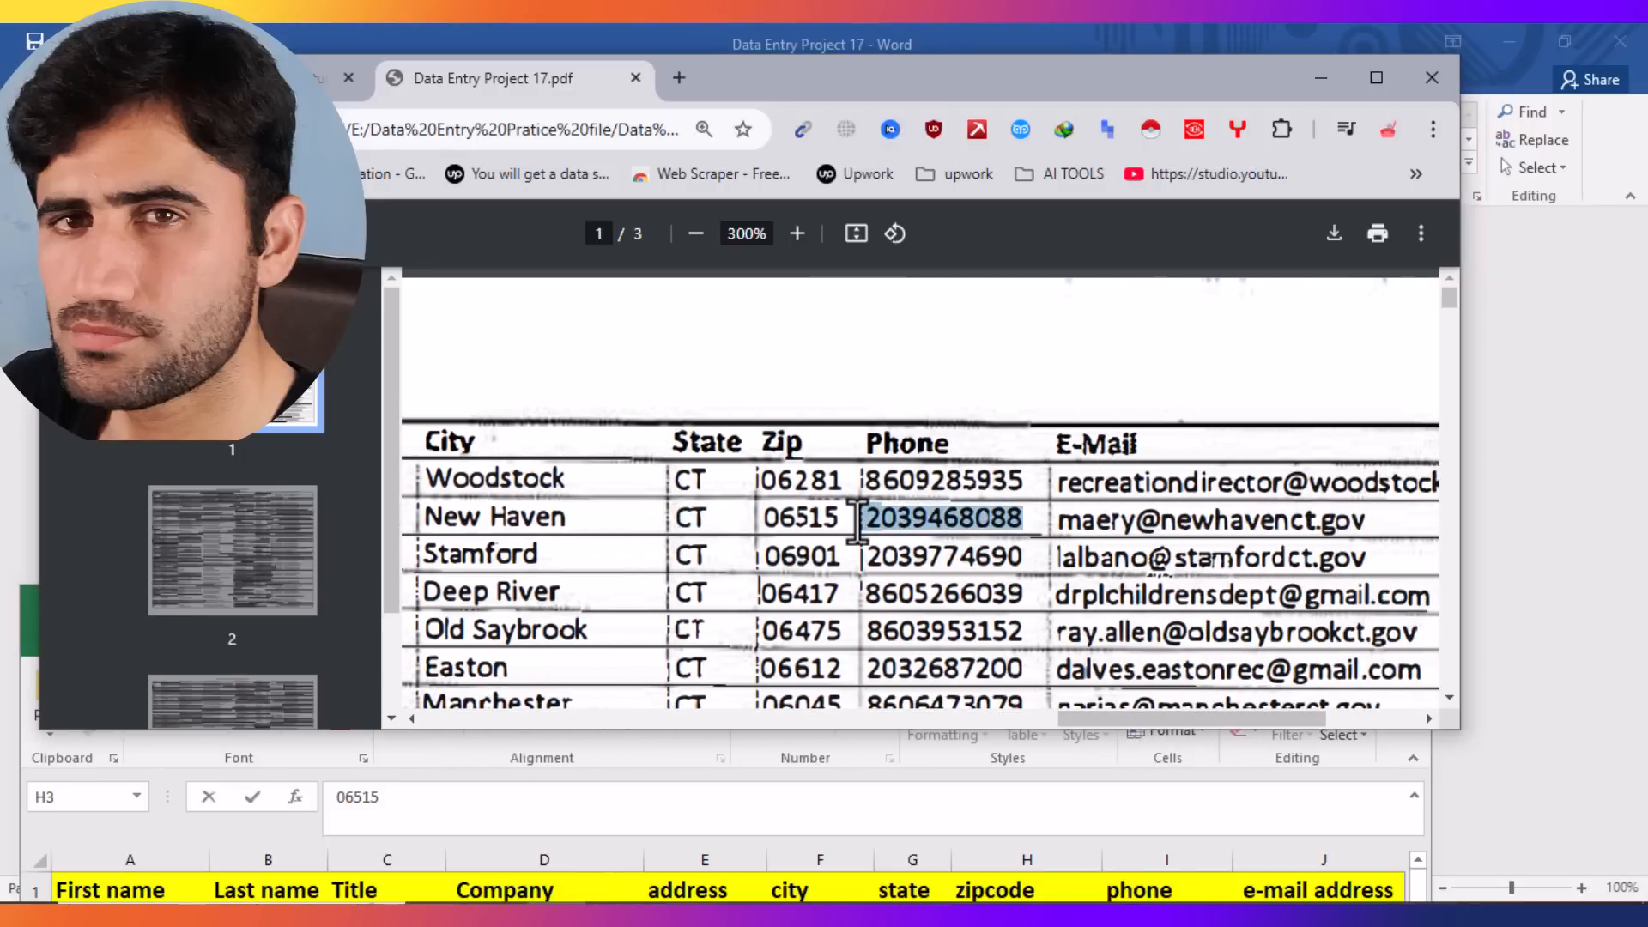
right_click(884, 514)
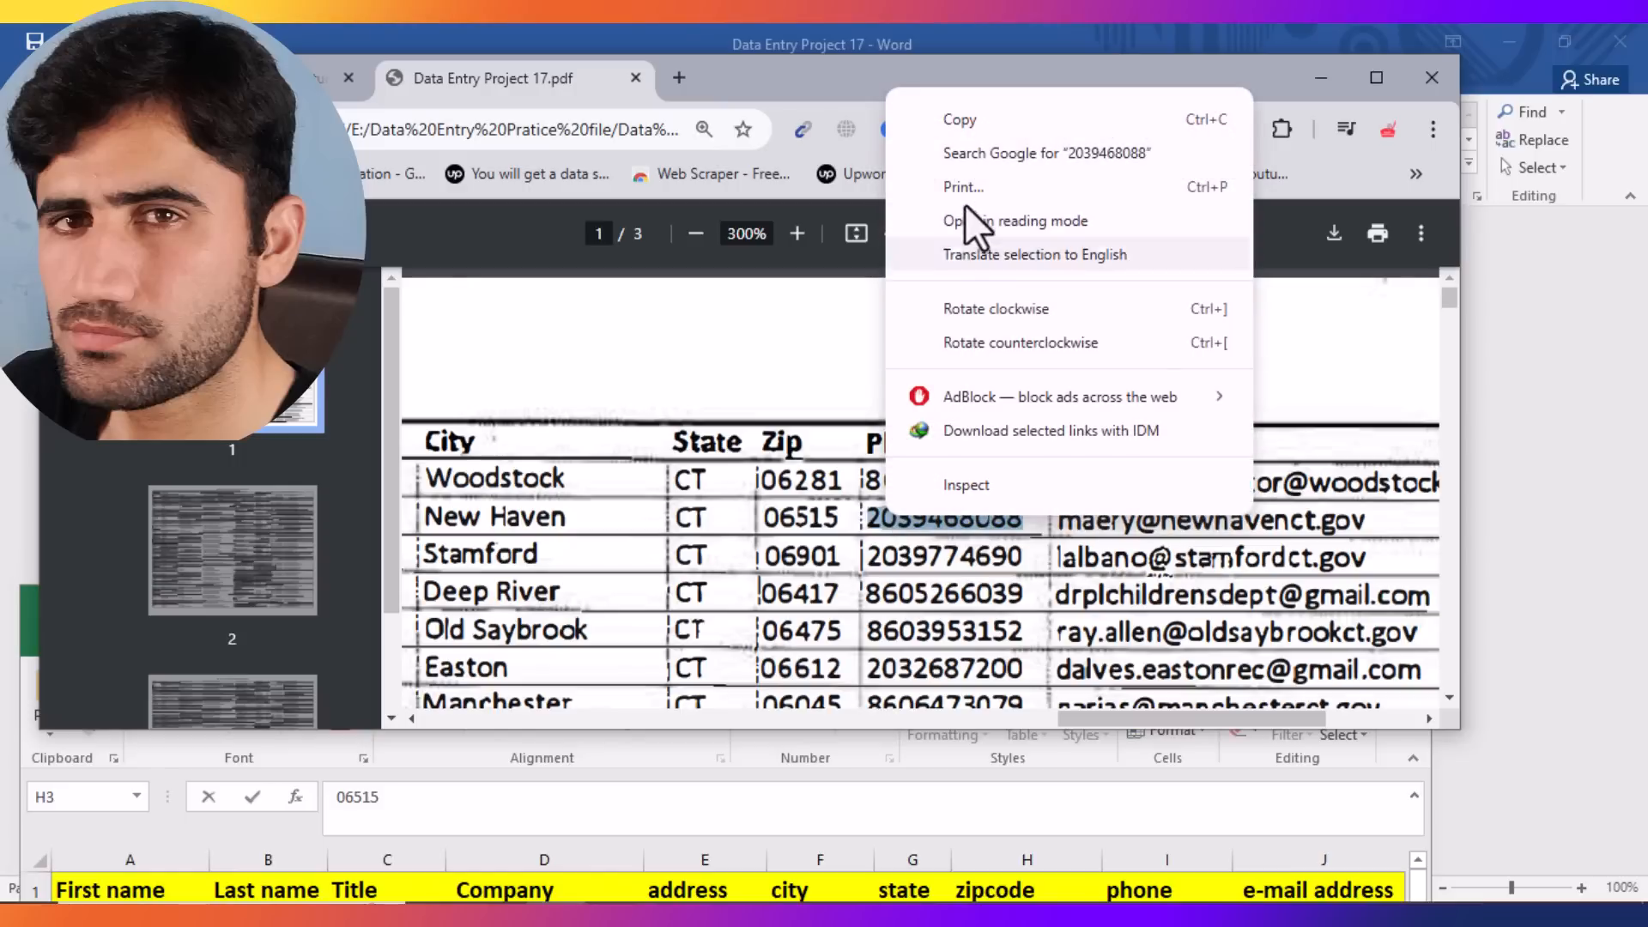
click(963, 120)
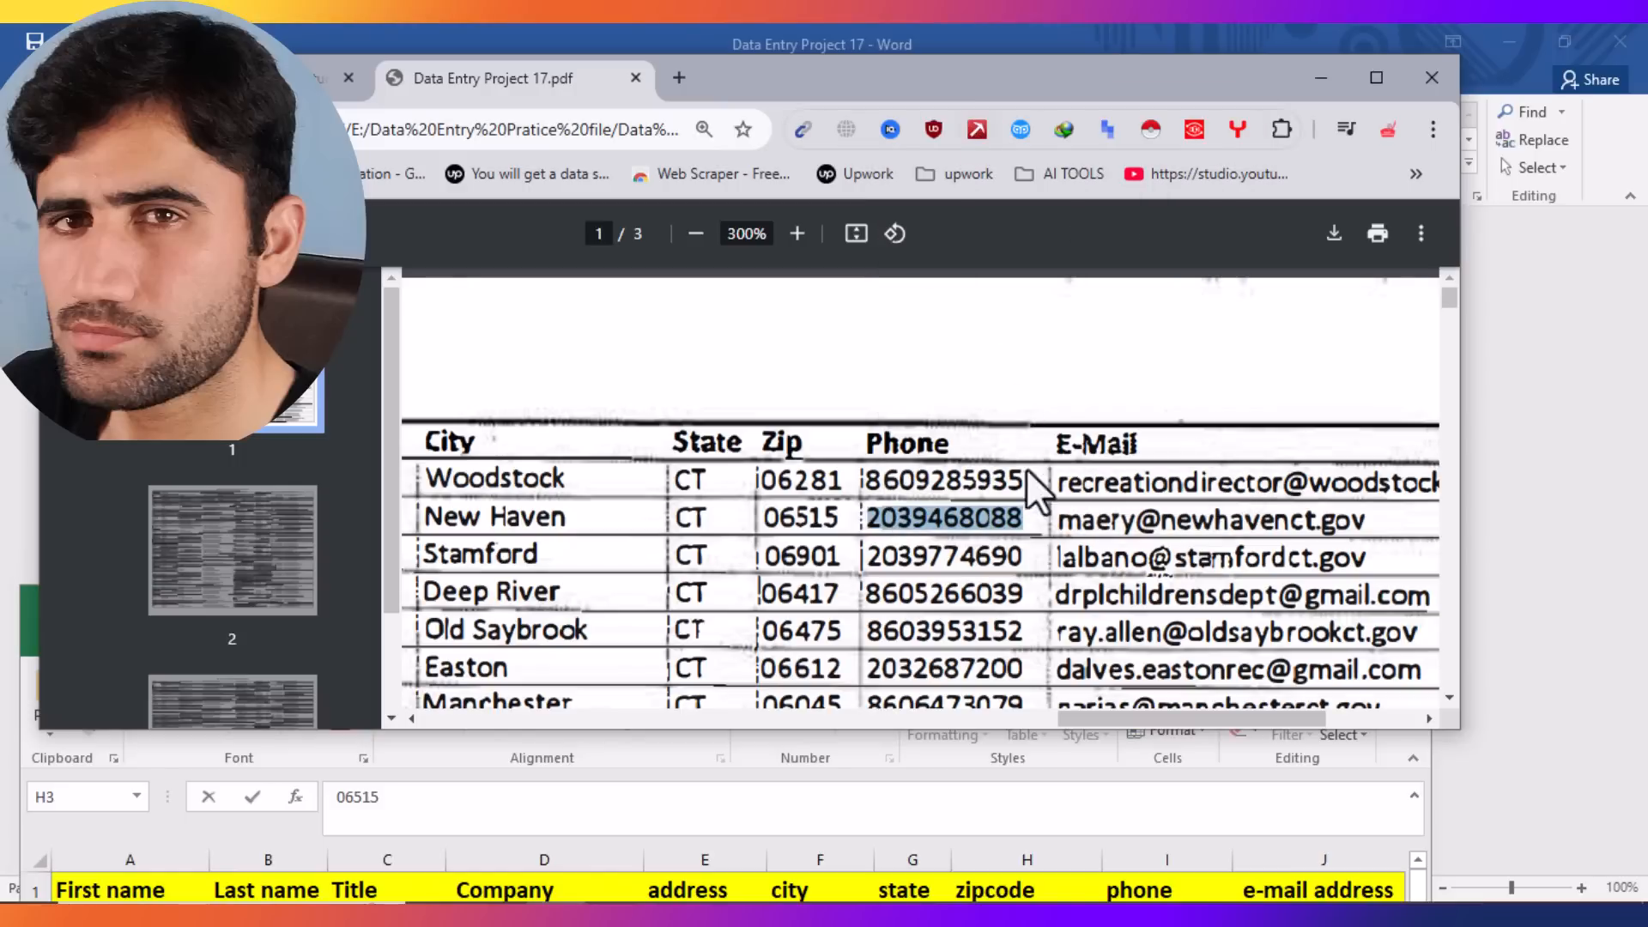
click(1088, 801)
drag(1063, 615, 946, 434)
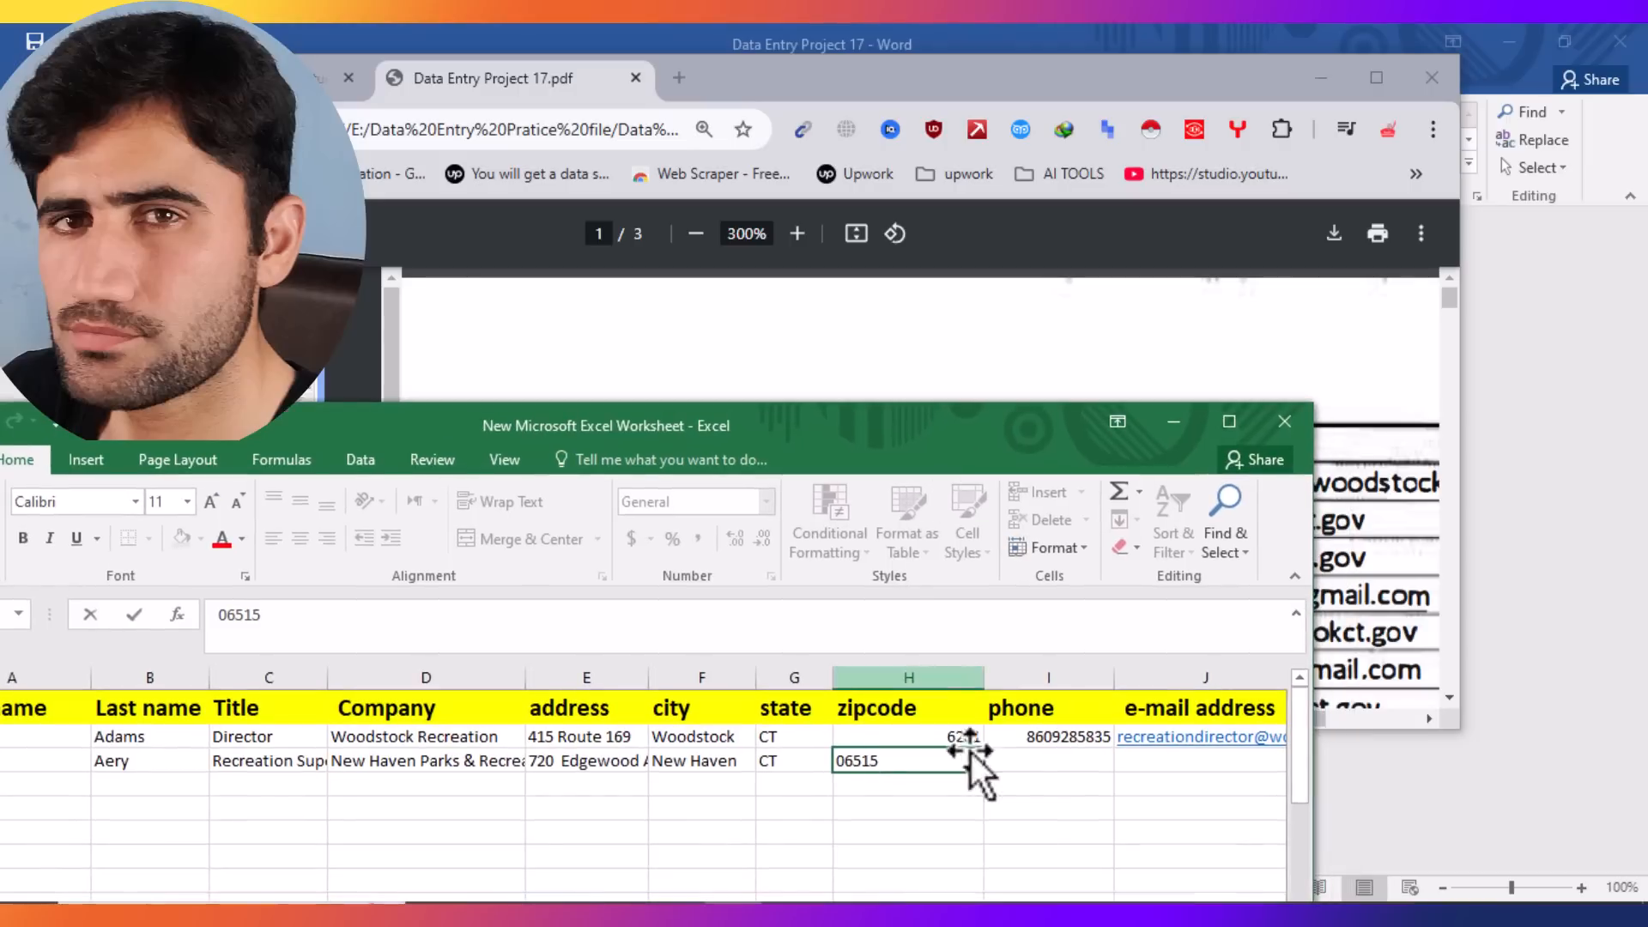
click(1026, 764)
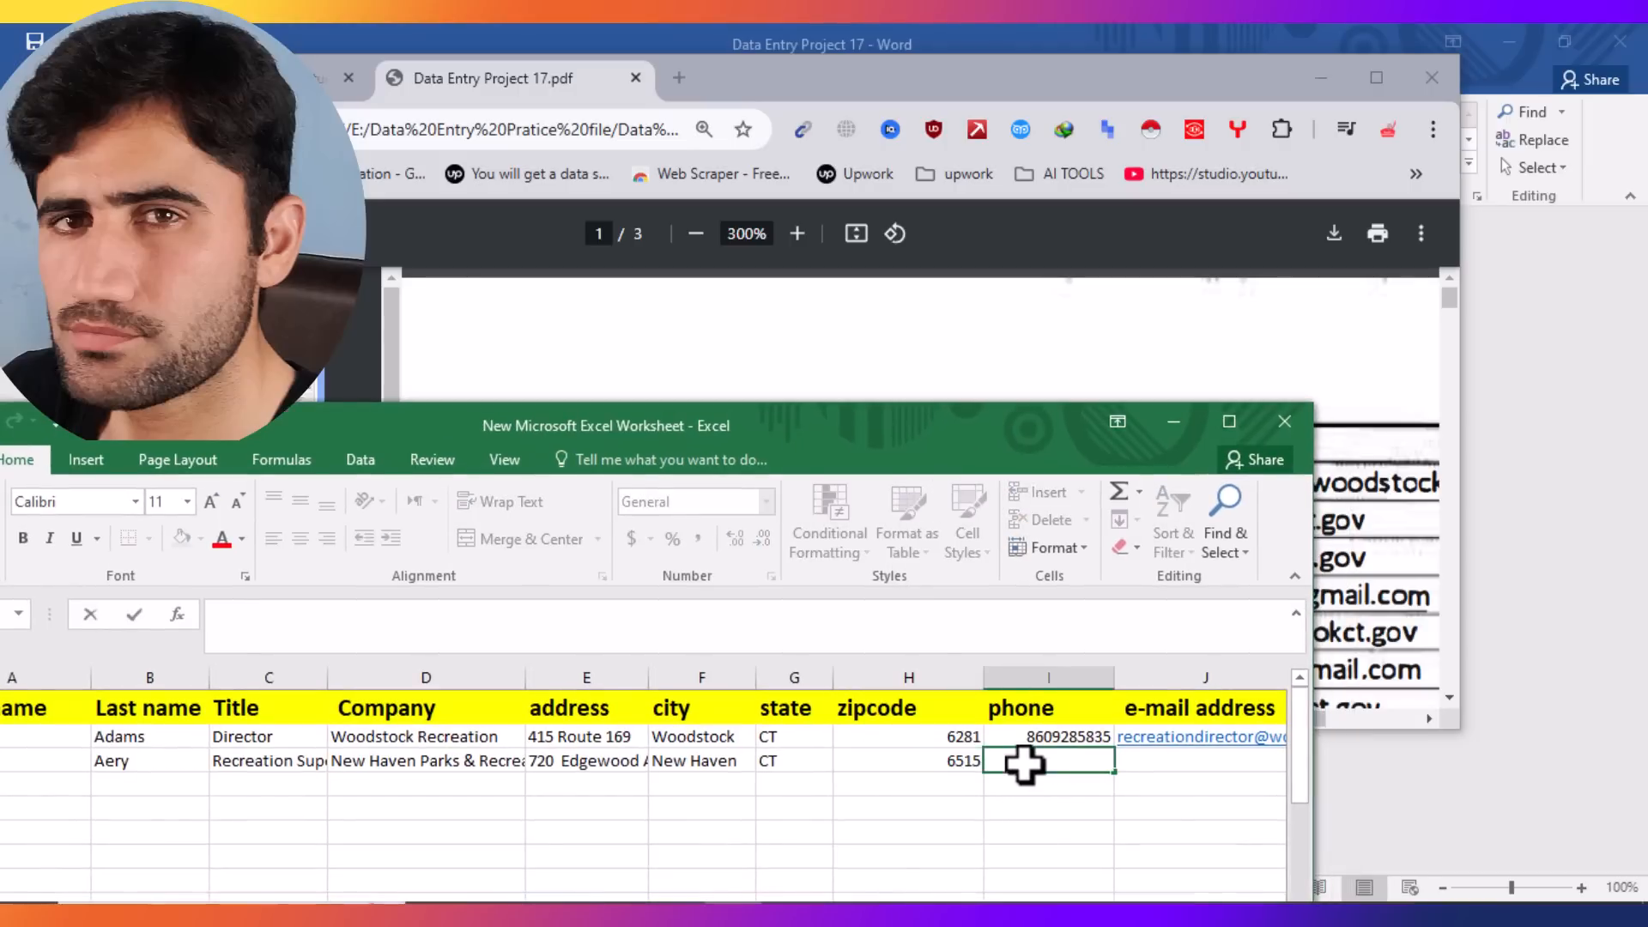
key(ctrl+v)
Step: Bring the PDF back to the front and dismiss the open-with prompt
click(928, 343)
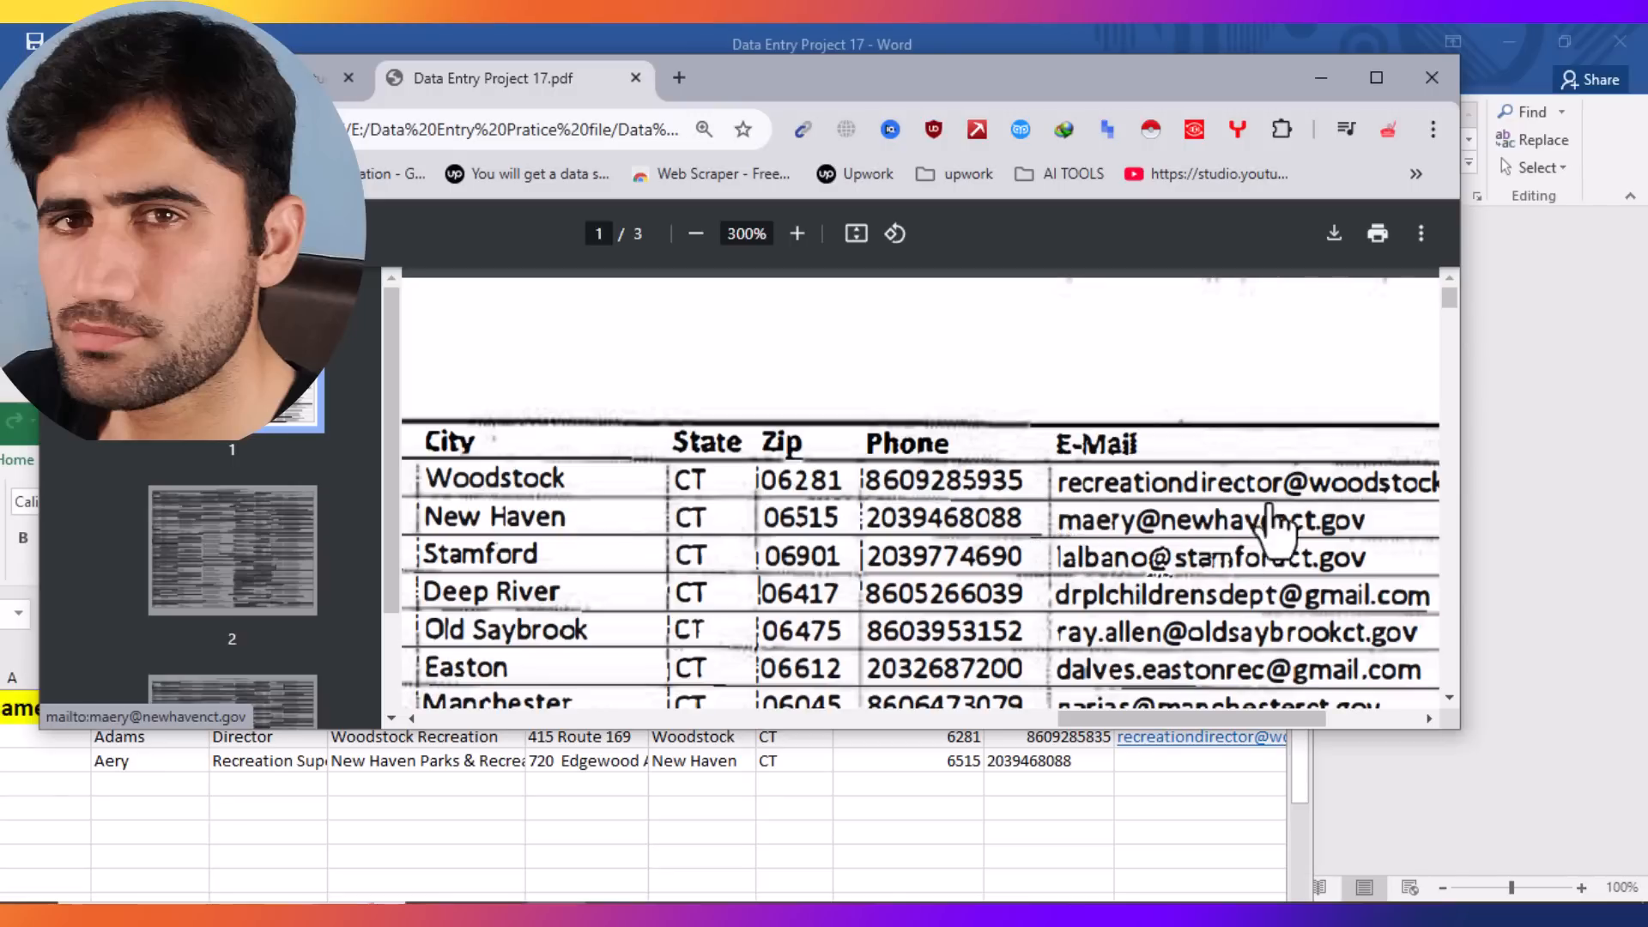
click(1363, 551)
key(Escape)
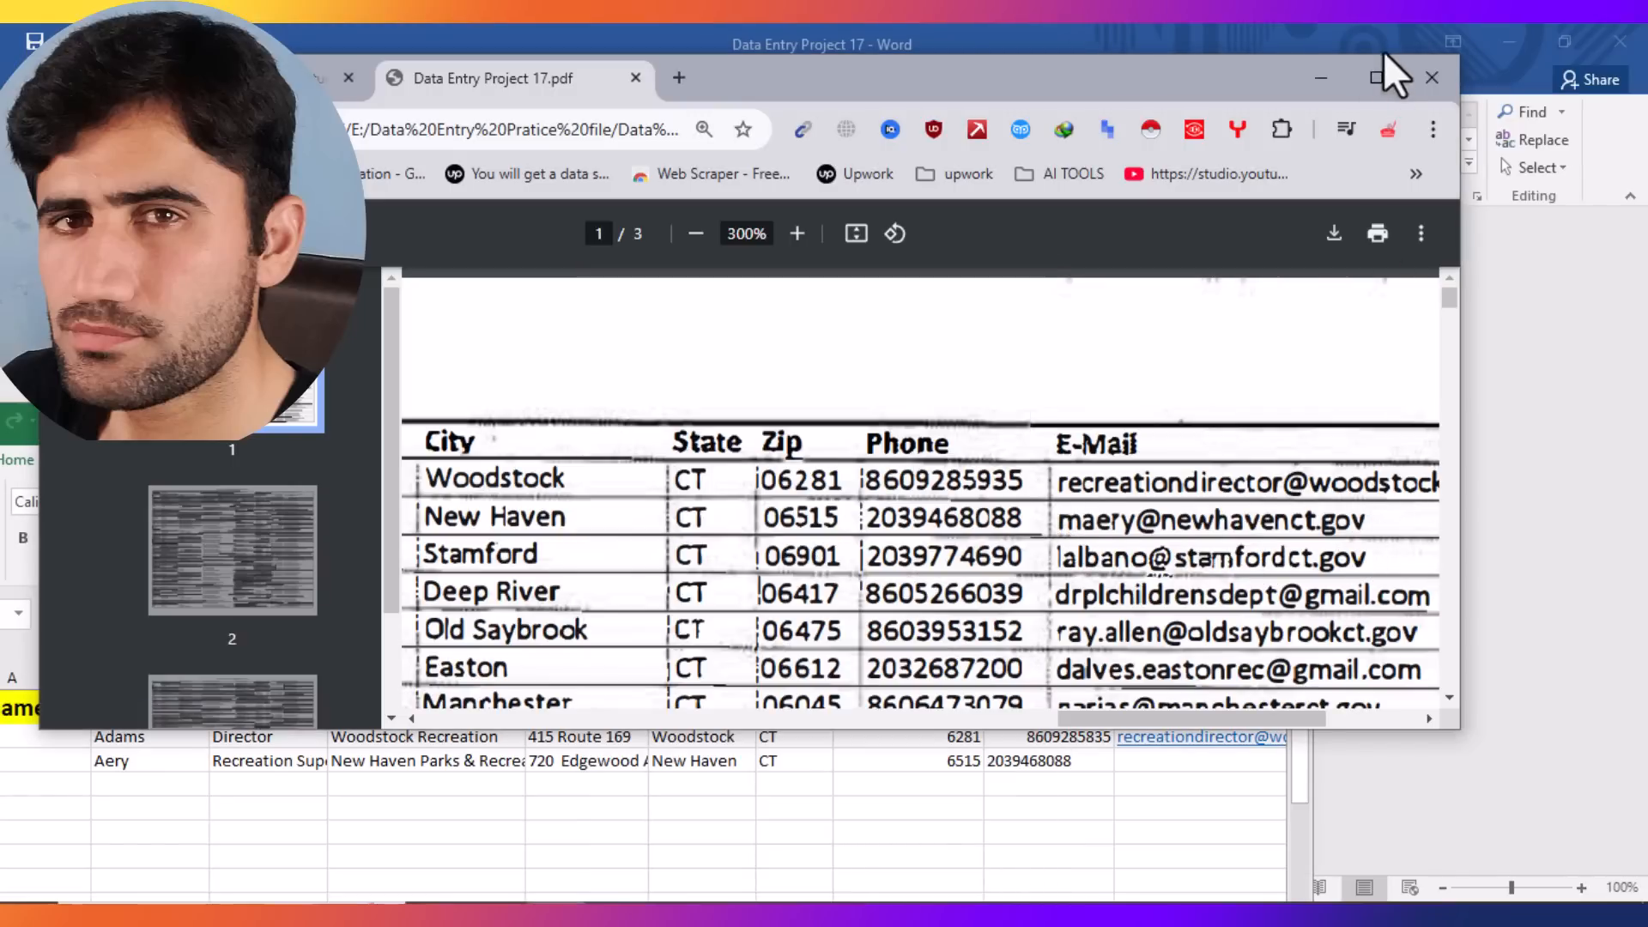
Step: Maximize the PDF viewer and check the e-mail and New Haven row text before returning to Excel
click(1377, 77)
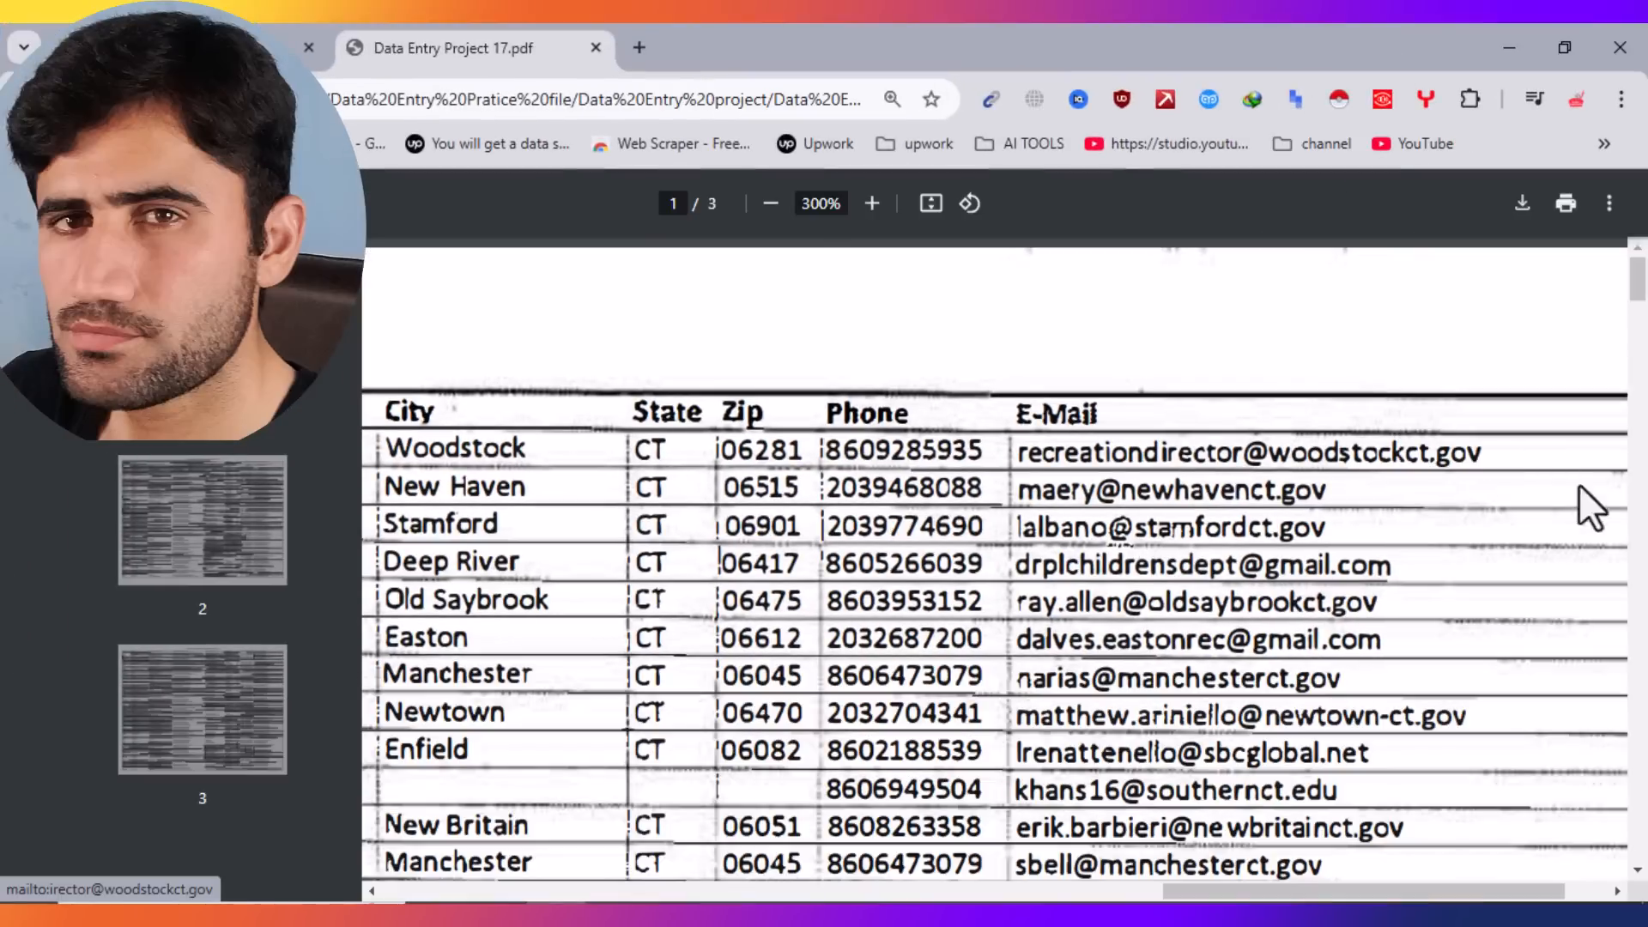
drag(1508, 455, 1061, 460)
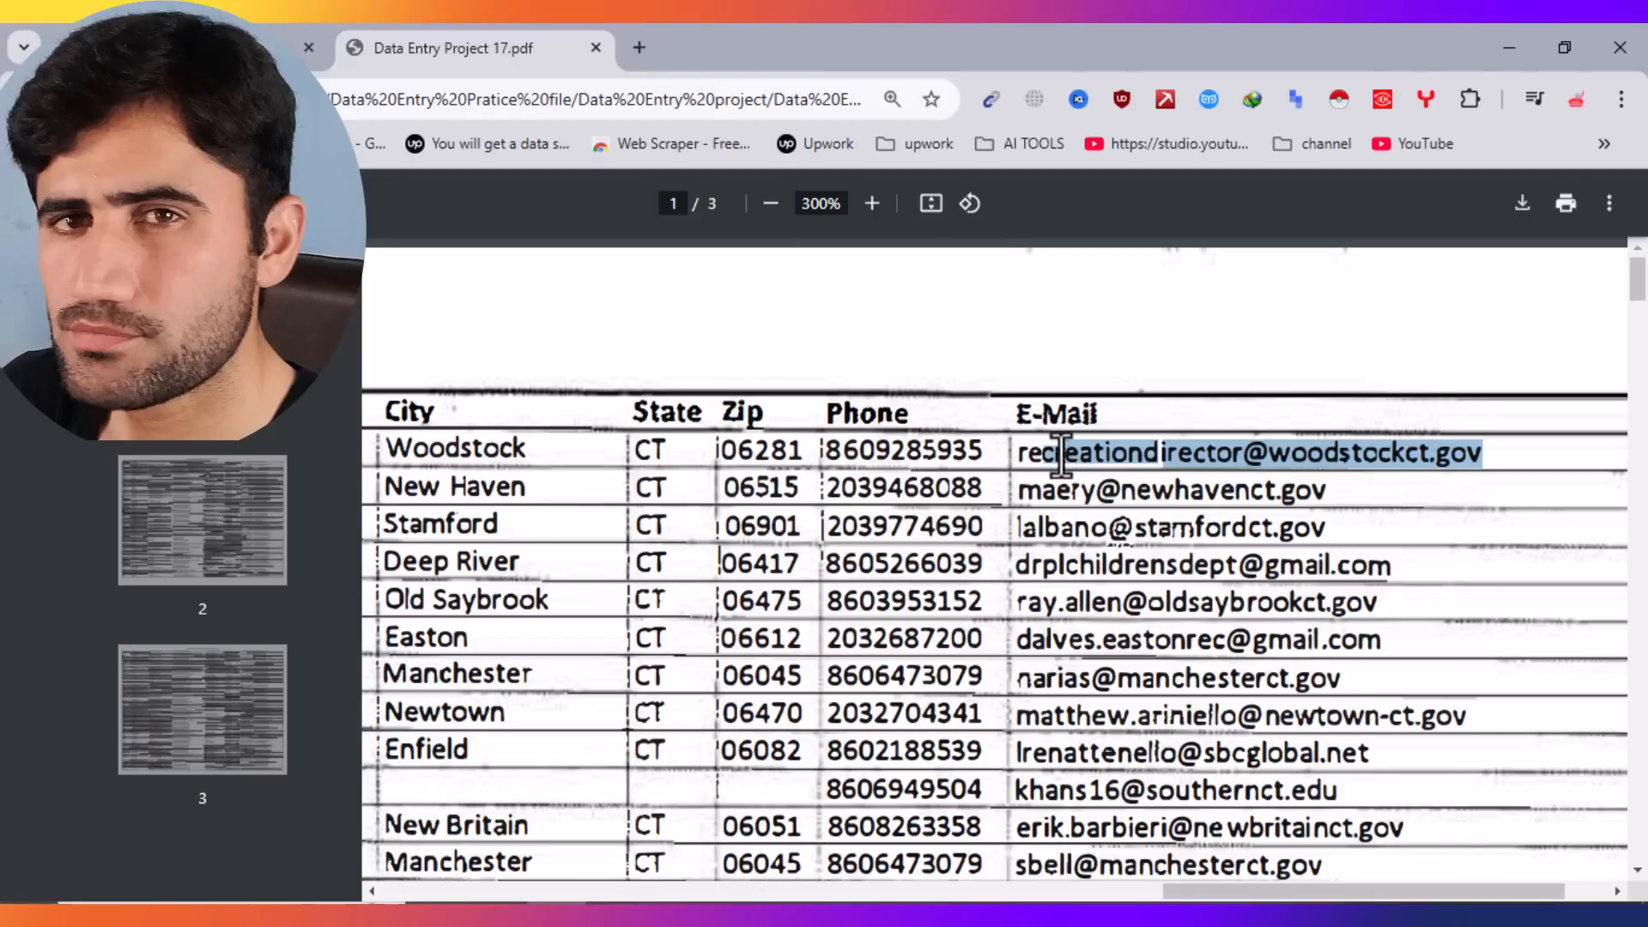
click(1606, 498)
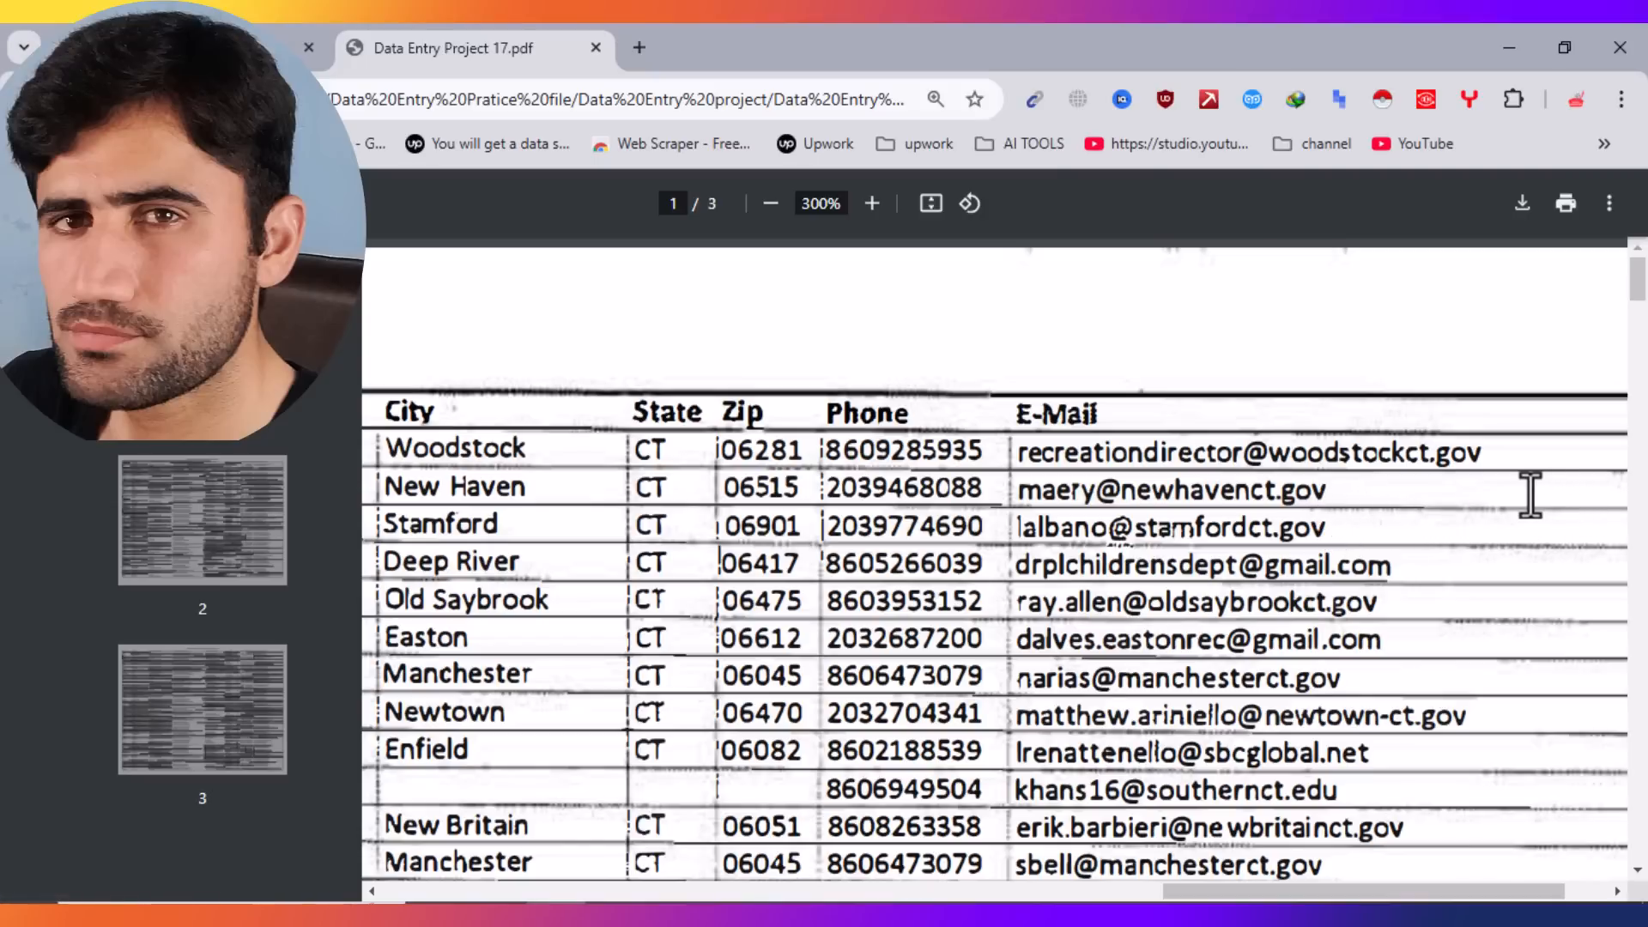
drag(1533, 496, 1332, 486)
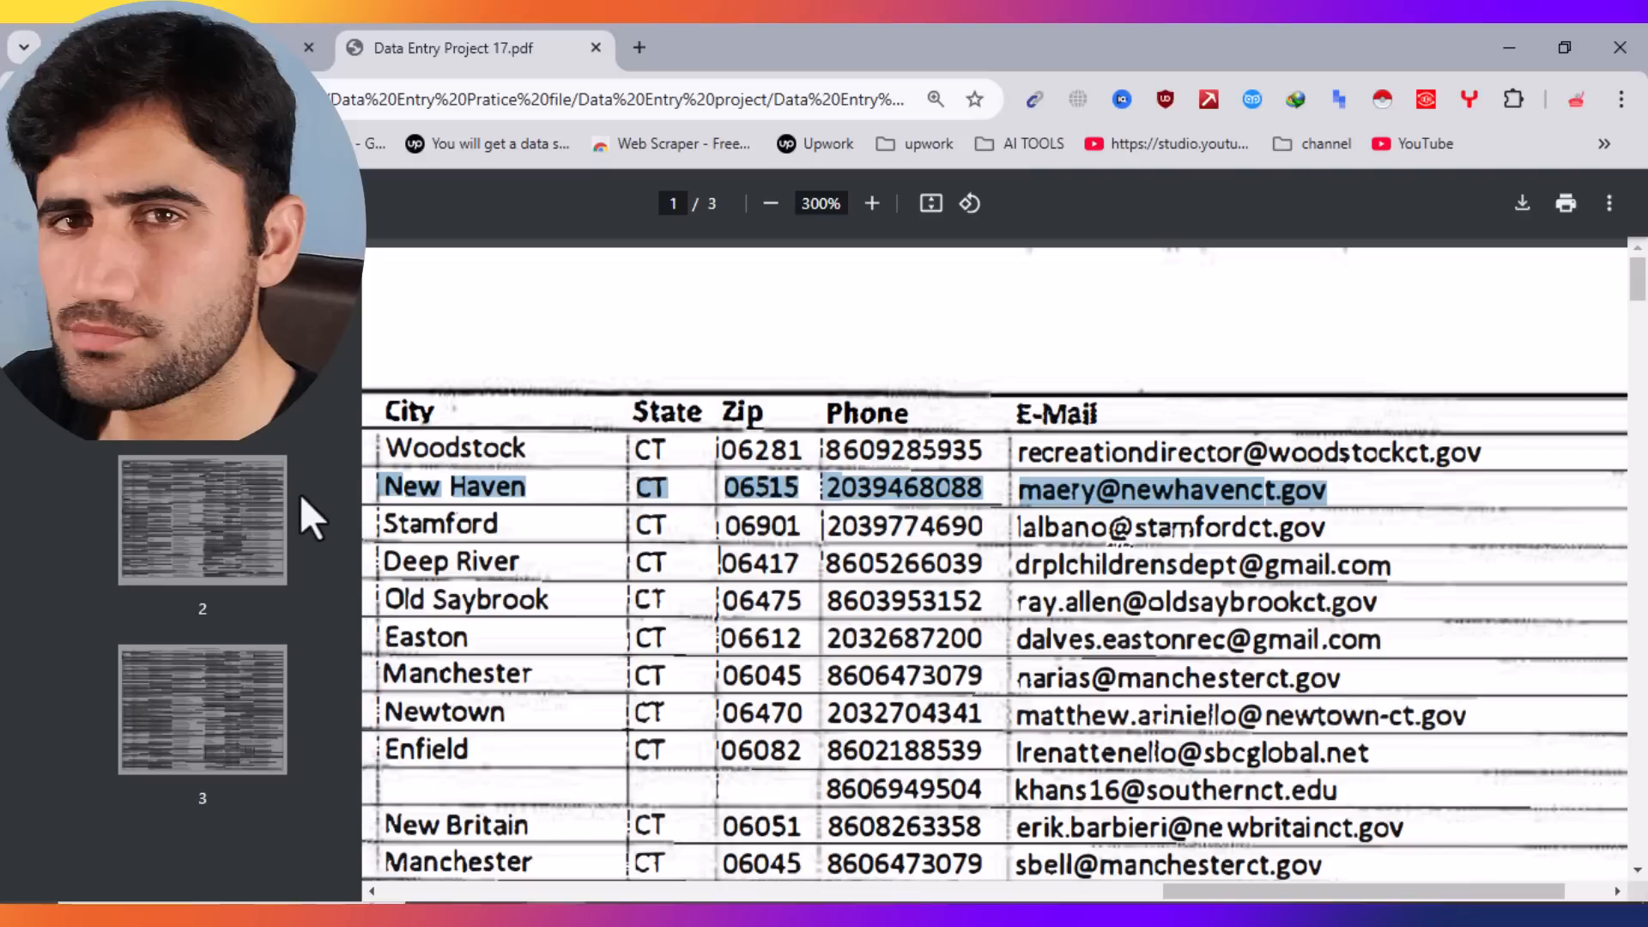
click(1600, 508)
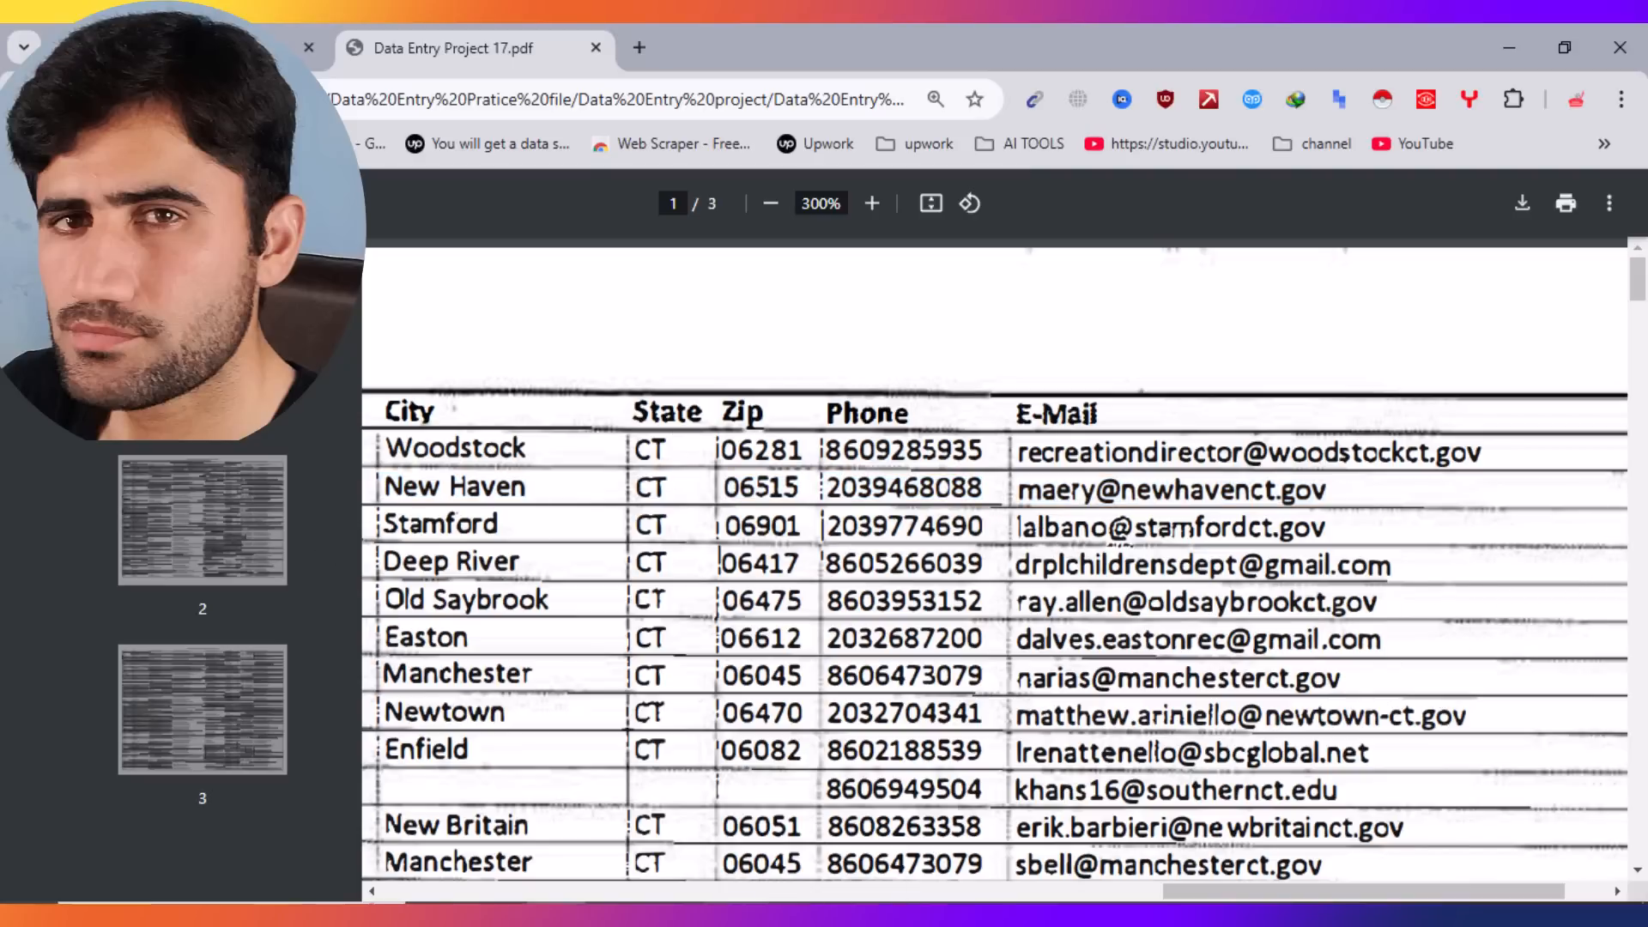
key(alt+Tab)
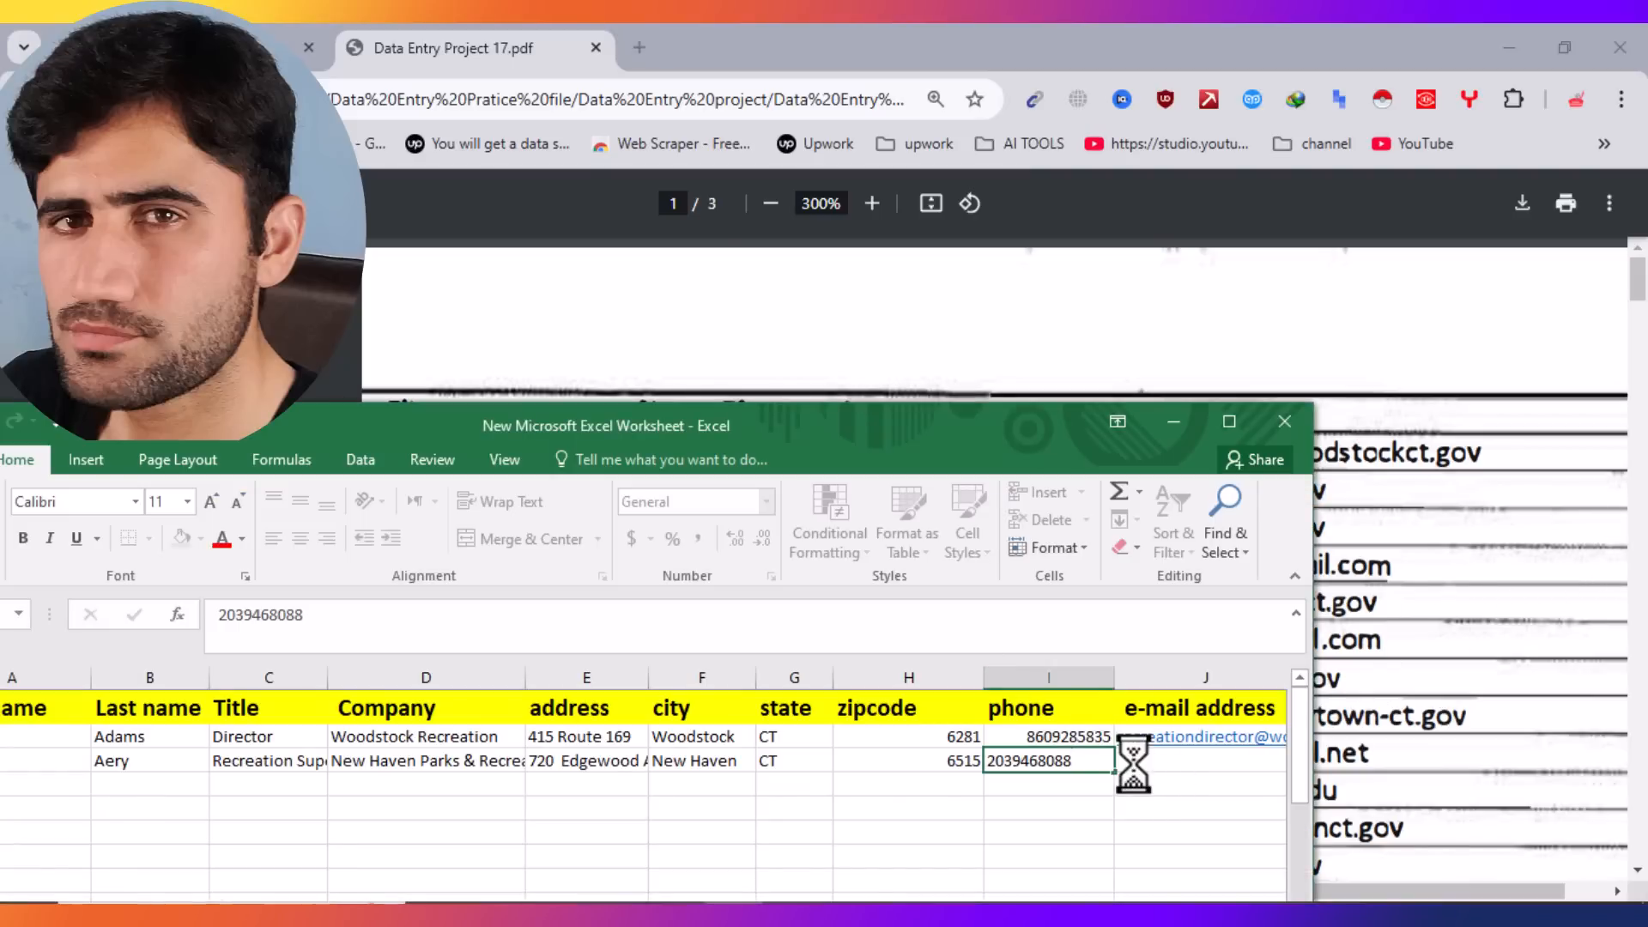
Step: Type the New Haven contact's e-mail address into J3 and commit it
key(Tab)
drag(1007, 440, 635, 369)
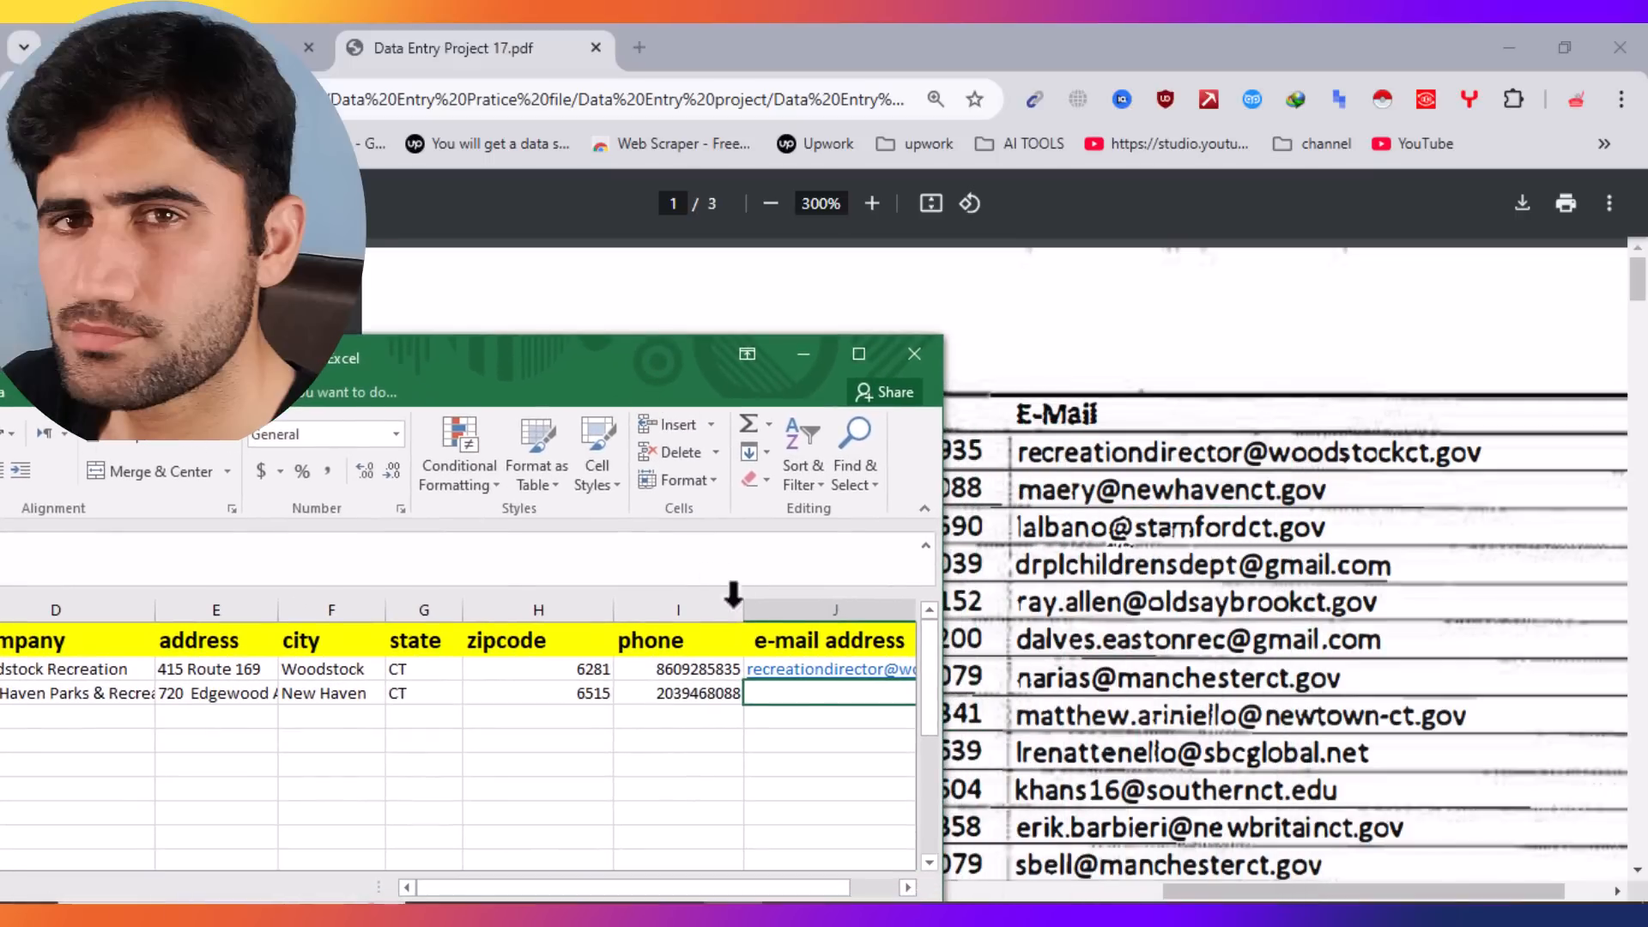
click(765, 691)
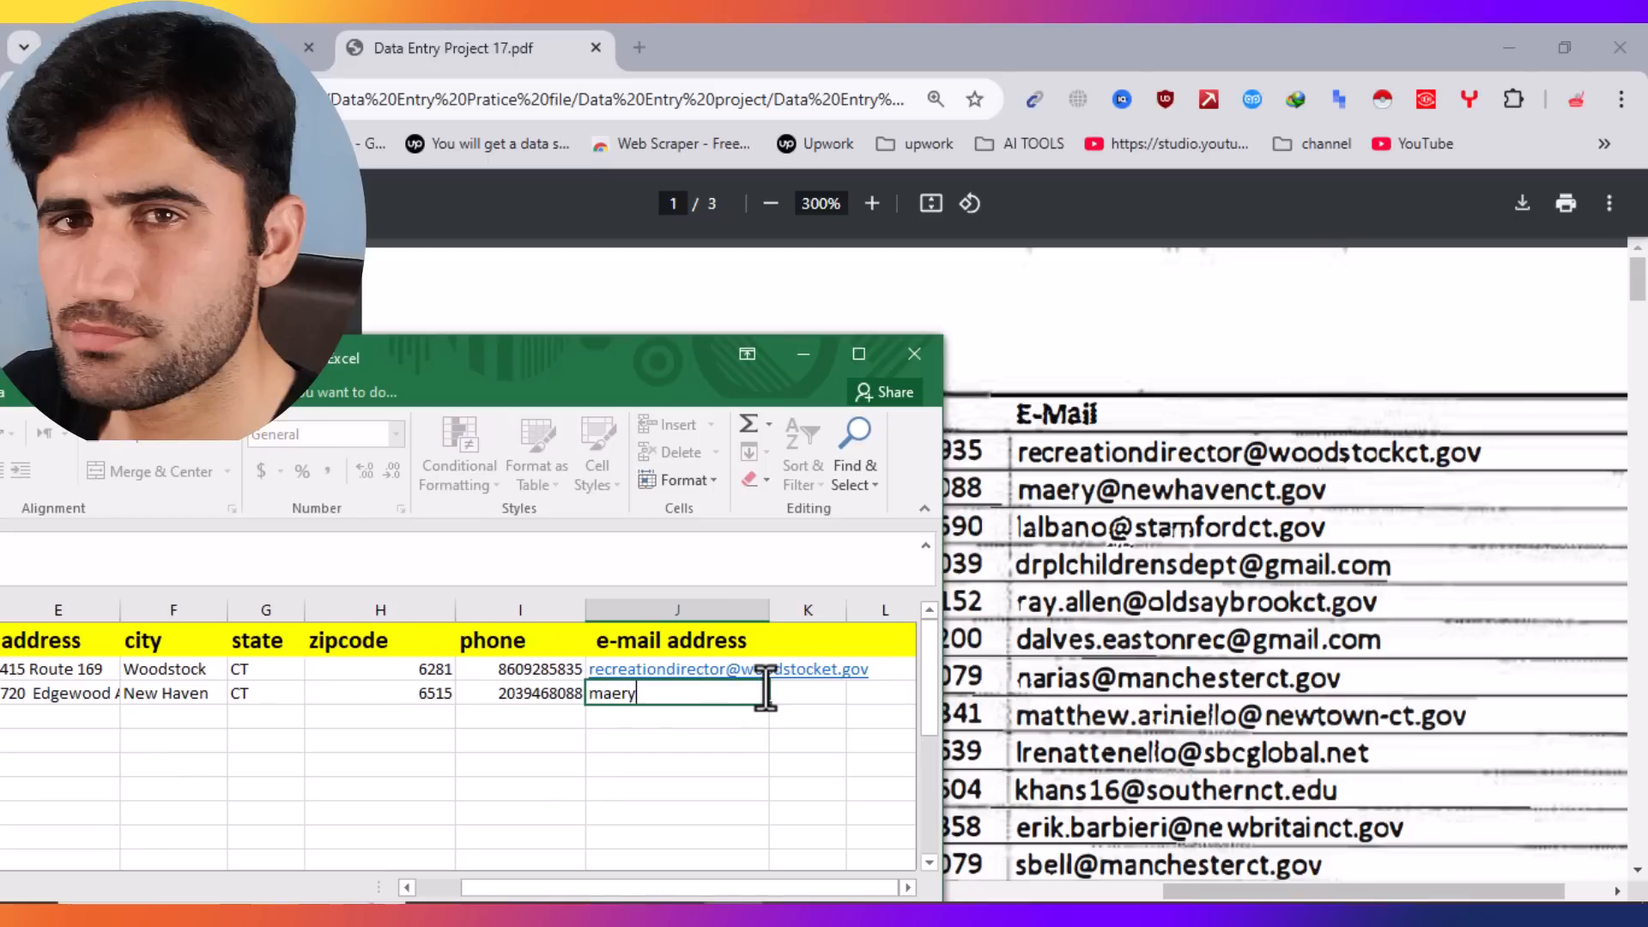
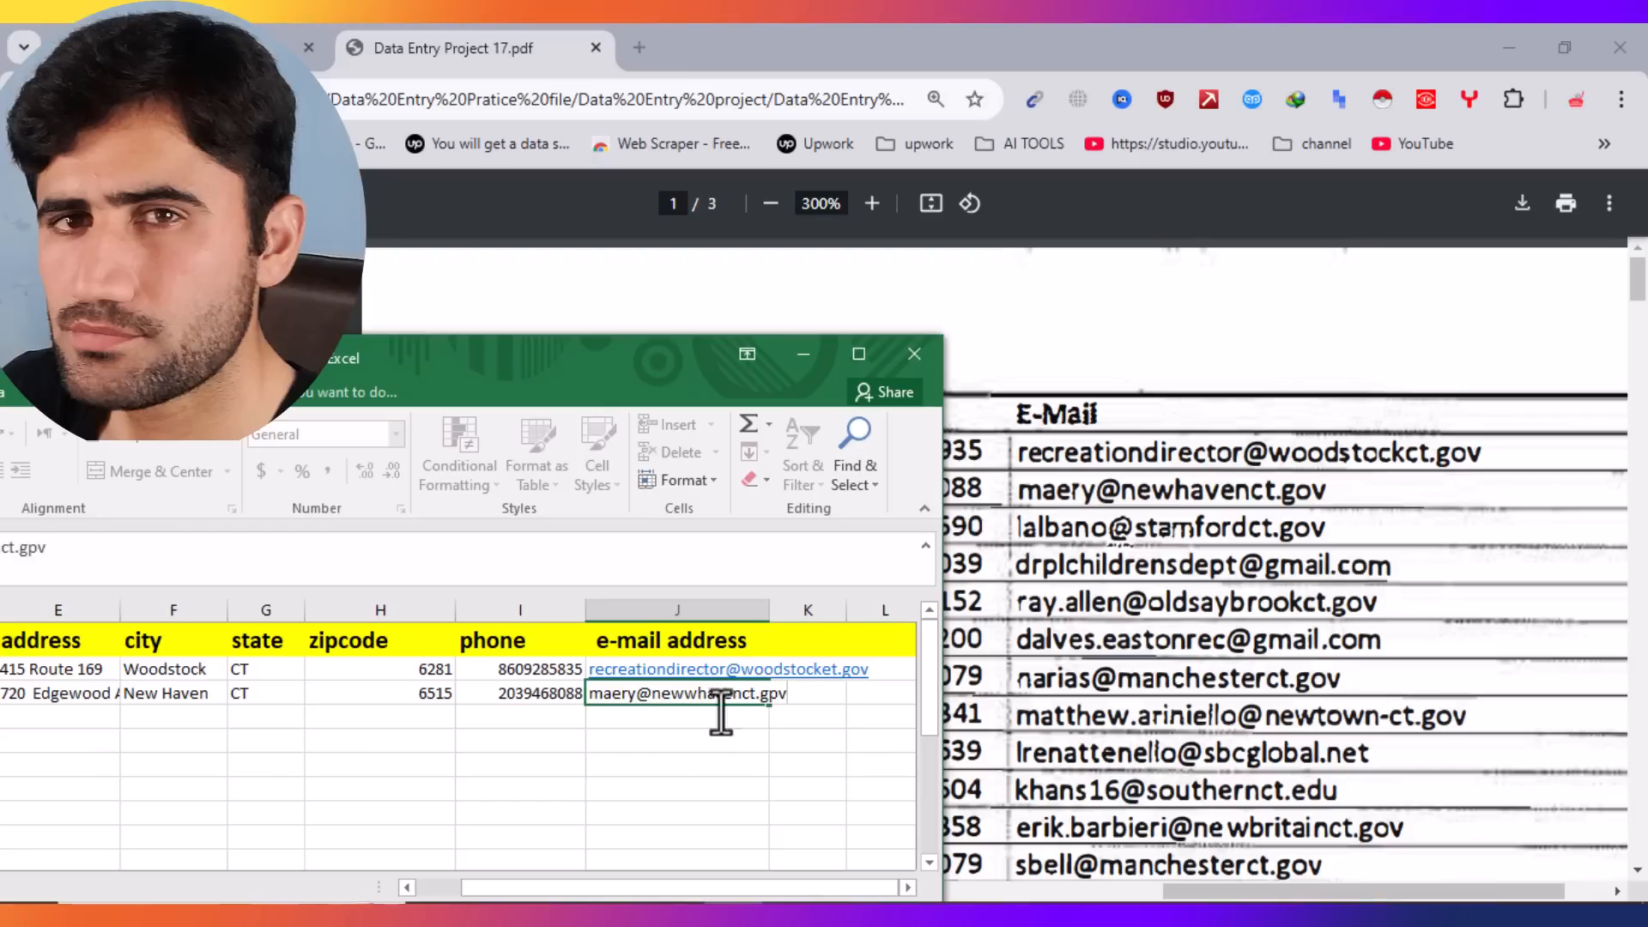
click(680, 758)
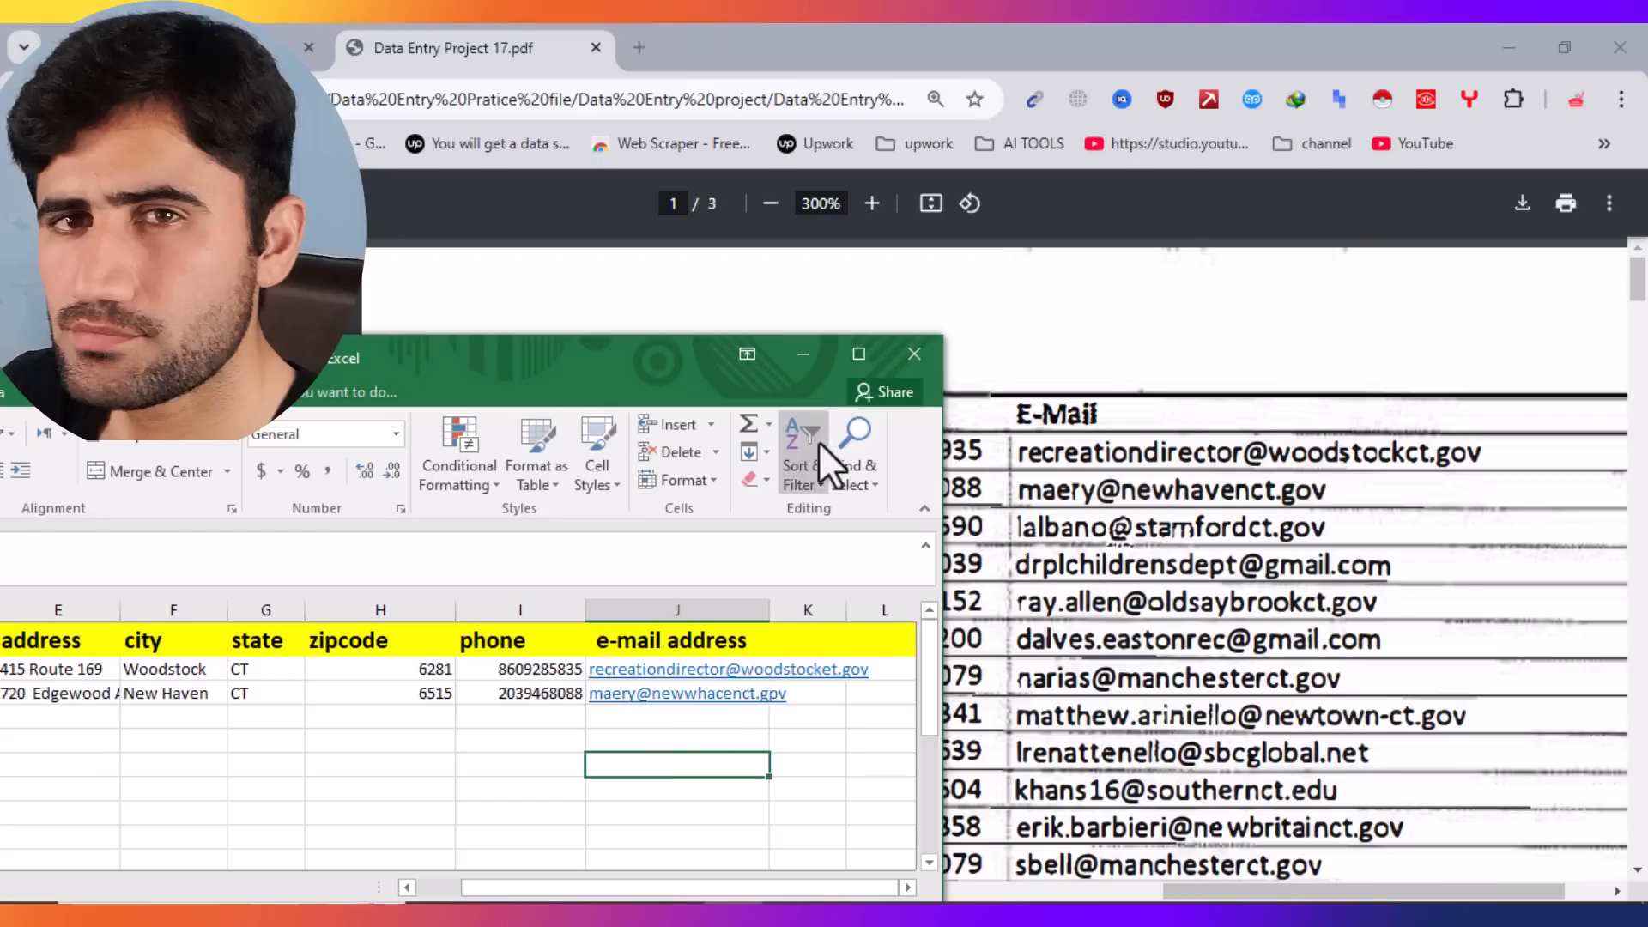
click(1234, 600)
drag(1258, 891, 371, 838)
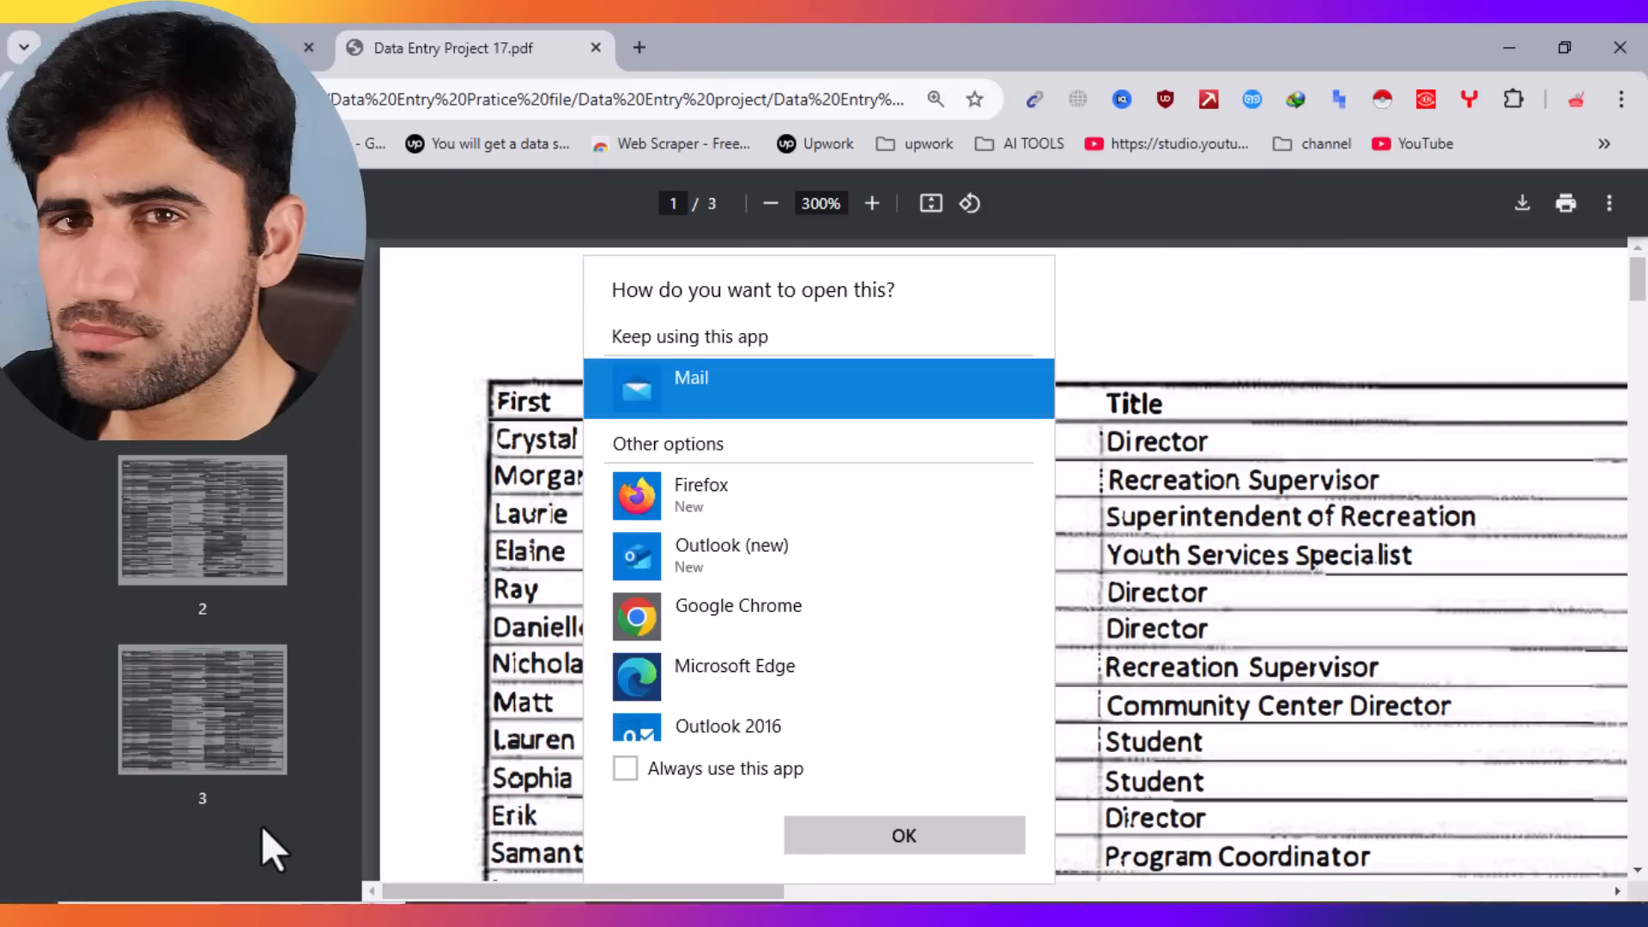
Step: Dismiss the open-with prompt and zoom the PDF out to 125% to show the whole table
click(467, 559)
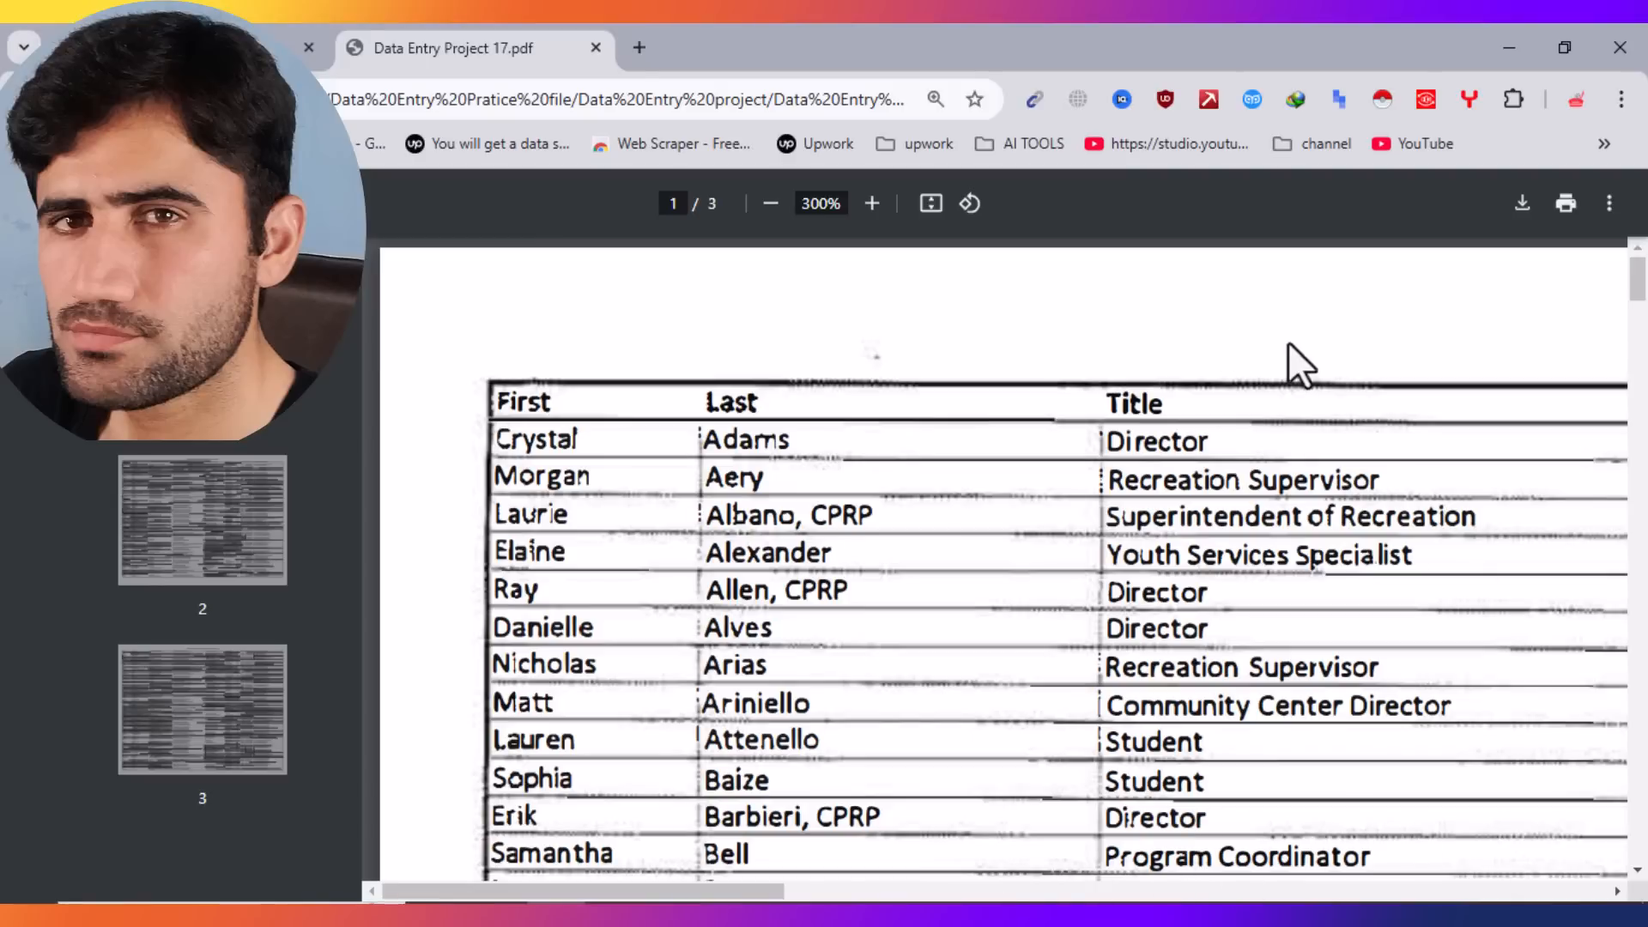
click(771, 204)
click(772, 204)
click(772, 204)
click(772, 204)
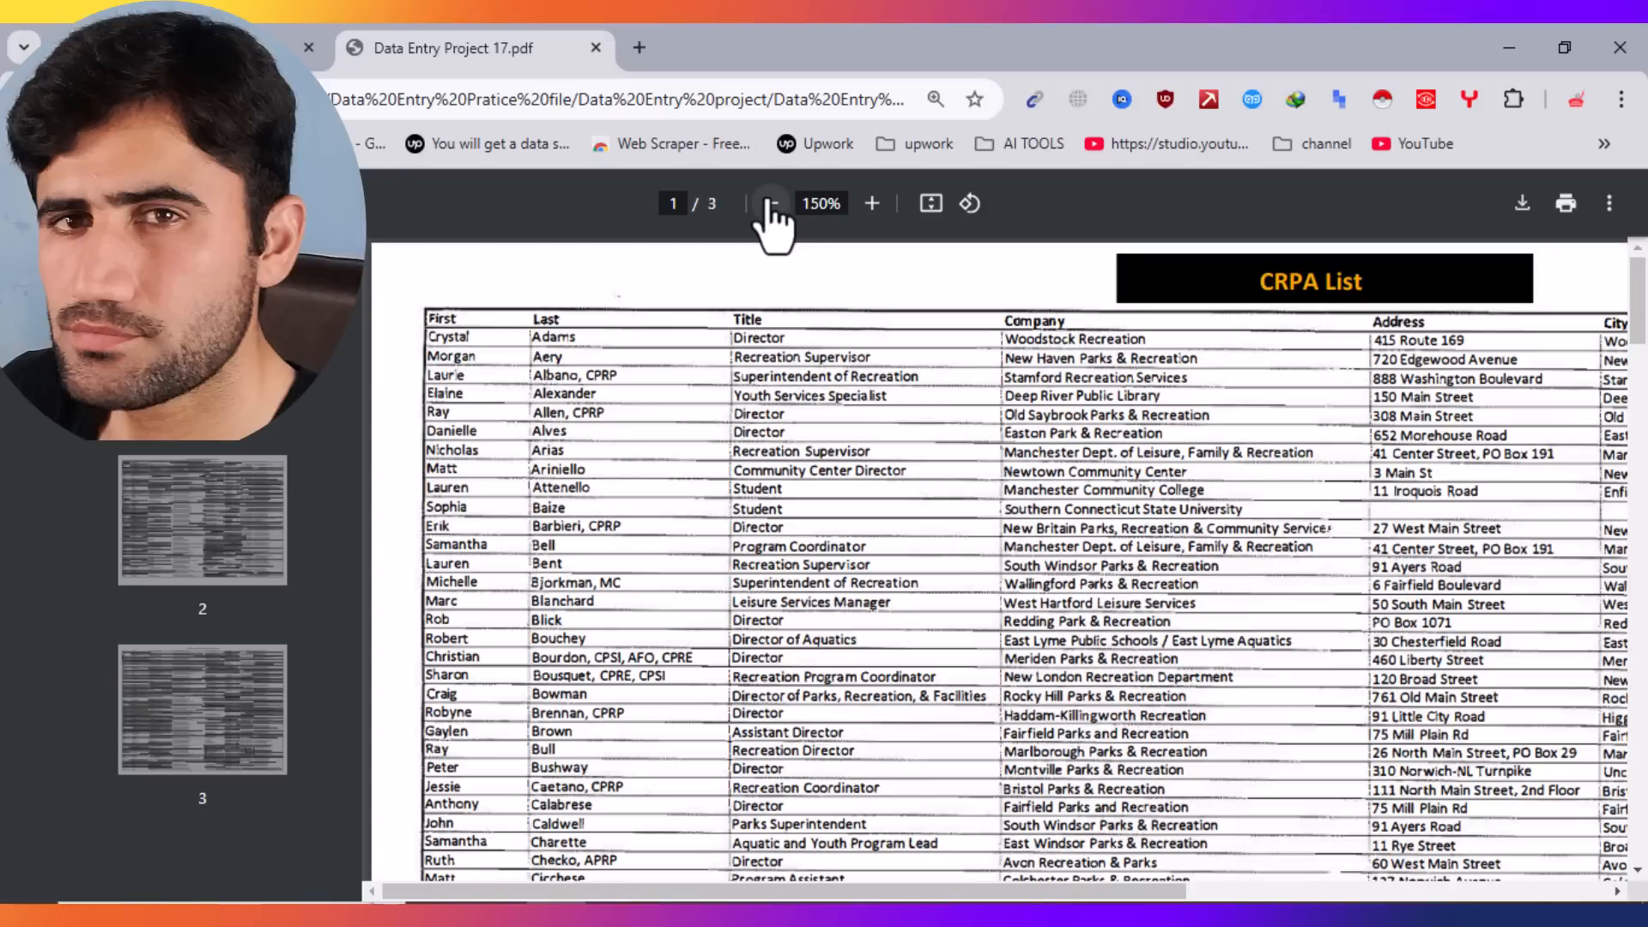
click(772, 205)
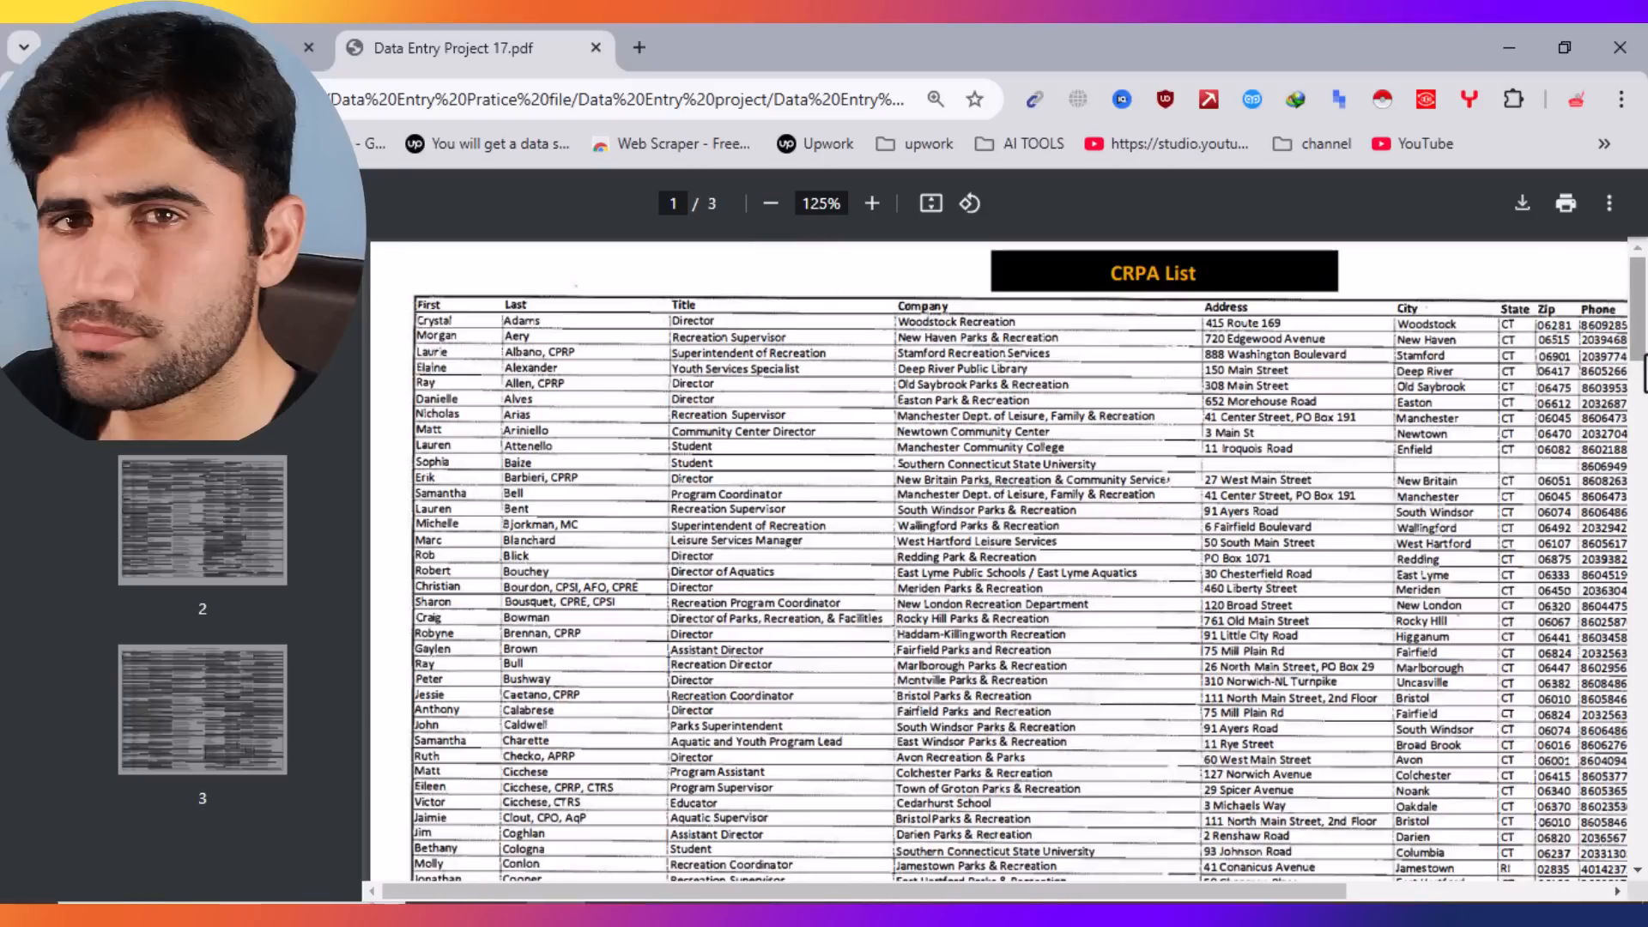
drag(1639, 365, 1641, 284)
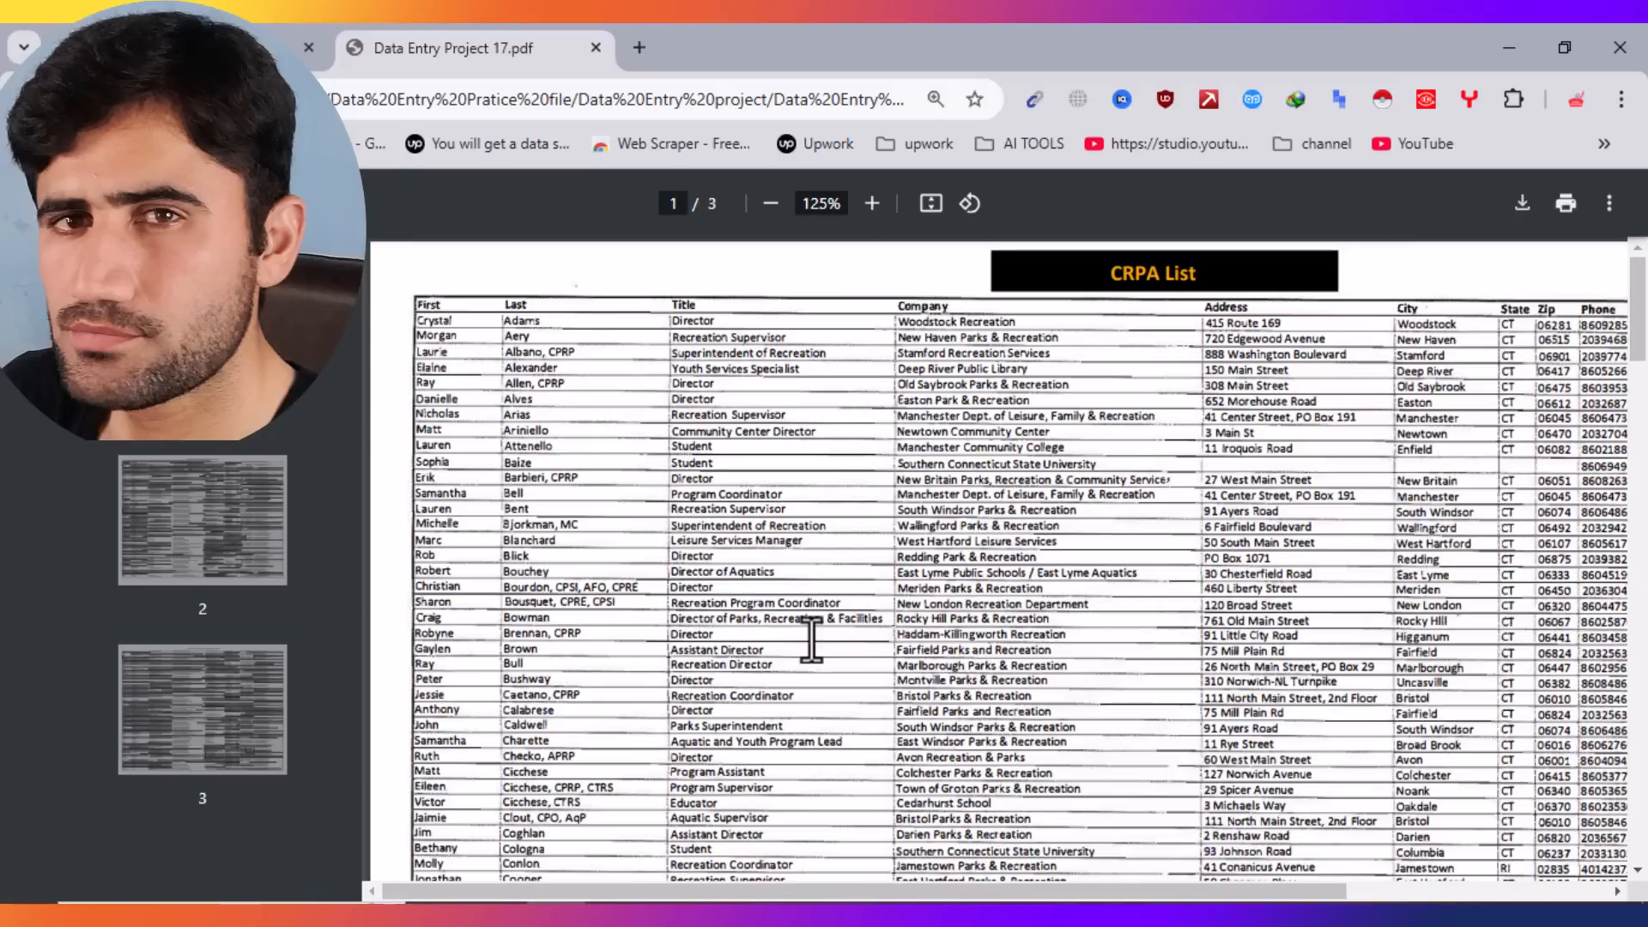